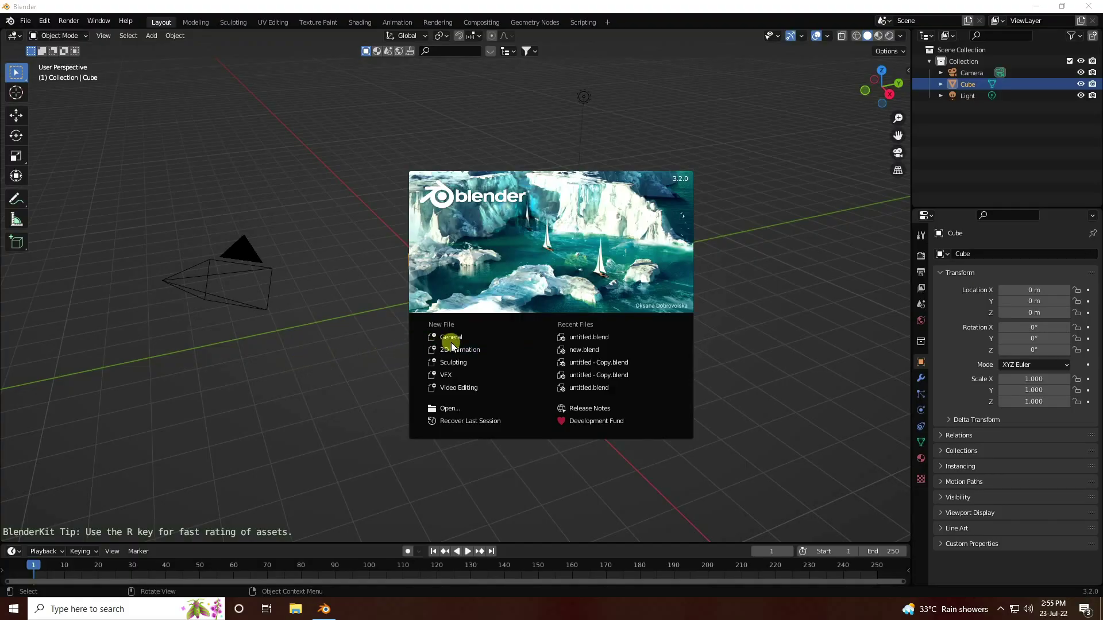
- Start a new General file and delete the default camera, cube and light
click(457, 337)
drag(106, 155, 769, 495)
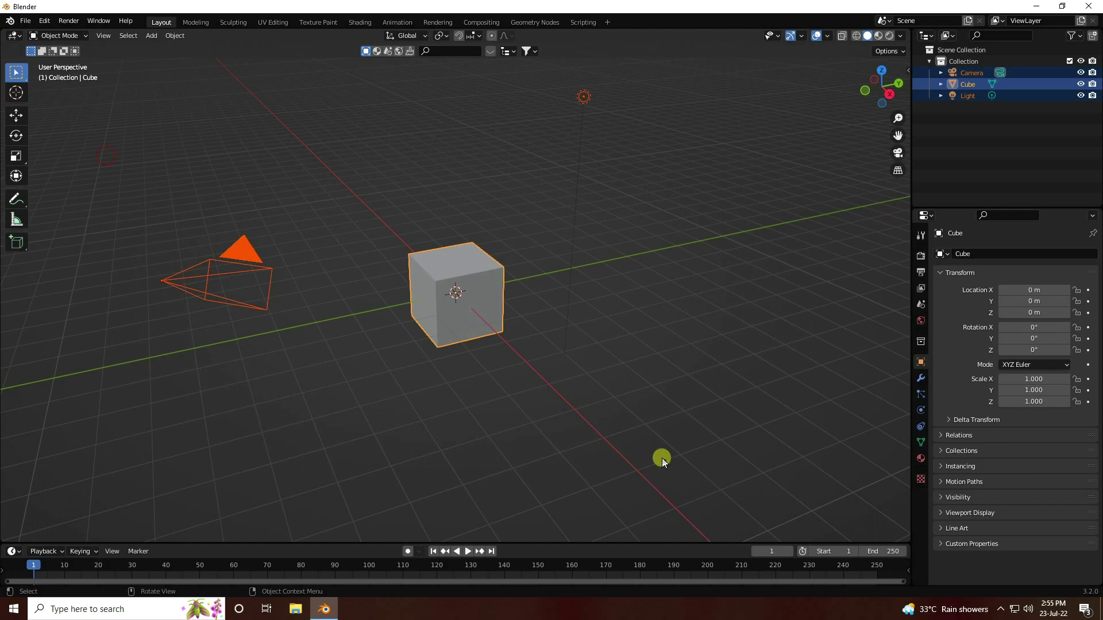
key(Delete)
- Add a Monkey mesh to the empty scene
click(151, 36)
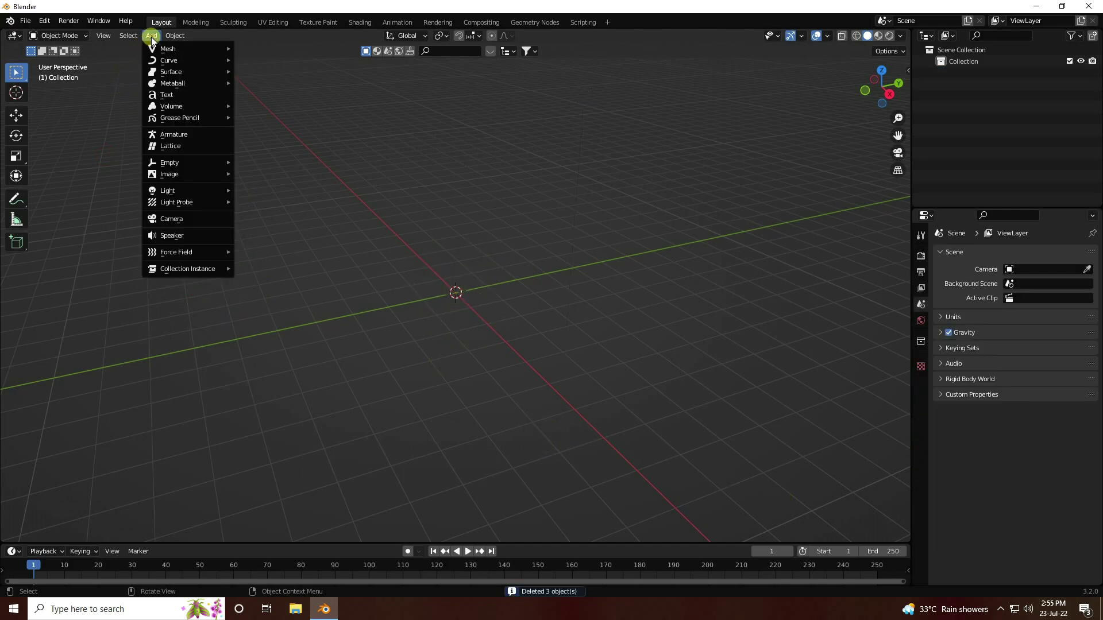
mouse_move(161, 47)
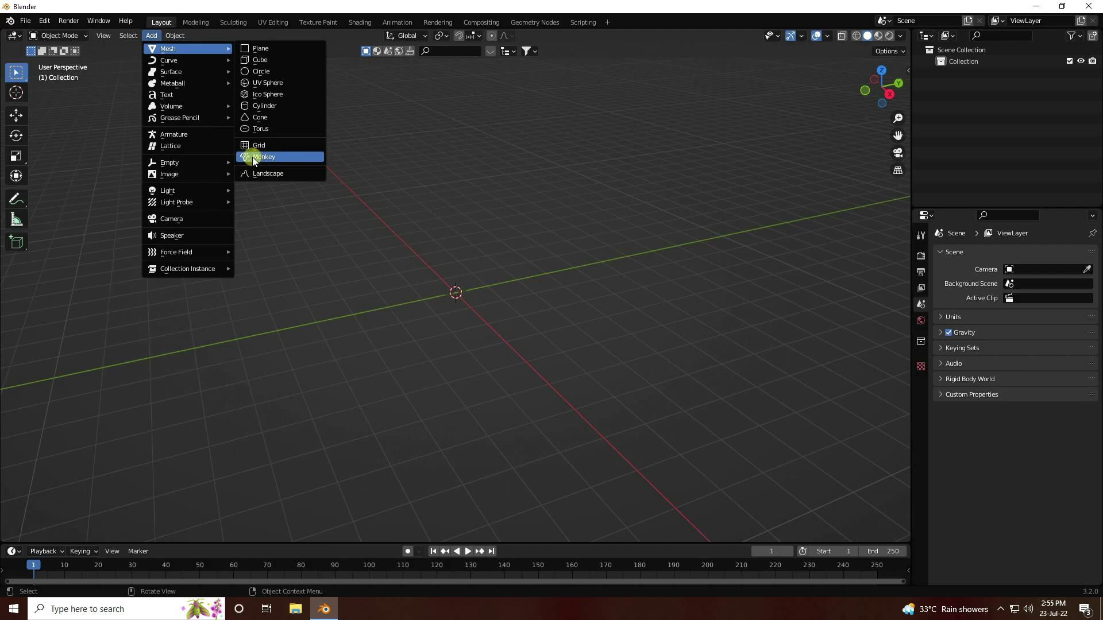
click(274, 156)
- Add a Subdivision Surface modifier to the monkey head with render and viewport levels both set to 3
scroll(509, 279, up, 12)
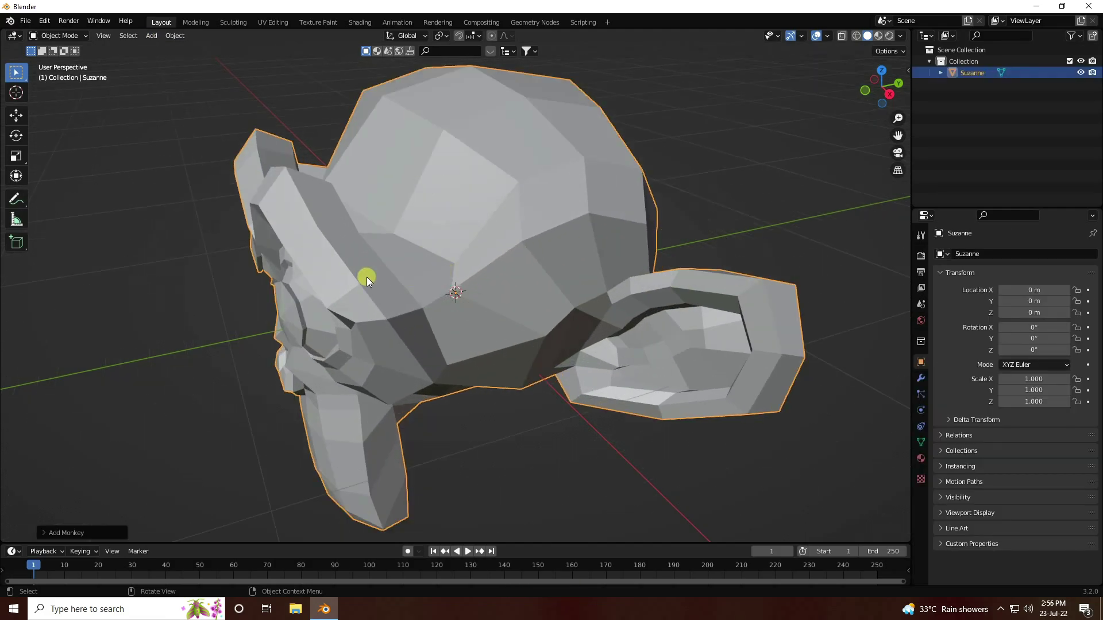
scroll(366, 277, down, 4)
middle_drag(347, 287, 415, 259)
scroll(463, 270, up, 2)
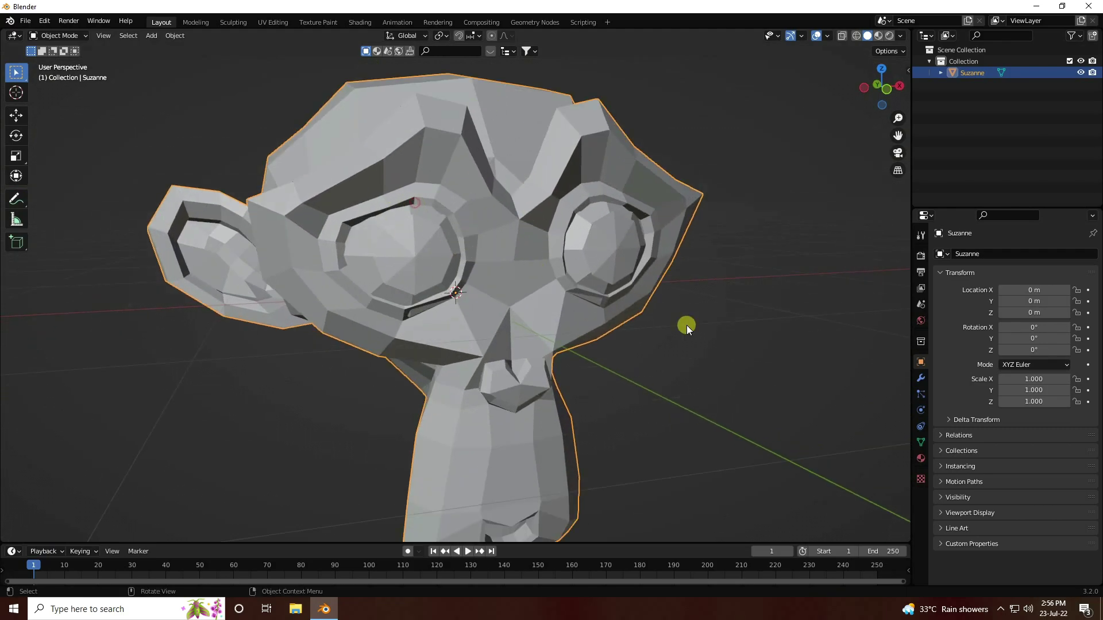
click(920, 379)
click(951, 252)
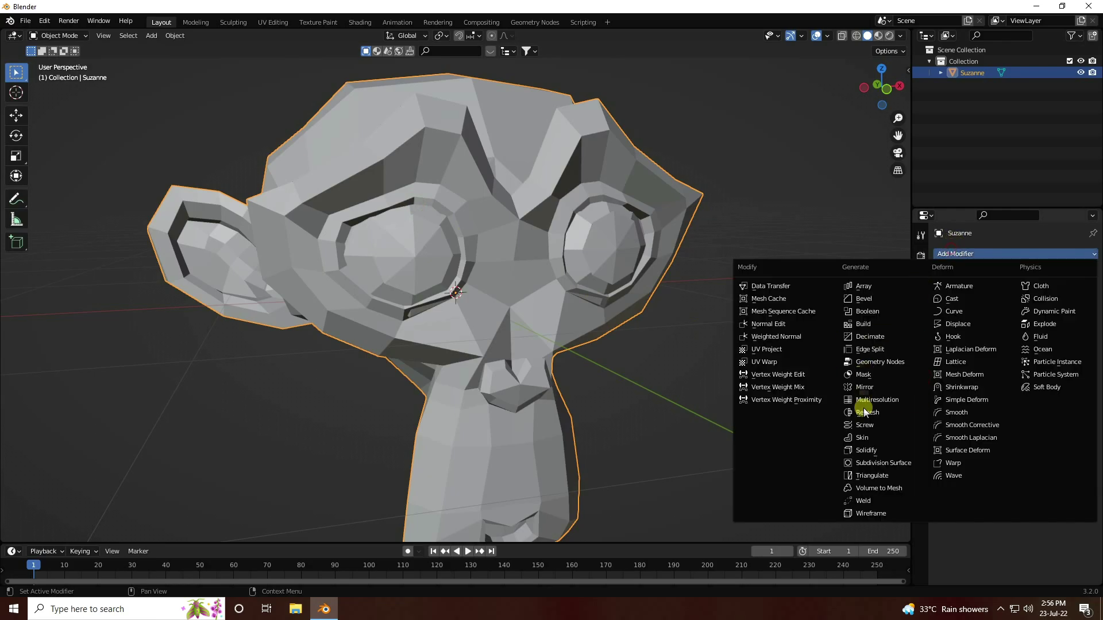
click(863, 463)
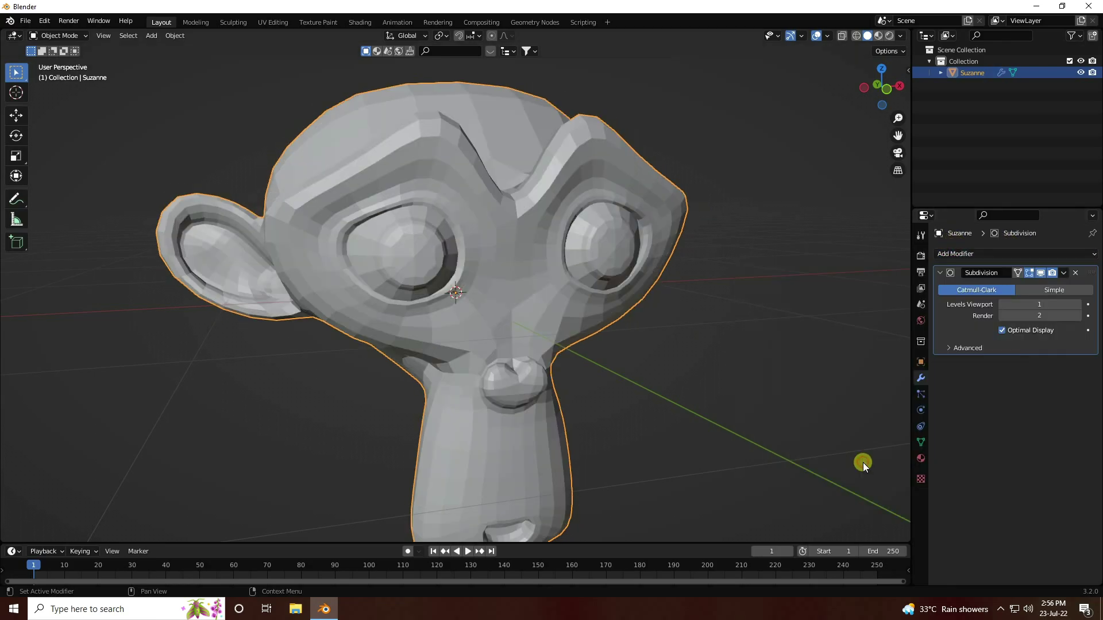
click(1078, 316)
double_click(1073, 305)
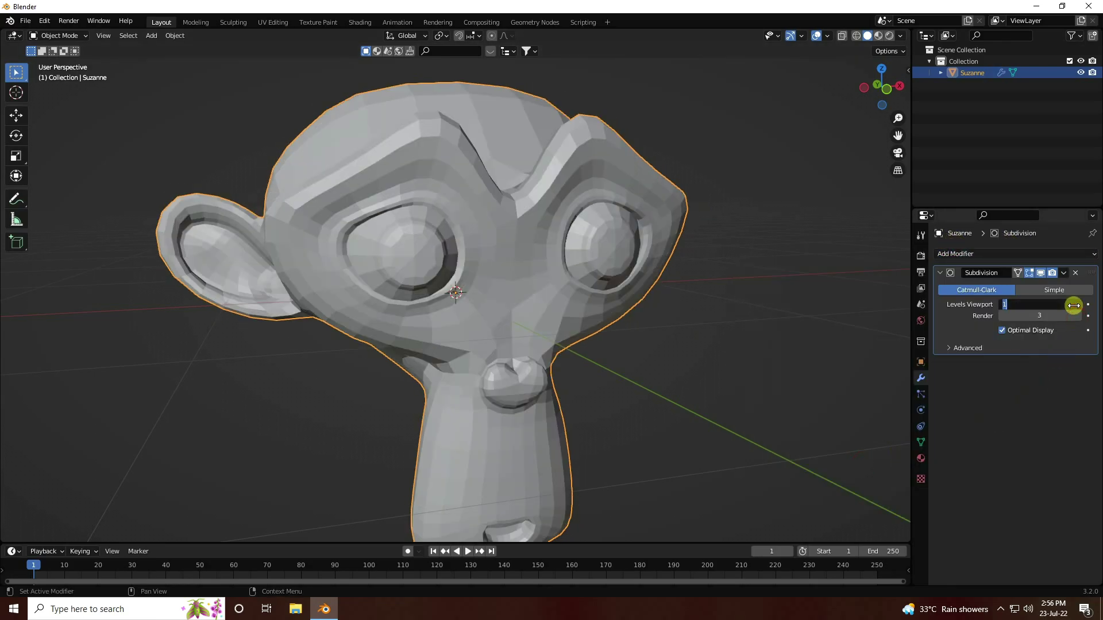
text(3)
key(Return)
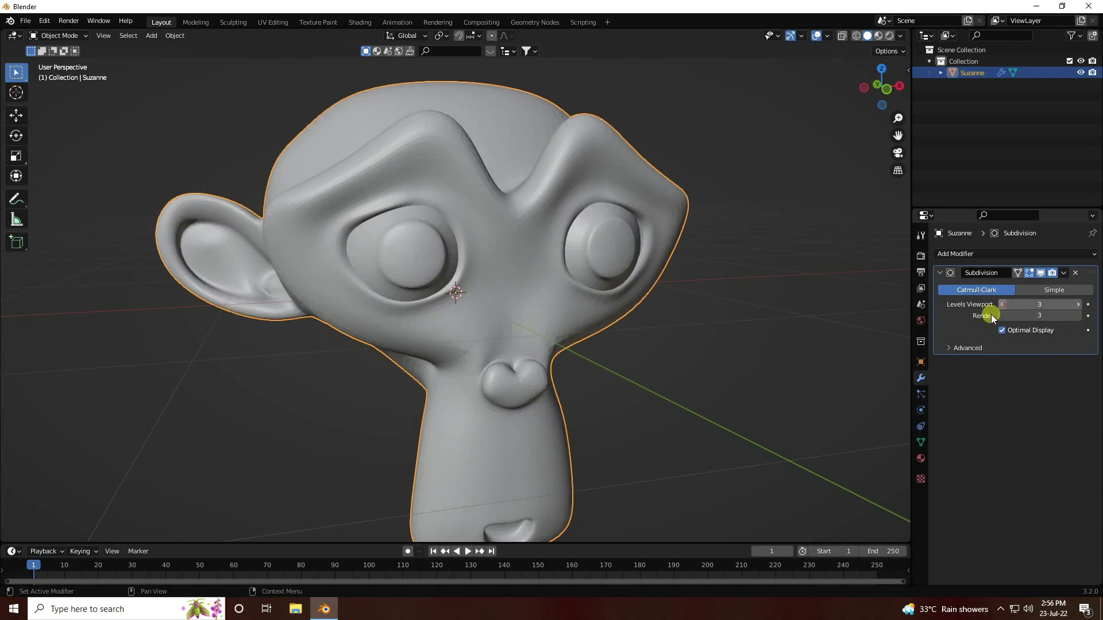
- Apply Shade Smooth to the monkey head
right_click(484, 189)
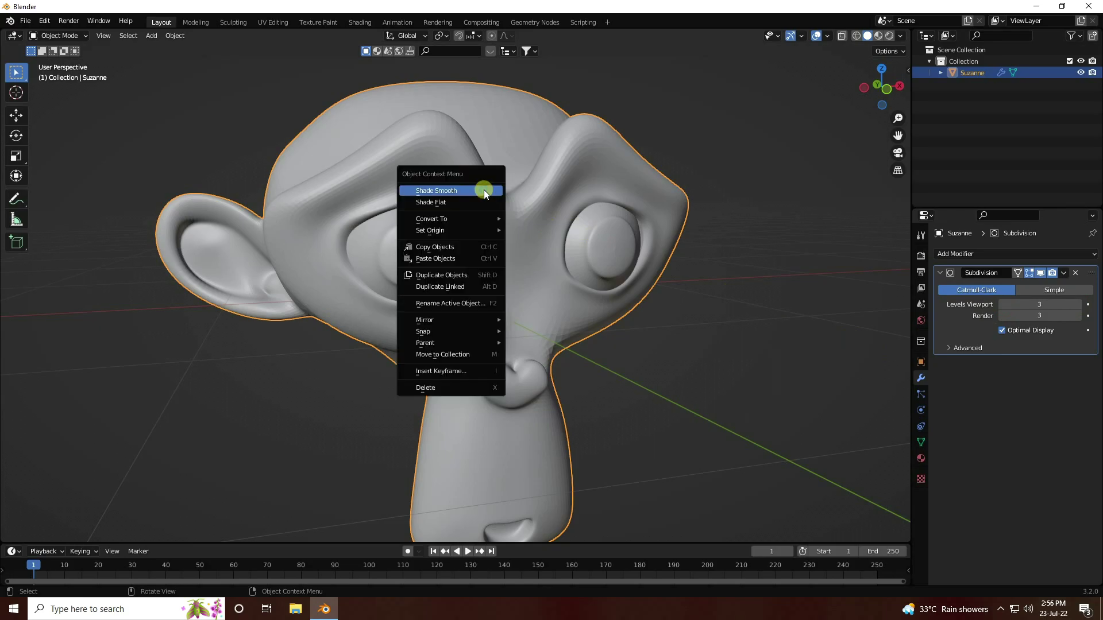
click(446, 188)
scroll(488, 277, down, 5)
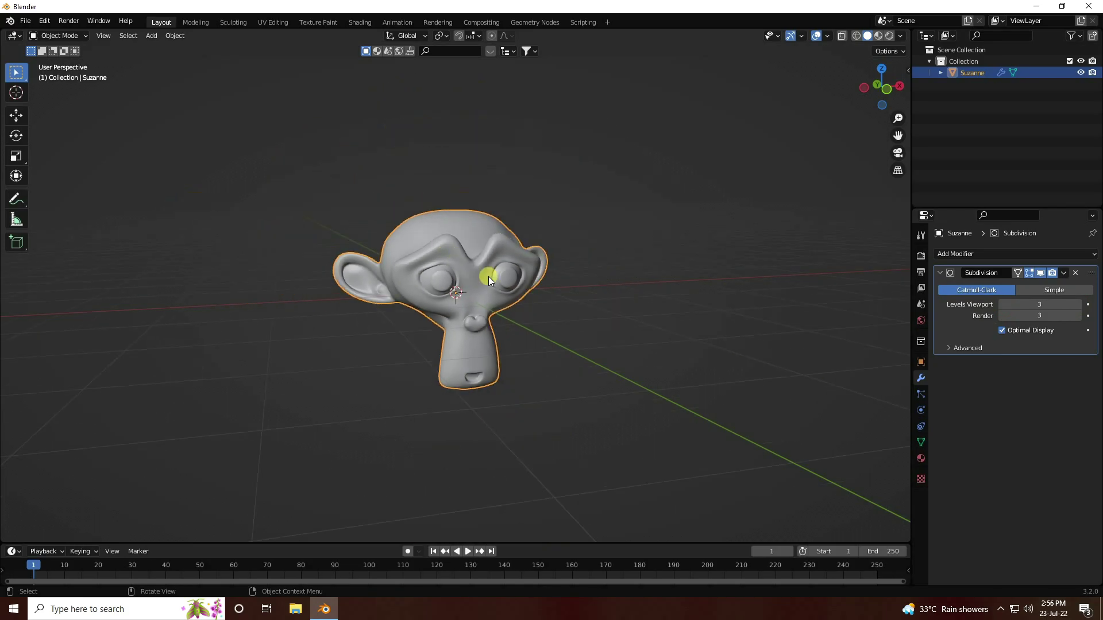
middle_drag(488, 277, 510, 287)
scroll(510, 288, up, 4)
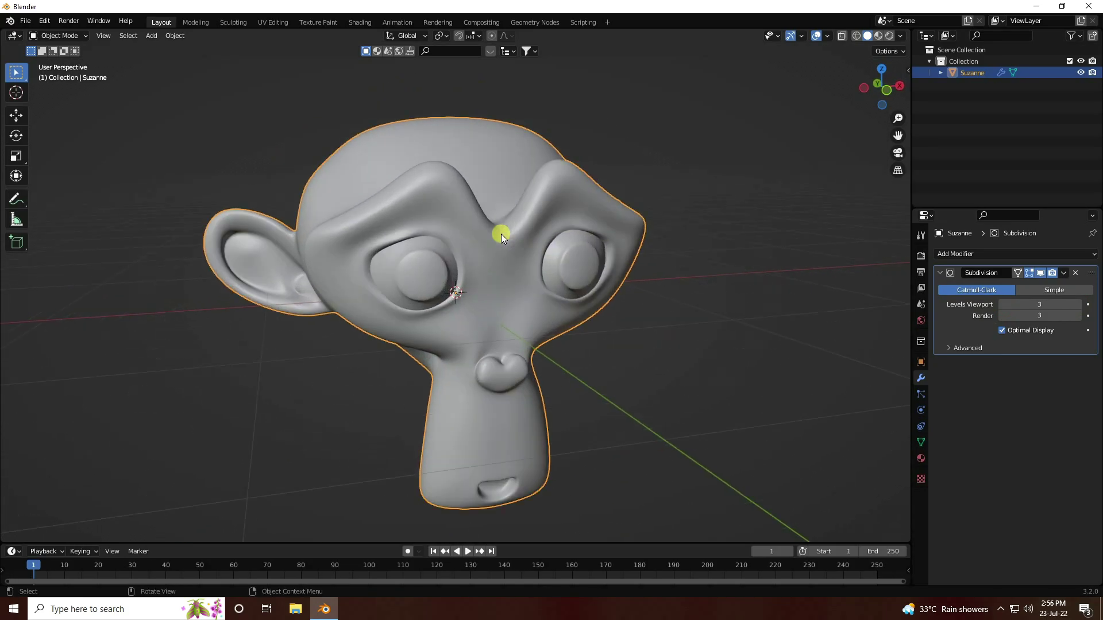
- Insert a rotation keyframe for the monkey head at frame 1 with all axes at 0°
click(921, 362)
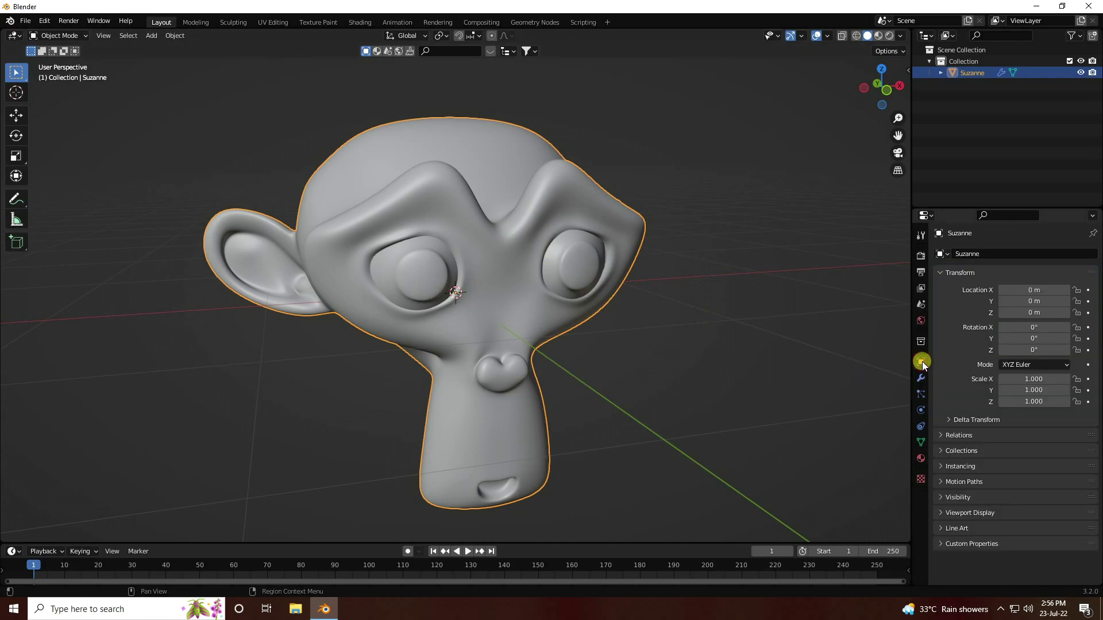
click(1088, 327)
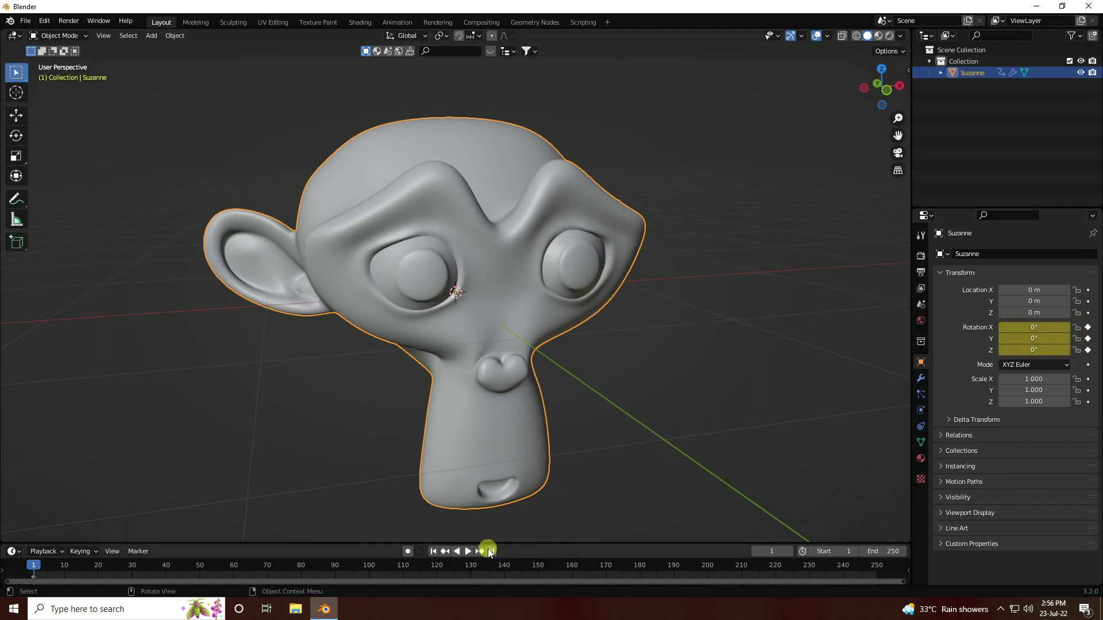
- At frame 250, set the monkey head's X, Y and Z rotation to 360° and insert a rotation keyframe
click(490, 551)
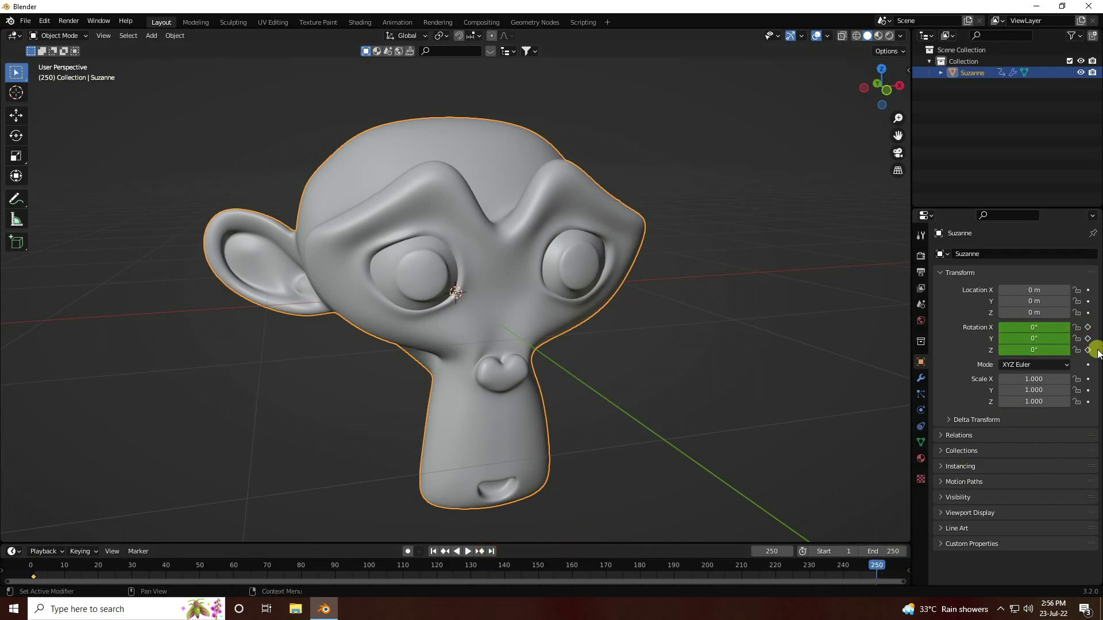
click(1034, 329)
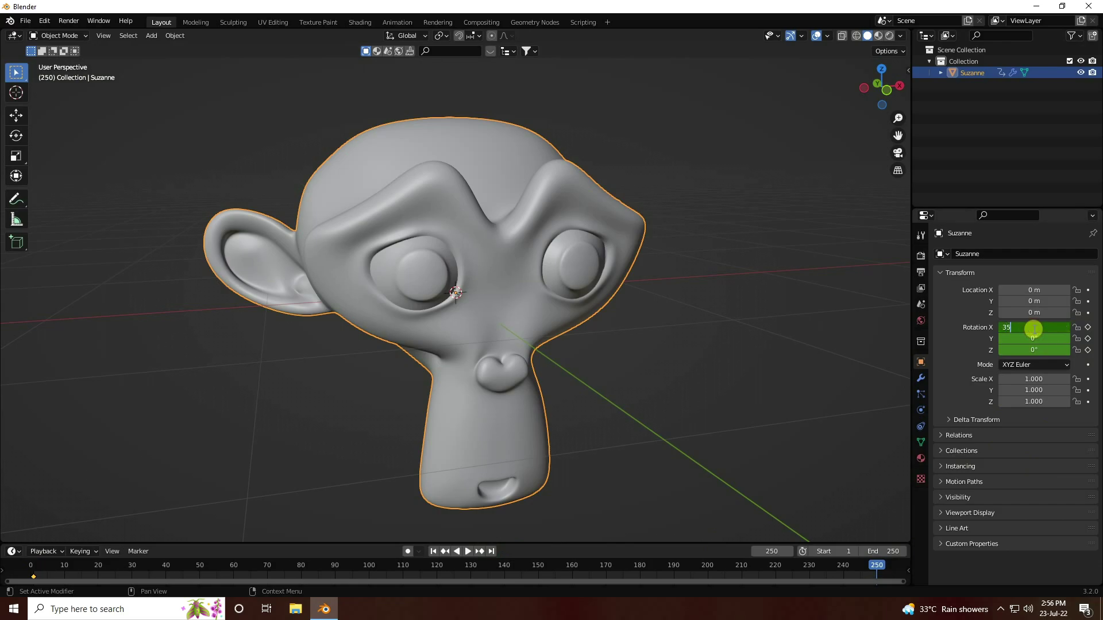
click(1033, 339)
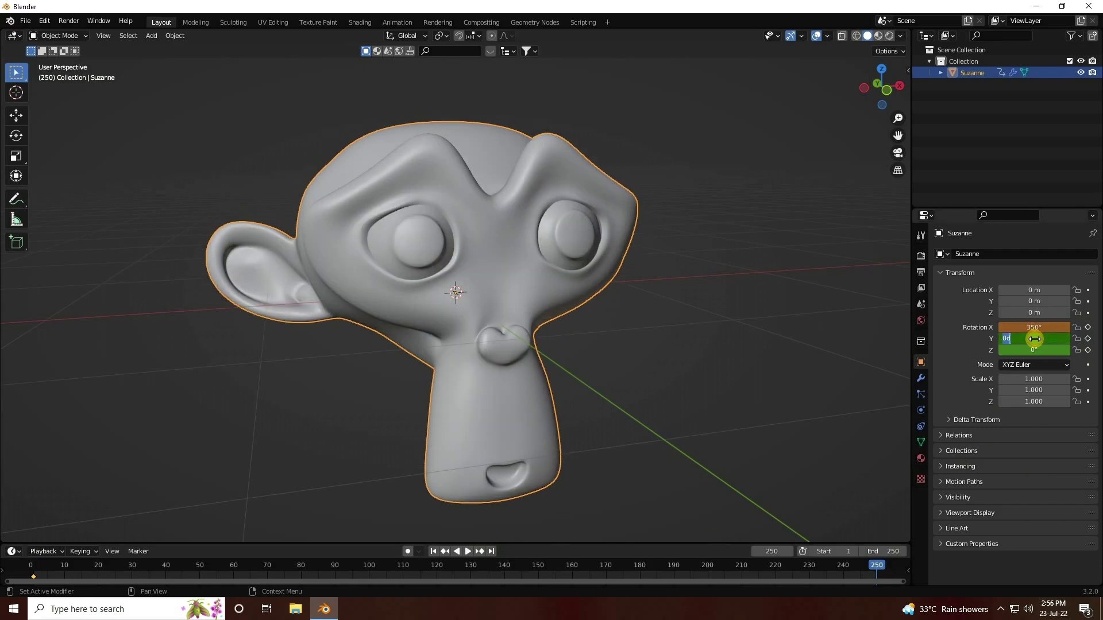
click(1035, 328)
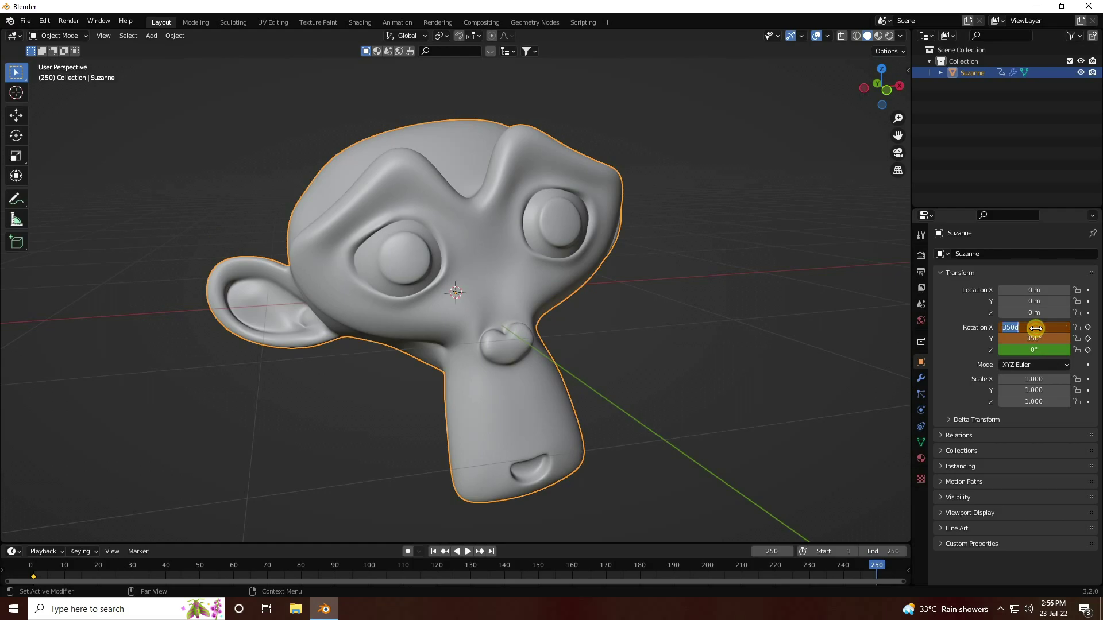
text(360)
key(Return)
click(1038, 338)
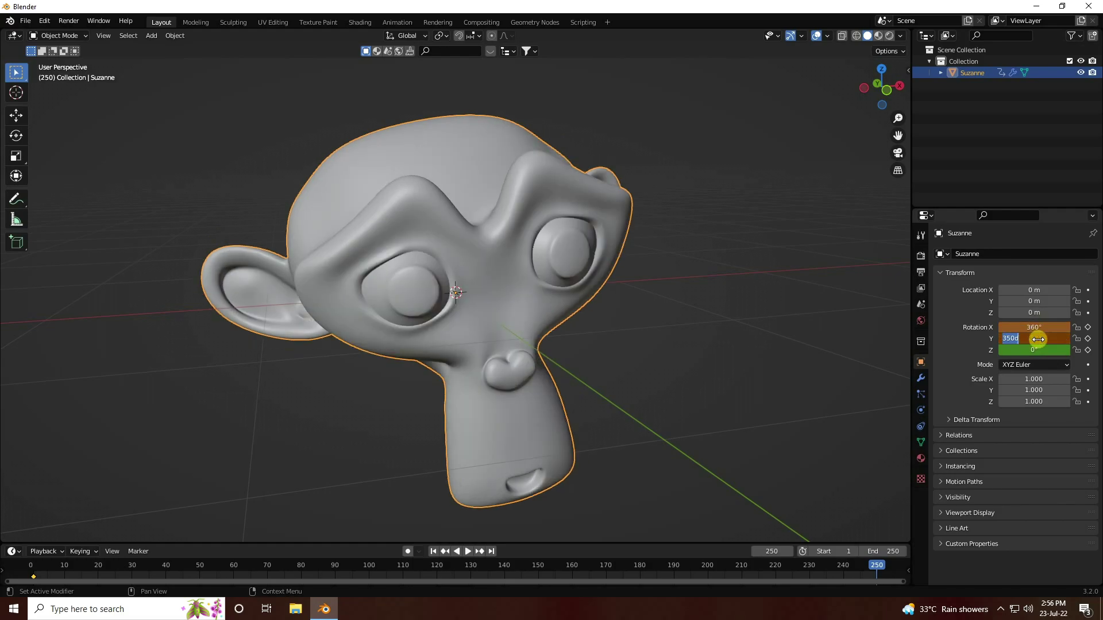
text(360)
key(Return)
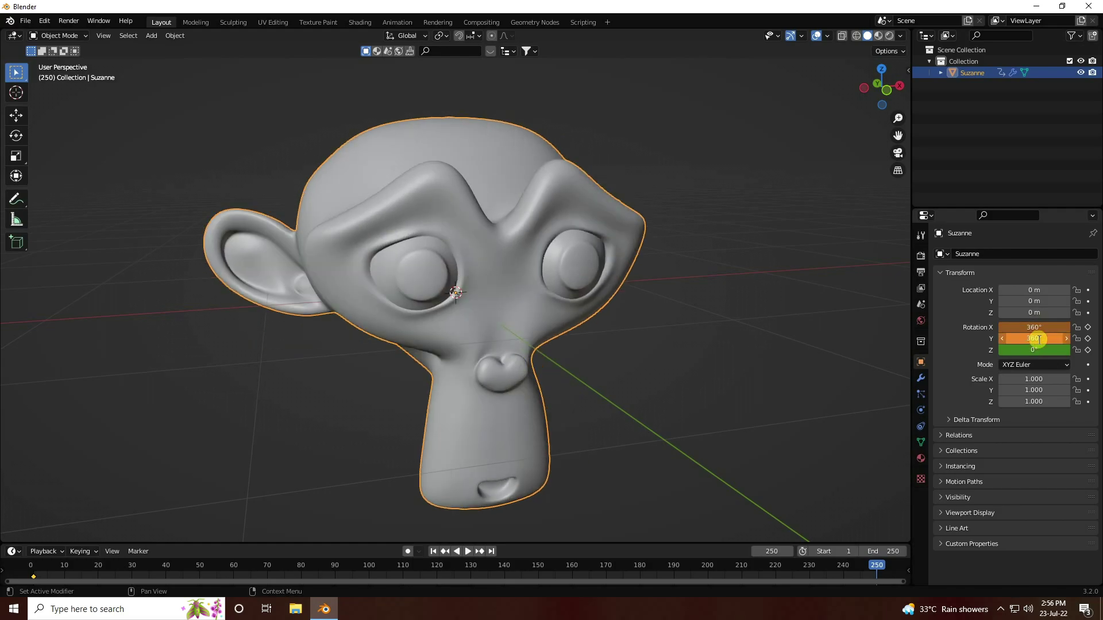
click(1038, 350)
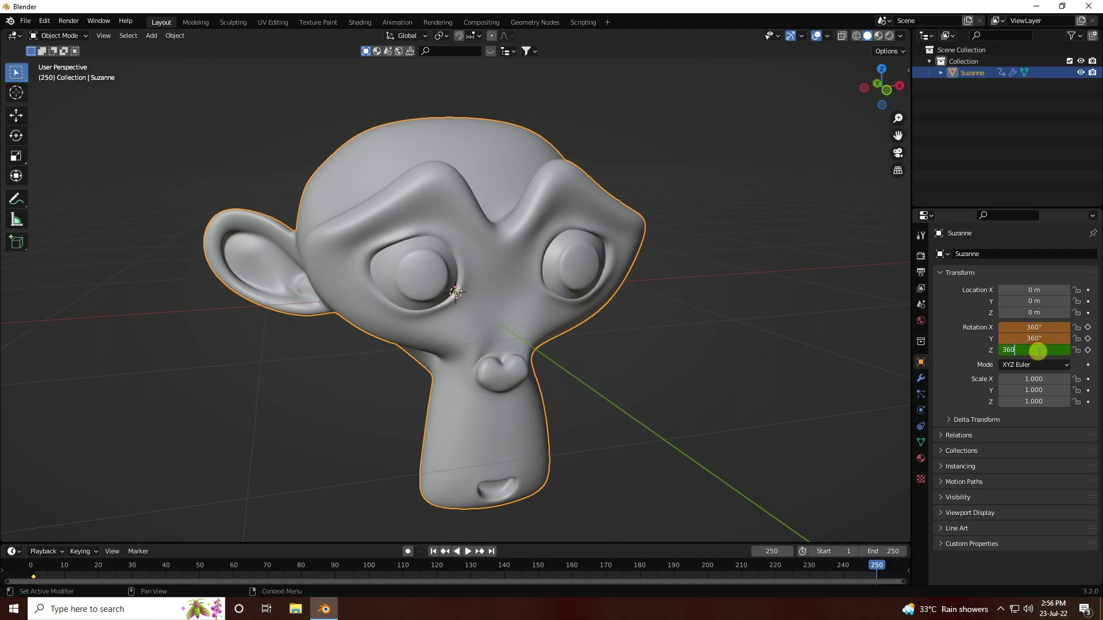
text(360)
key(Return)
click(1088, 327)
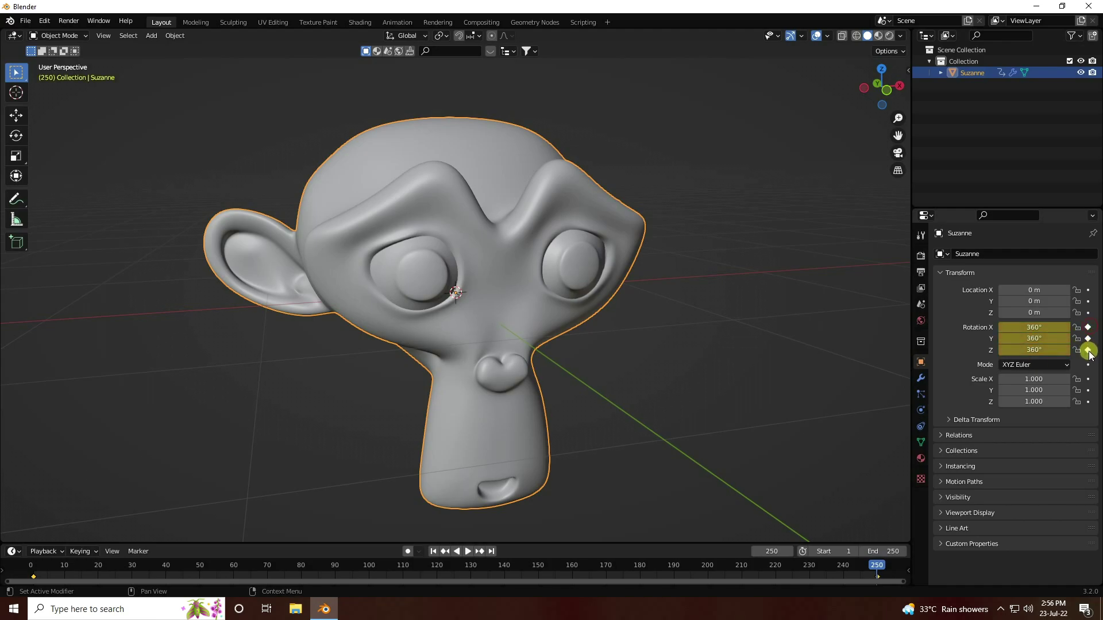
- Play the rotation animation from the first frame, stop it and return to frame 1
click(434, 551)
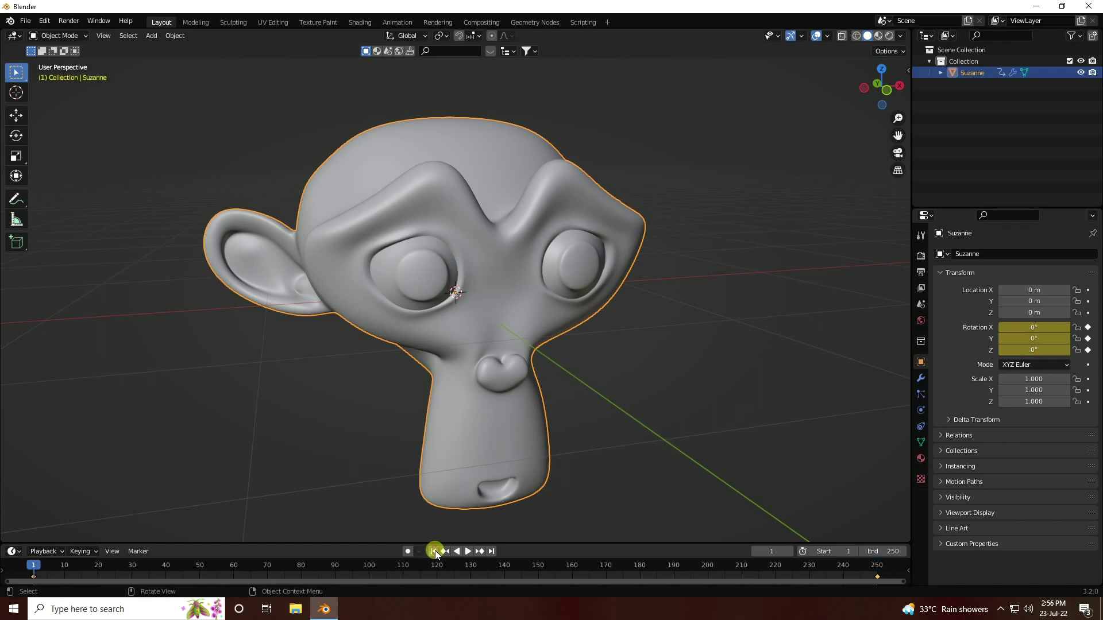
click(471, 552)
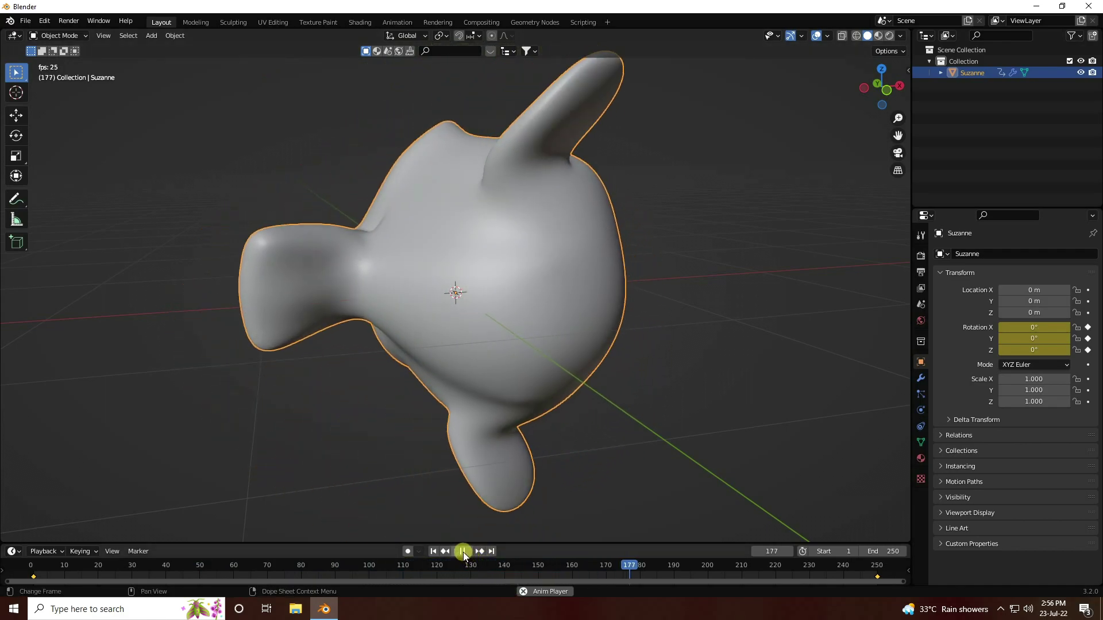
click(463, 552)
click(433, 551)
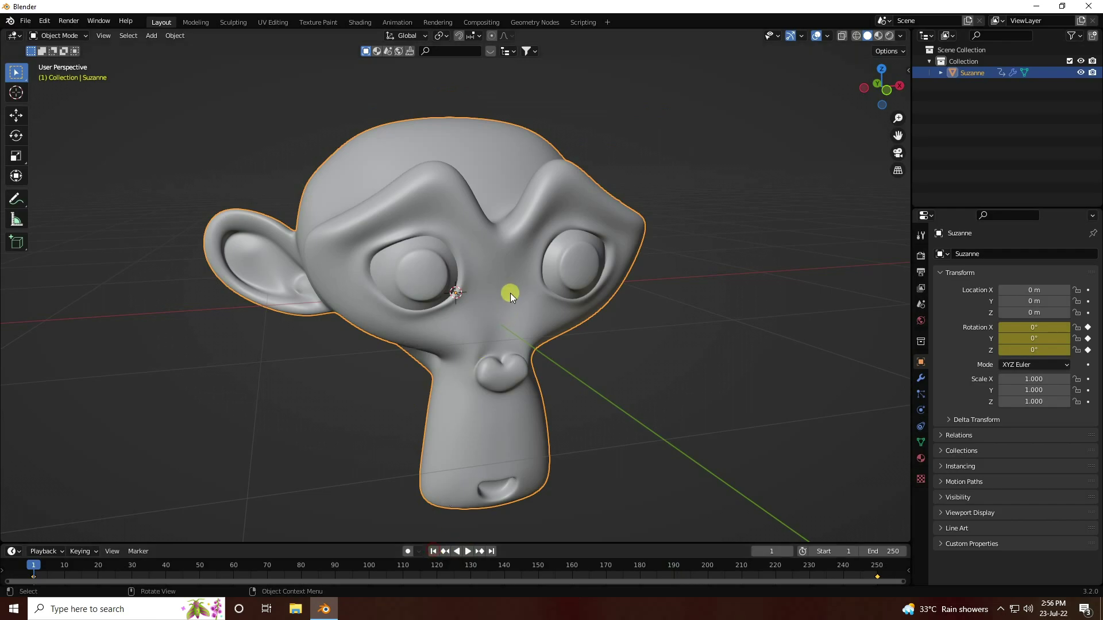
- Create a new material for the monkey head with the base color hex value FFA68D
click(919, 458)
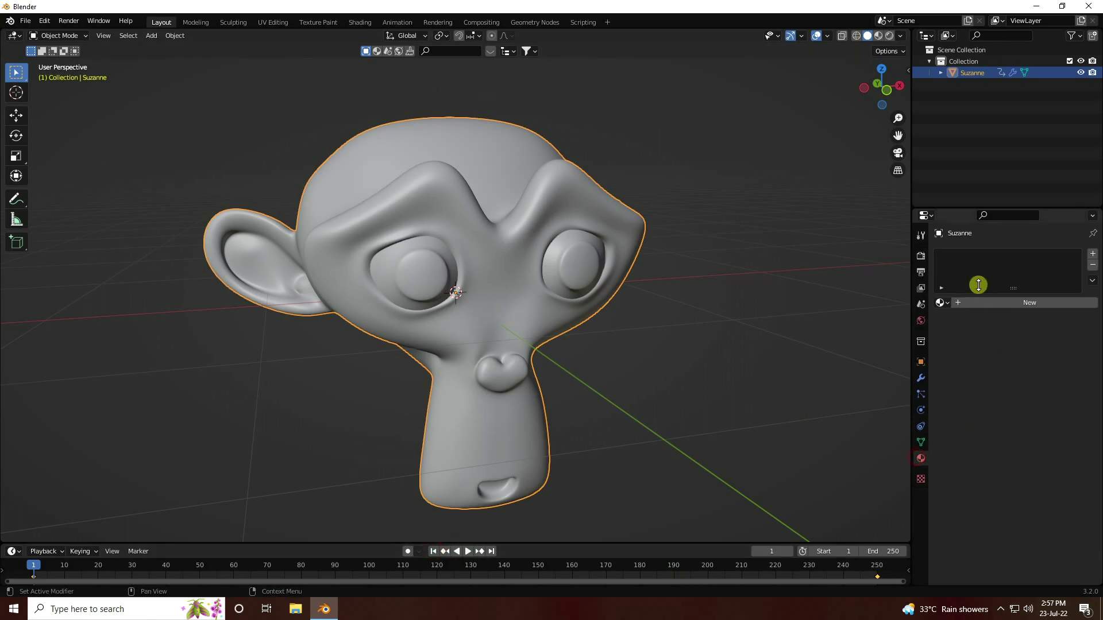
click(970, 302)
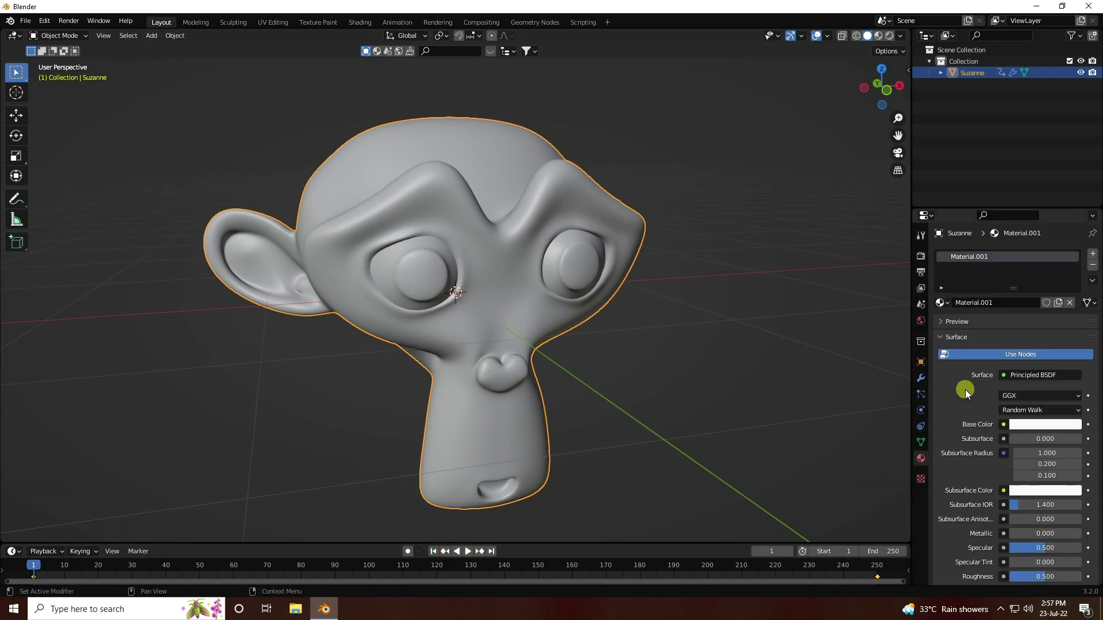
click(1036, 424)
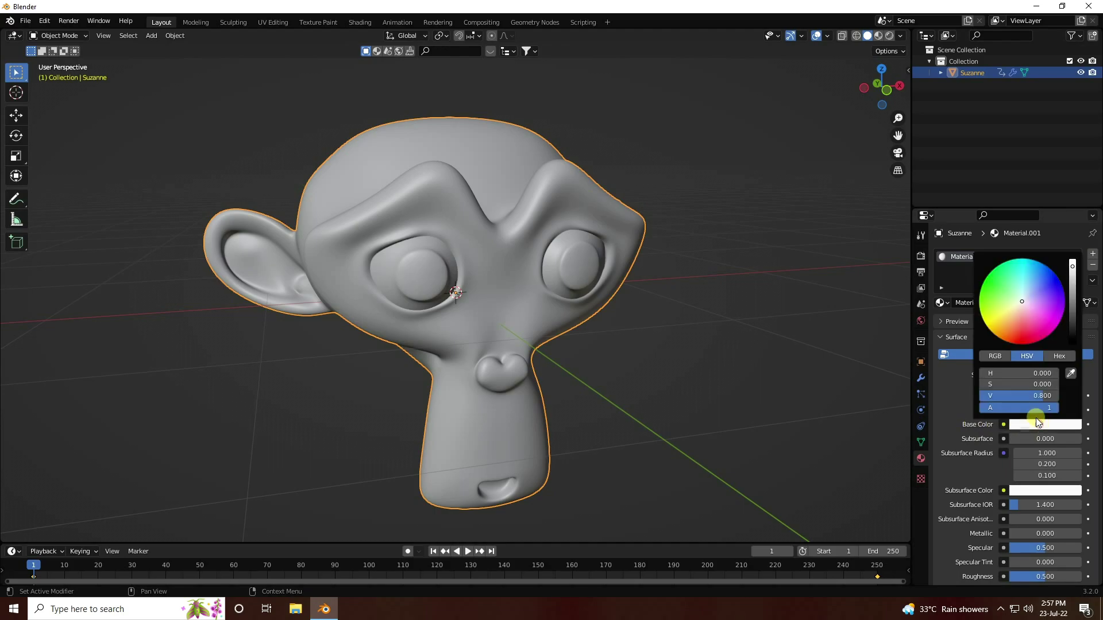
click(1057, 357)
click(1024, 371)
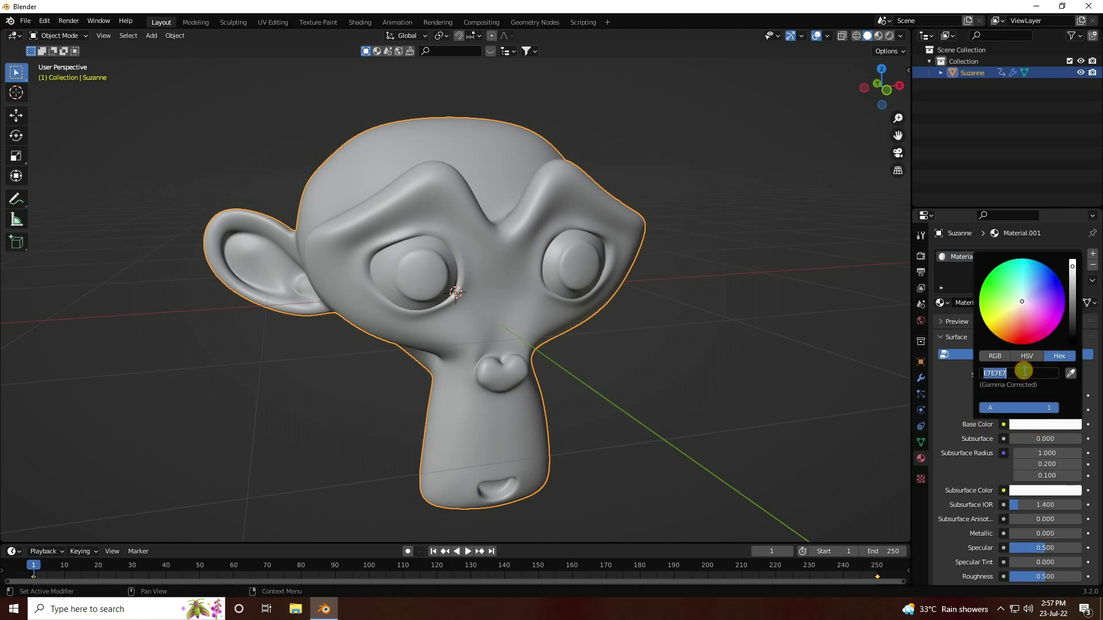
text(FFA68D)
key(Return)
click(956, 439)
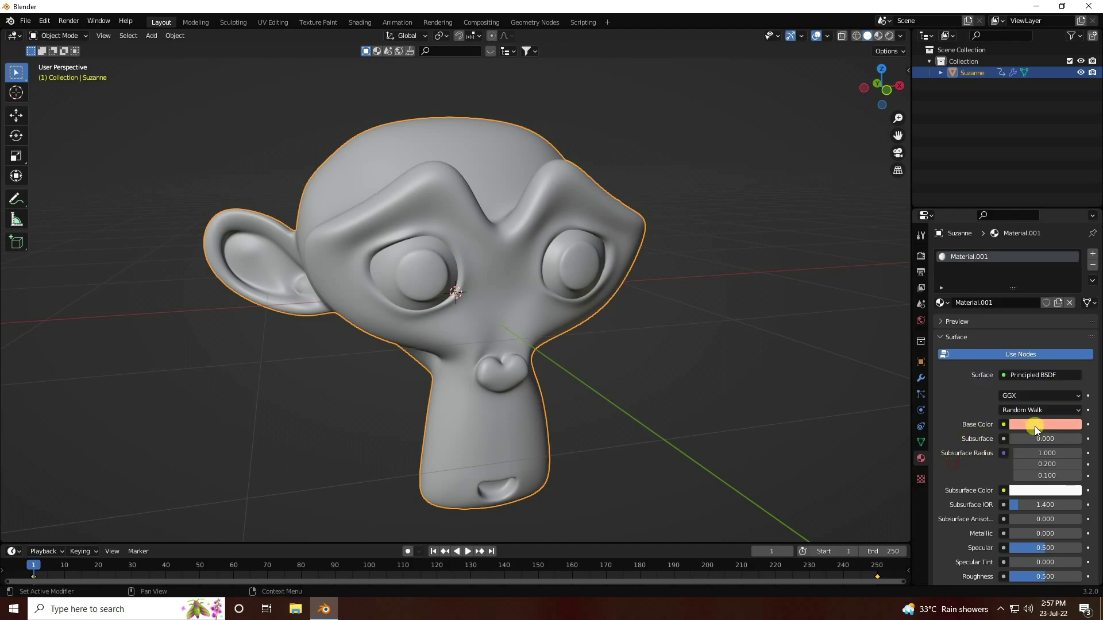
- Set the monkey material's Metallic to 1 and Roughness to 0.4
scroll(966, 522, down, 3)
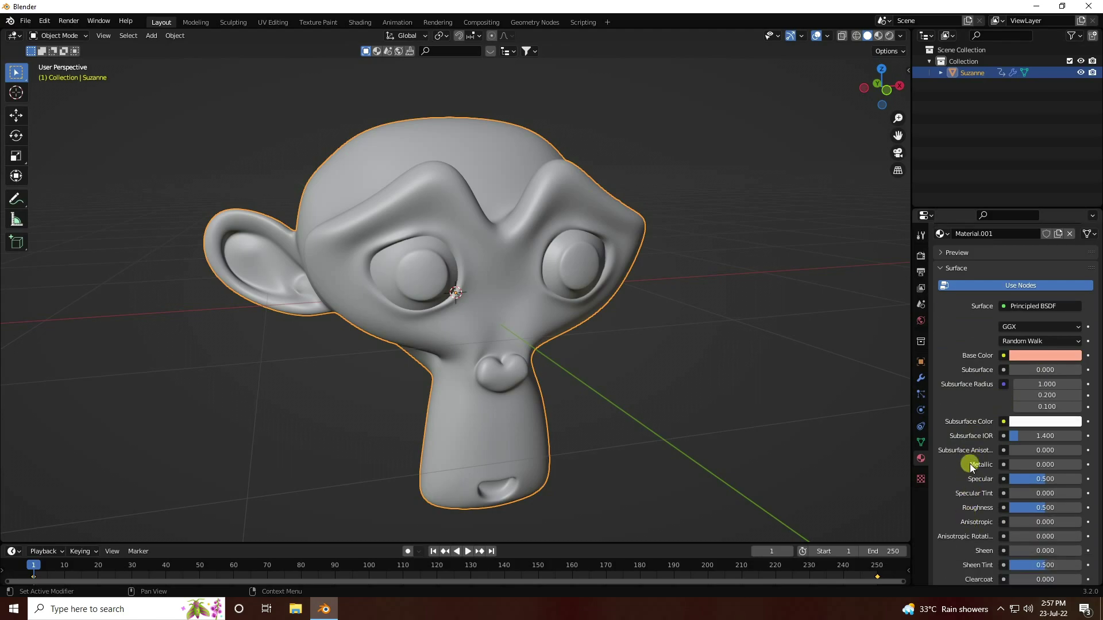
text(1)
key(Return)
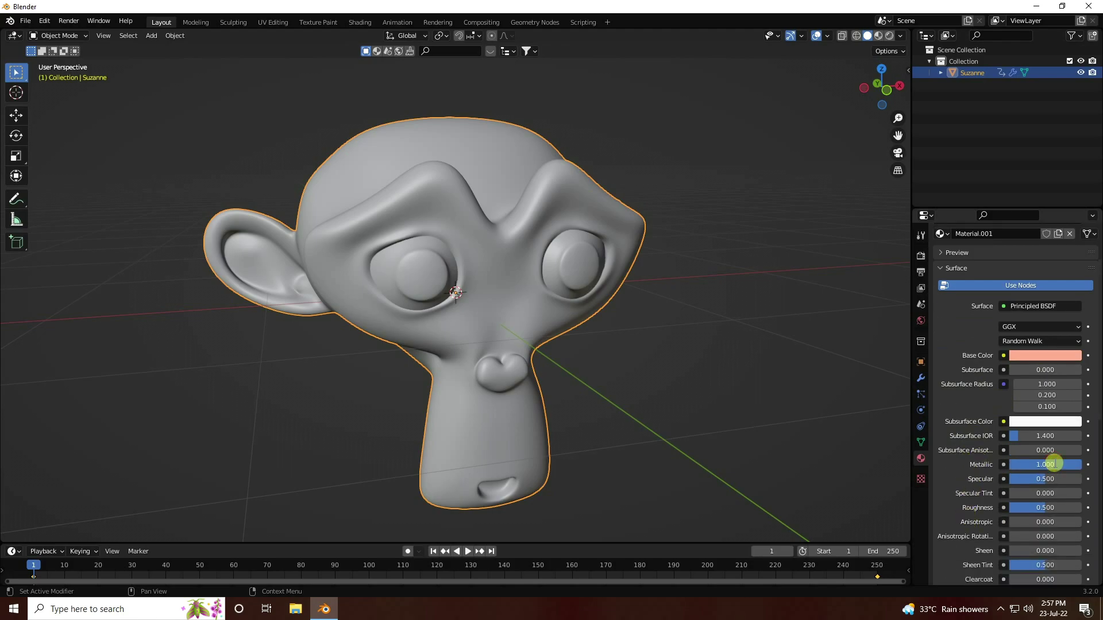
click(1036, 508)
text(0.4)
key(Return)
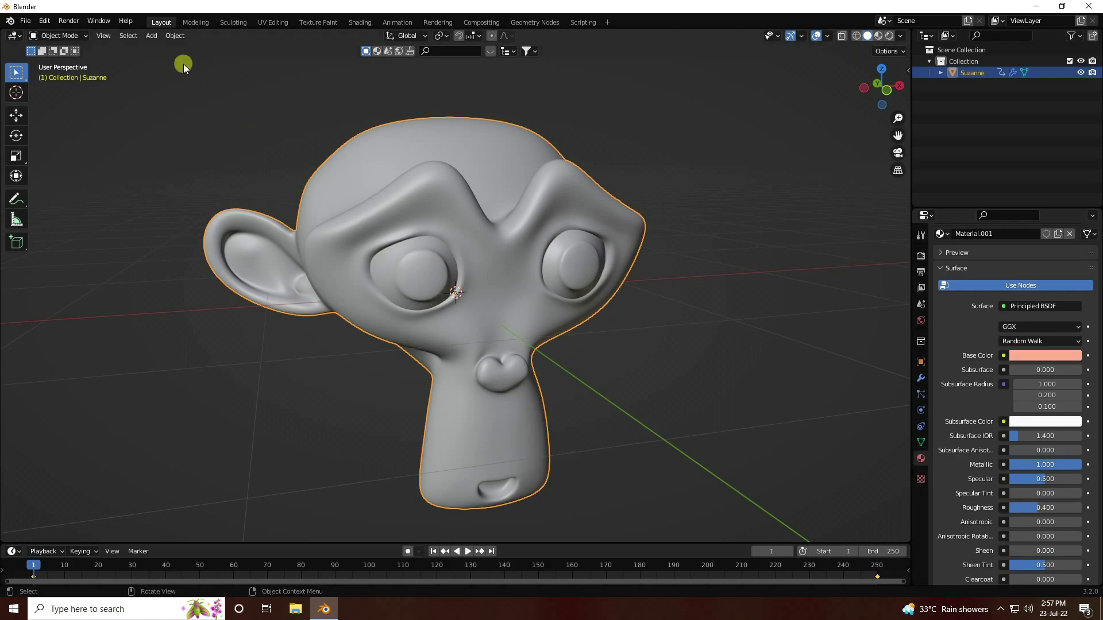
- Add a UV Sphere mesh at the scene's origin
click(151, 37)
mouse_move(160, 51)
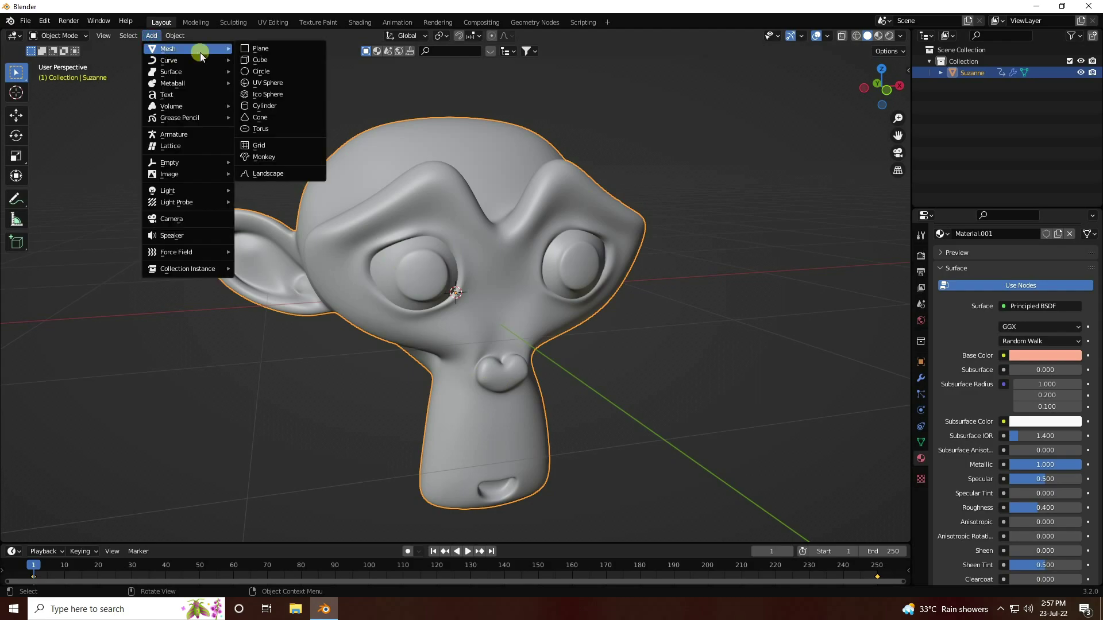
click(321, 82)
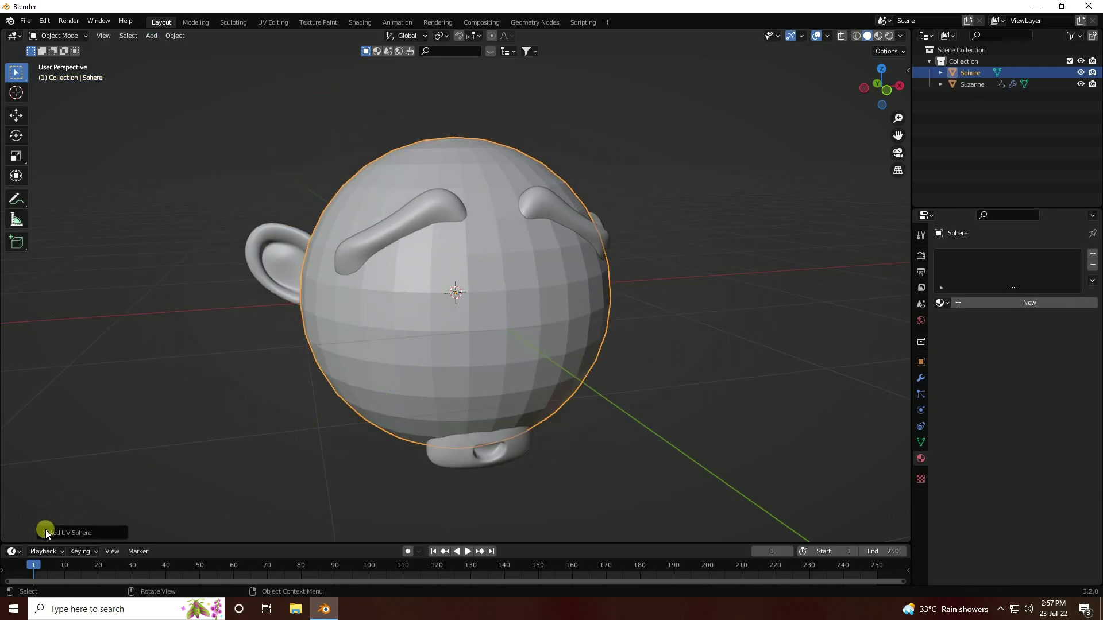
- Set the new UV sphere to 64 segments, 32 rings and a radius of 0.25 m
click(45, 532)
click(152, 408)
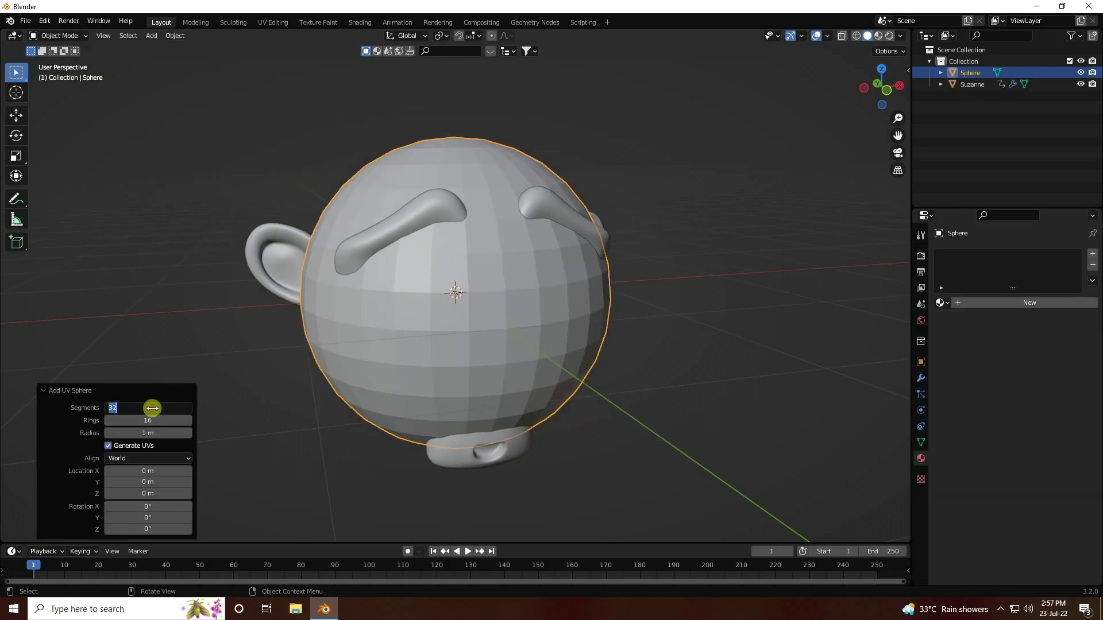
key(Return)
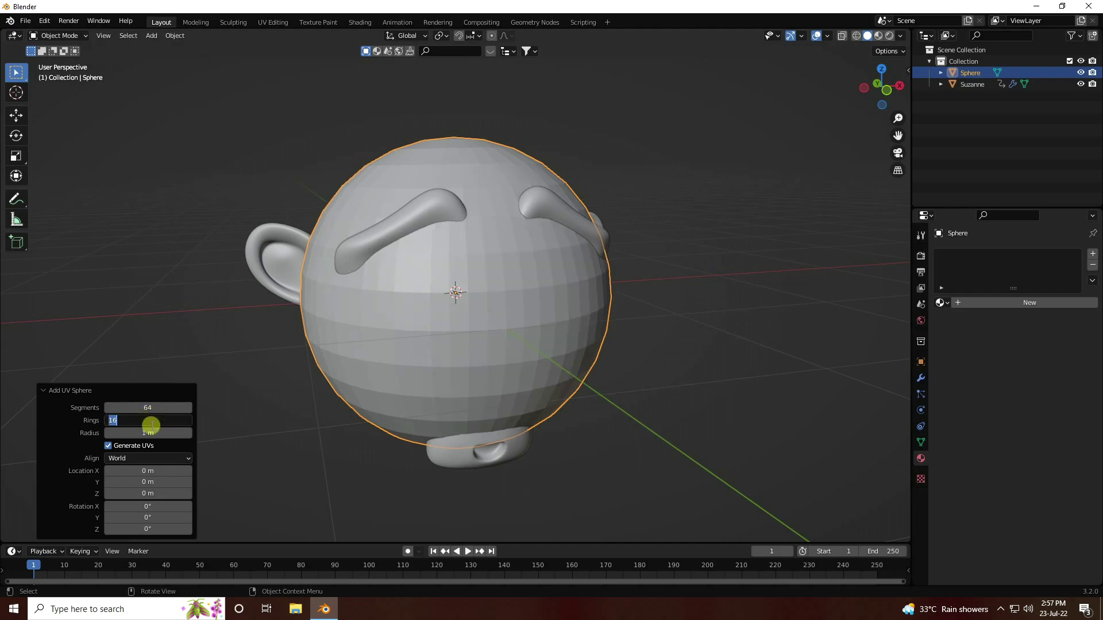
click(150, 420)
key(Return)
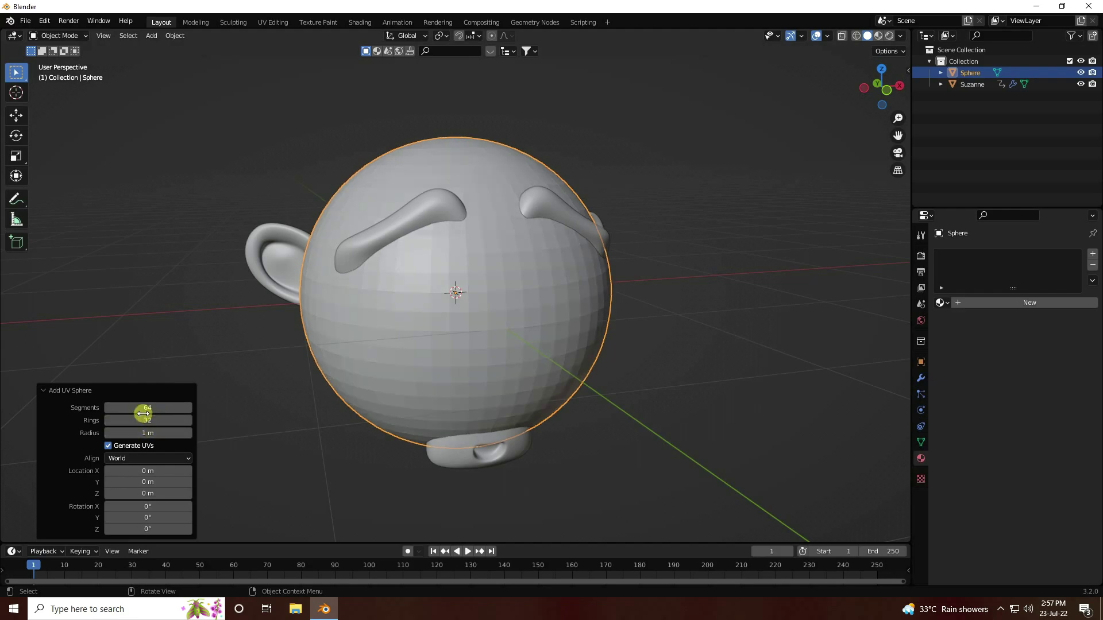
click(144, 433)
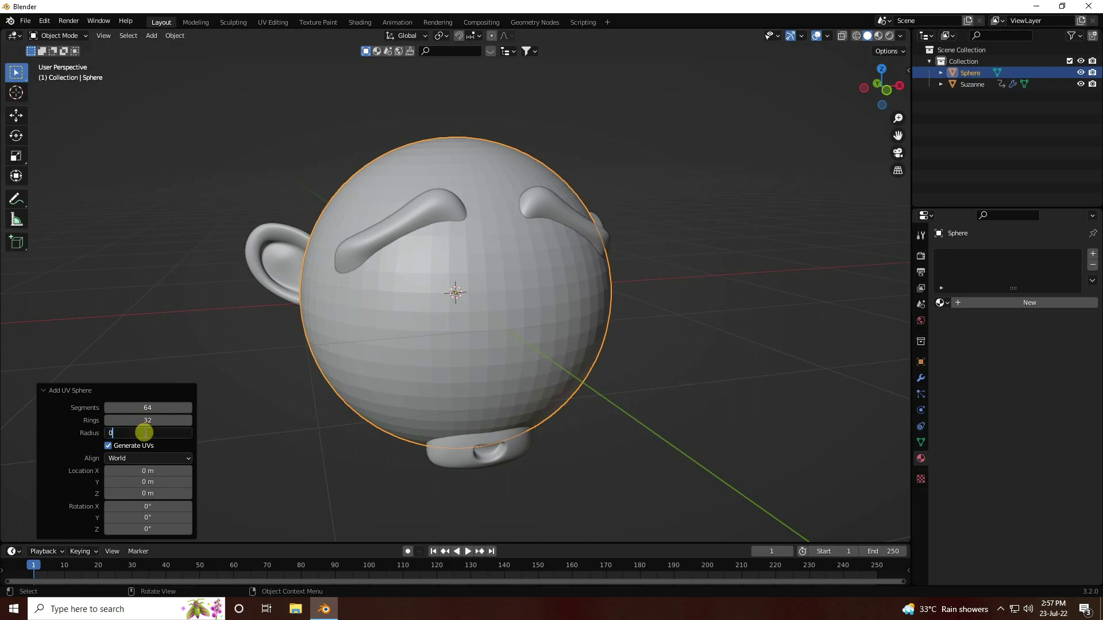
key(Return)
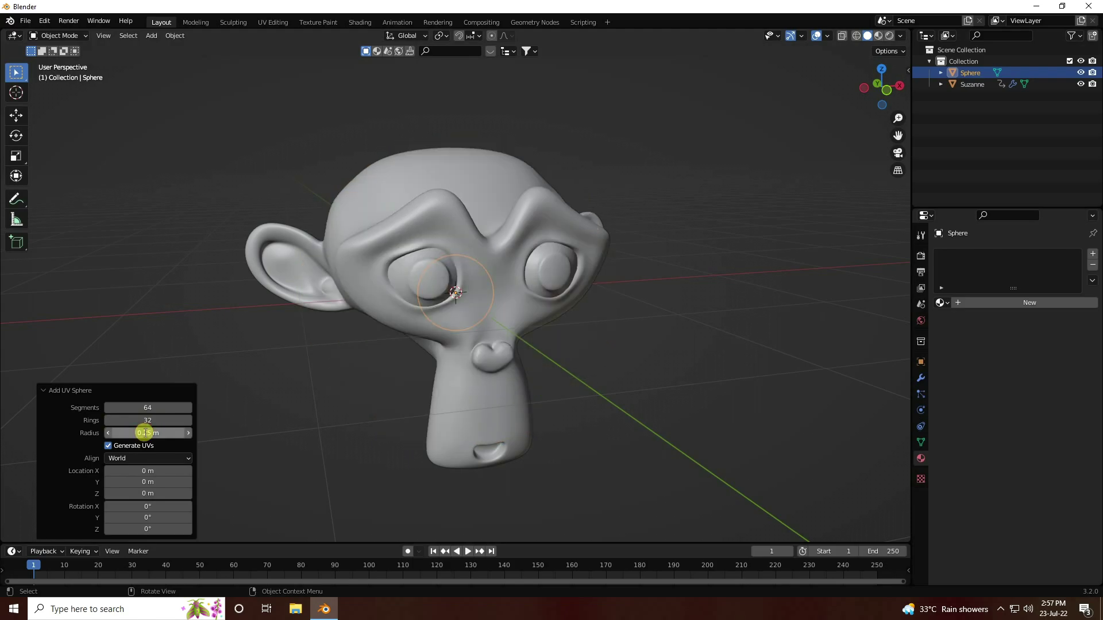
- Activate the Move tool, deselect the sphere and show the scene in front orthographic view with wireframe shading
click(16, 115)
middle_drag(514, 418, 484, 409)
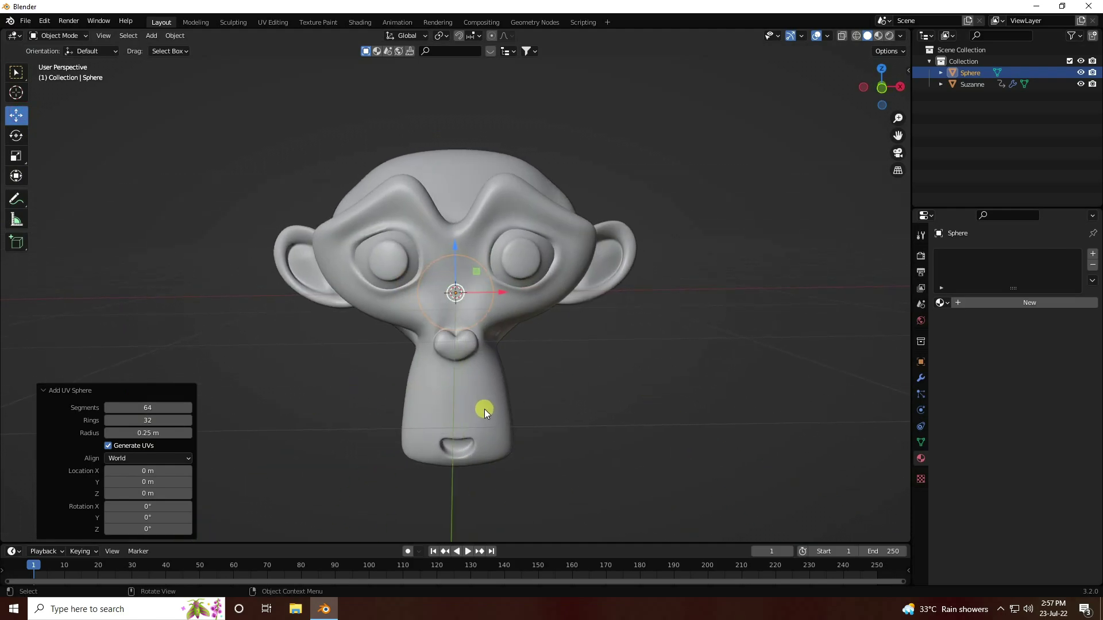
click(288, 377)
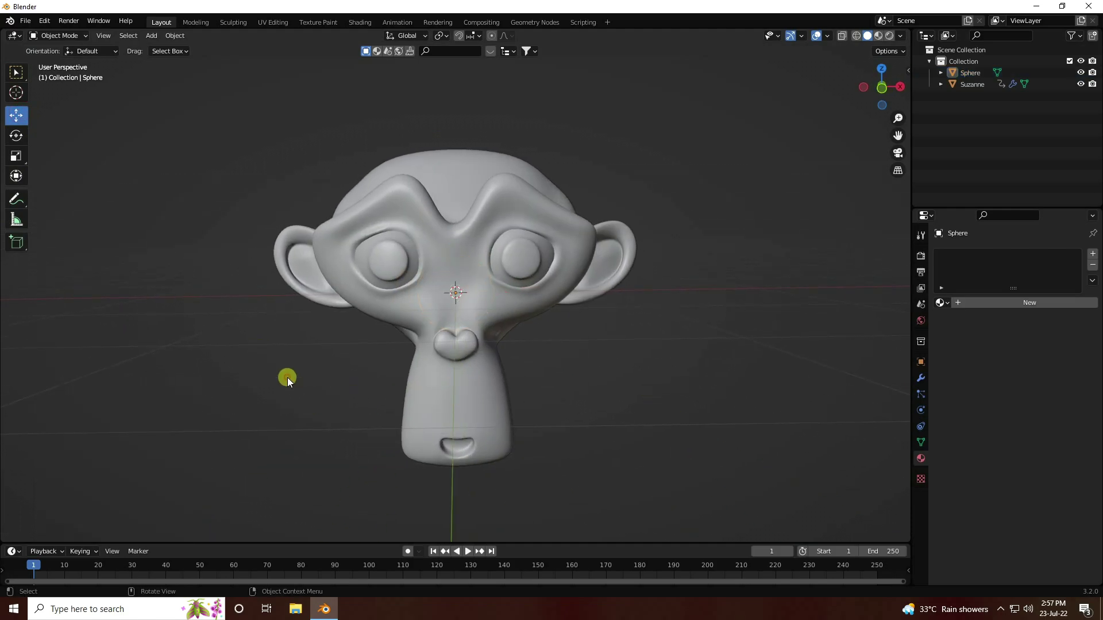
key(KP_1)
scroll(411, 432, down, 3)
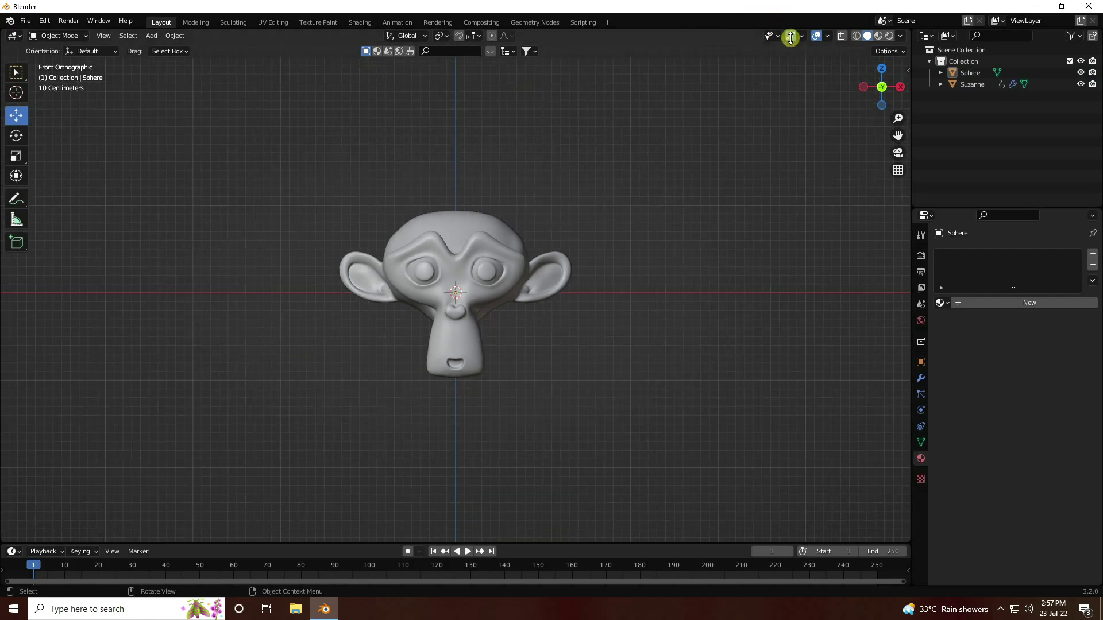
click(855, 36)
scroll(450, 197, up, 4)
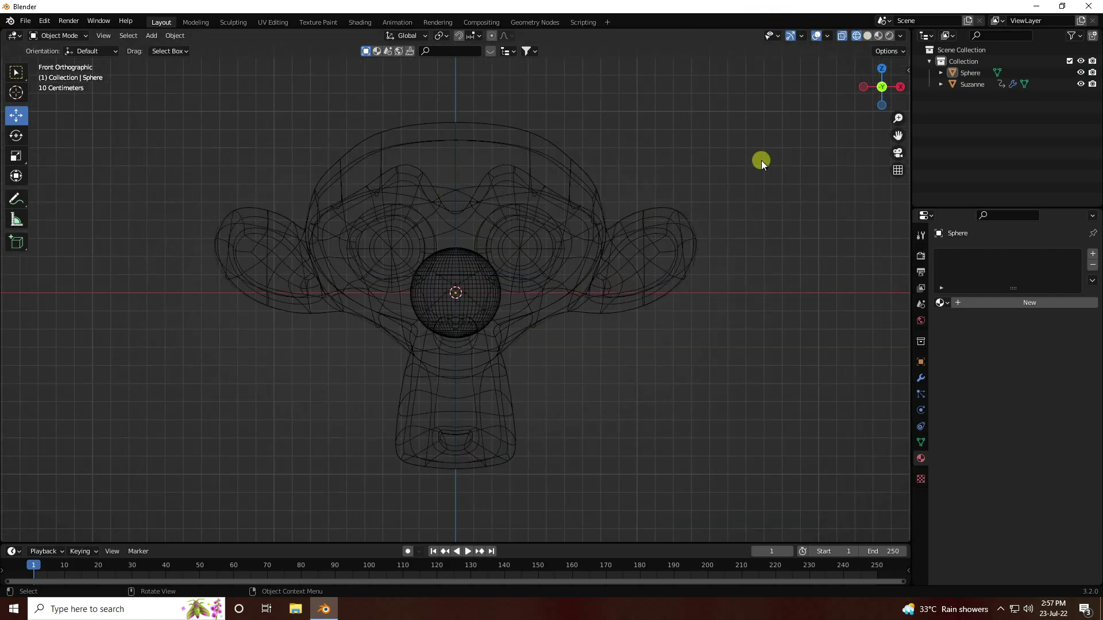
- Apply the Quick Smoke effect to the small UV sphere
click(970, 73)
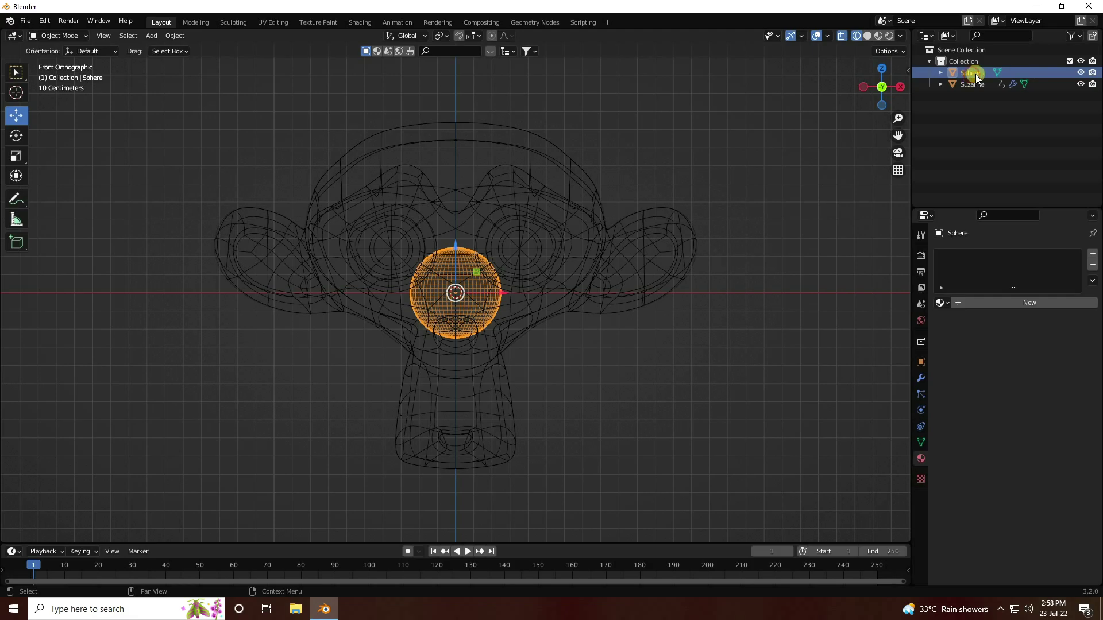
click(174, 35)
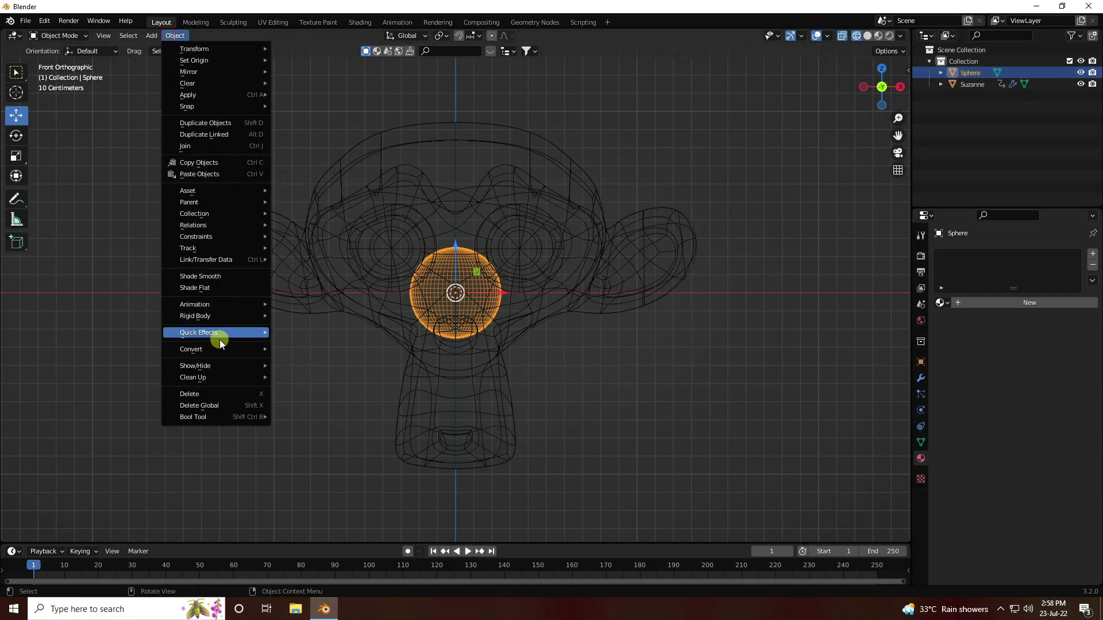
mouse_move(222, 348)
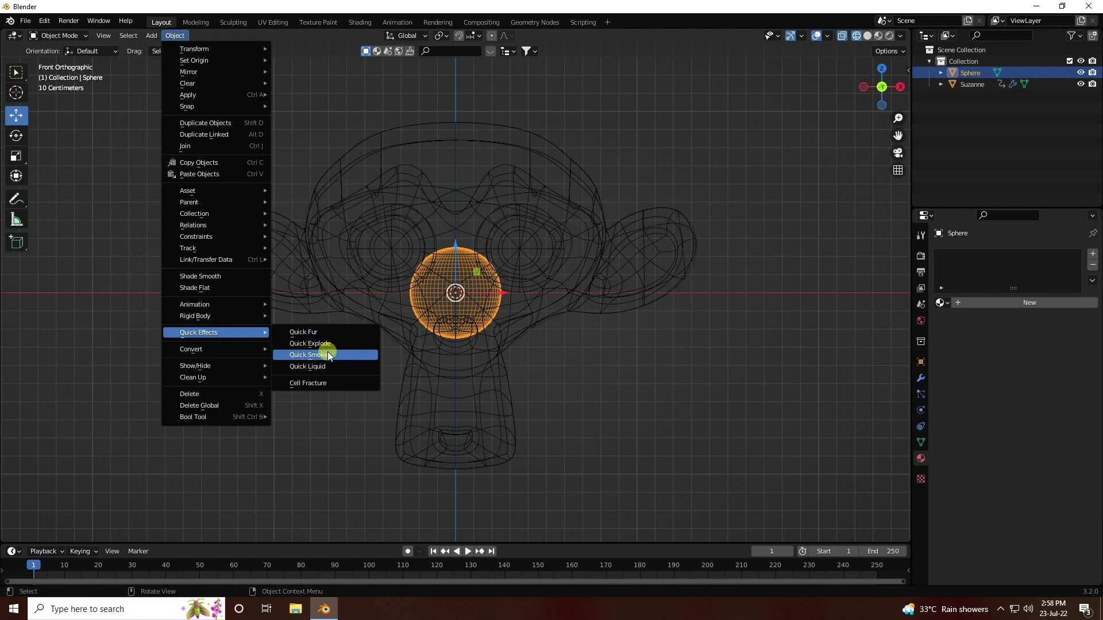
click(328, 355)
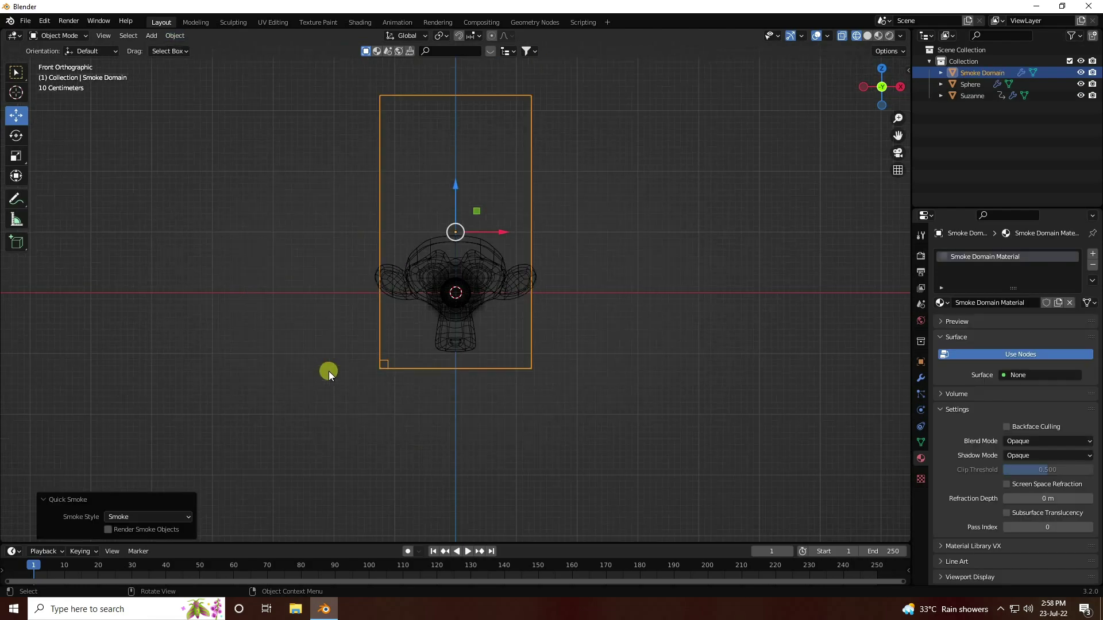
- Play the smoke simulation to preview it, stop playback and return to frame 1
drag(896, 138, 891, 190)
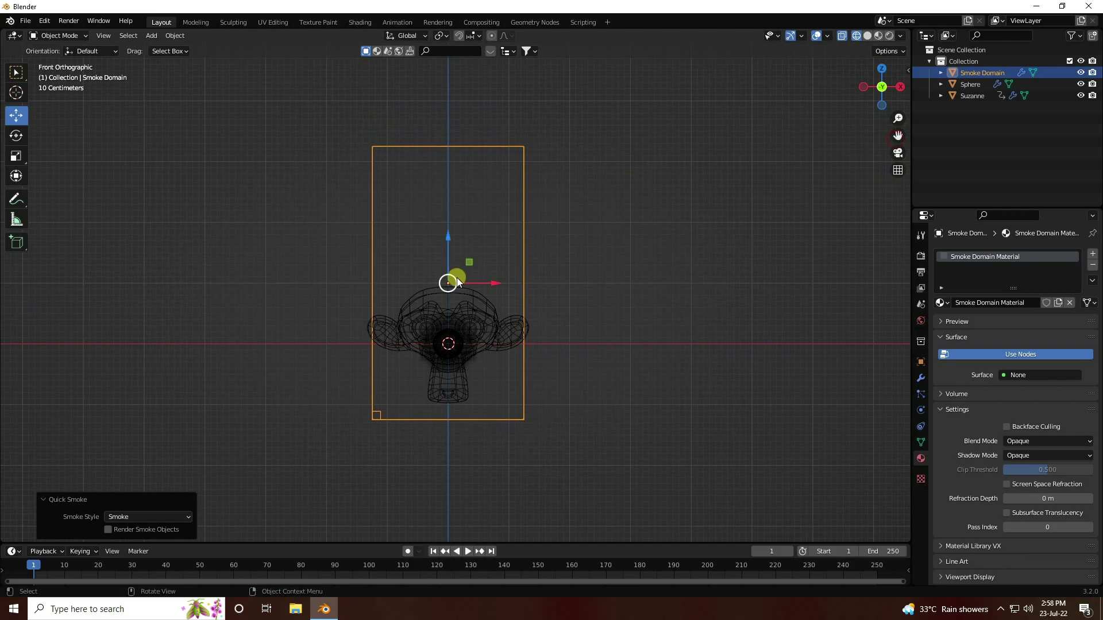
scroll(443, 358, up, 3)
click(465, 551)
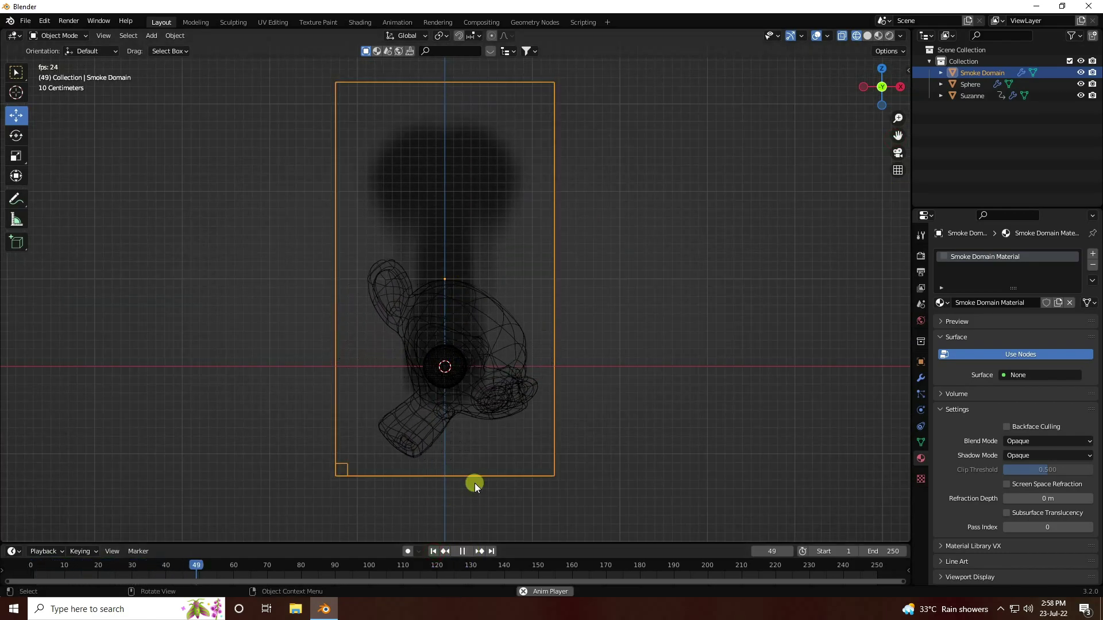
click(465, 551)
click(432, 552)
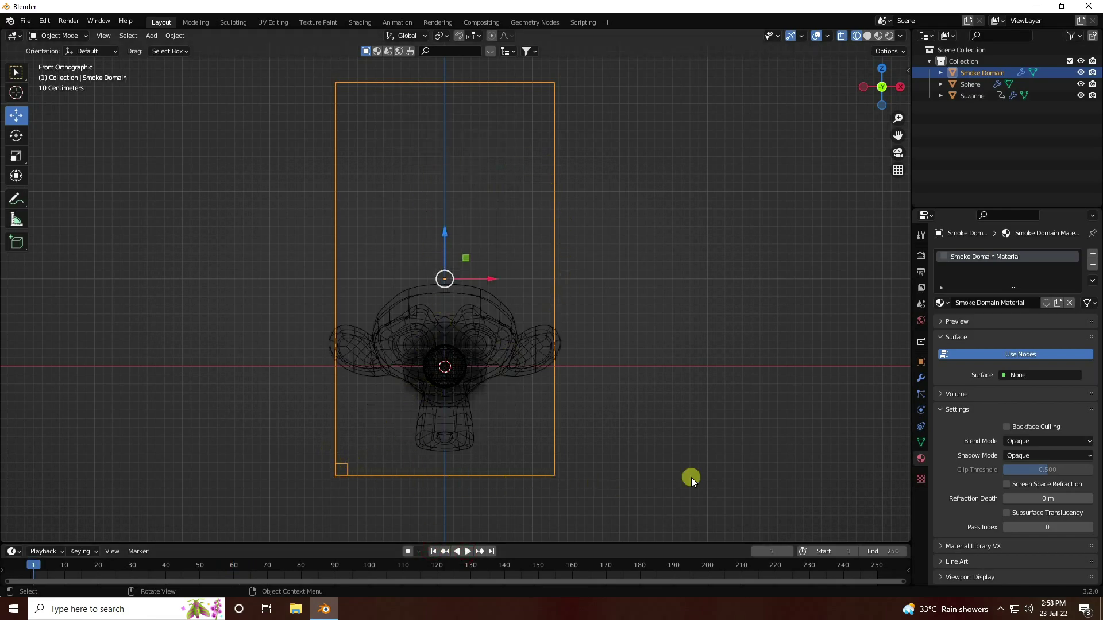
- Set the smoke domain's scale to X 3.5, Y 2, Z 2 and move it down 1 m along Z
click(920, 361)
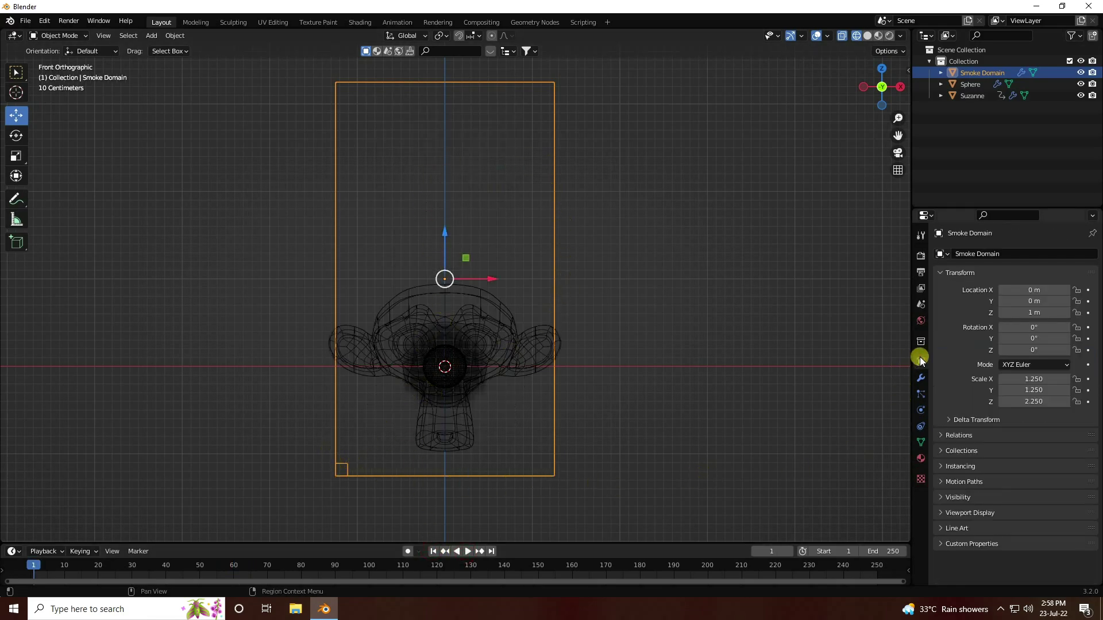
click(1041, 379)
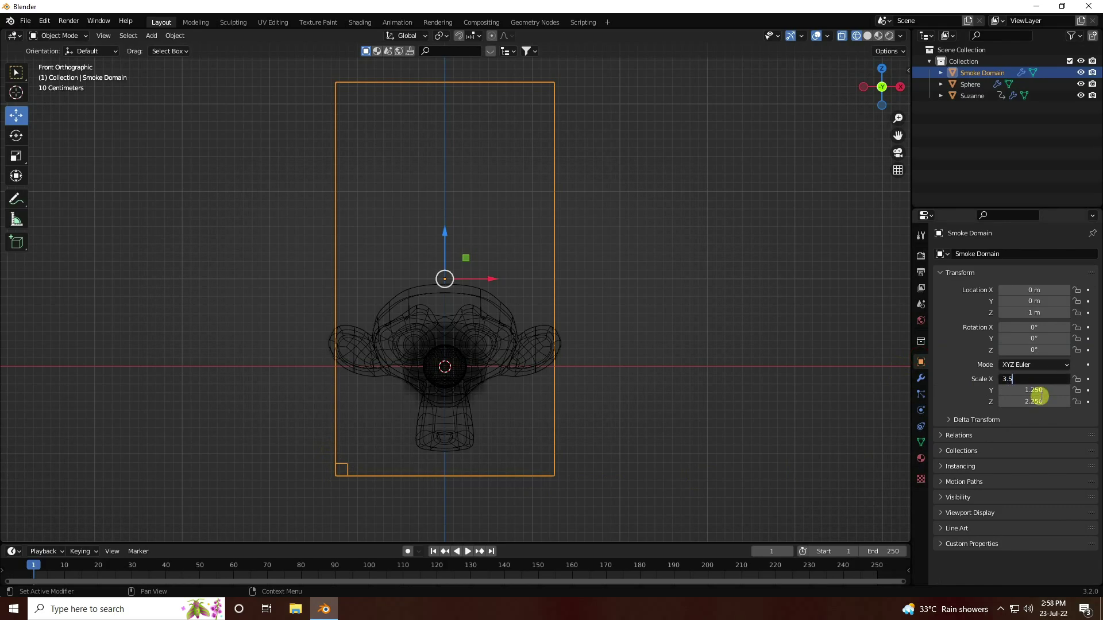
key(Return)
click(1038, 391)
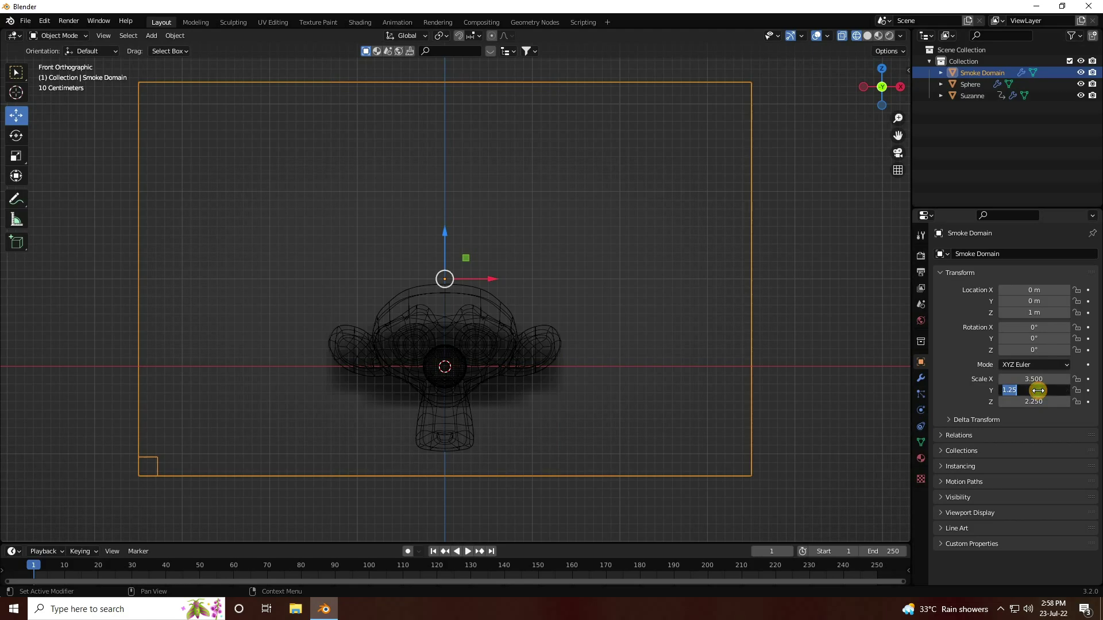
text(2)
key(Return)
click(1036, 401)
text(2)
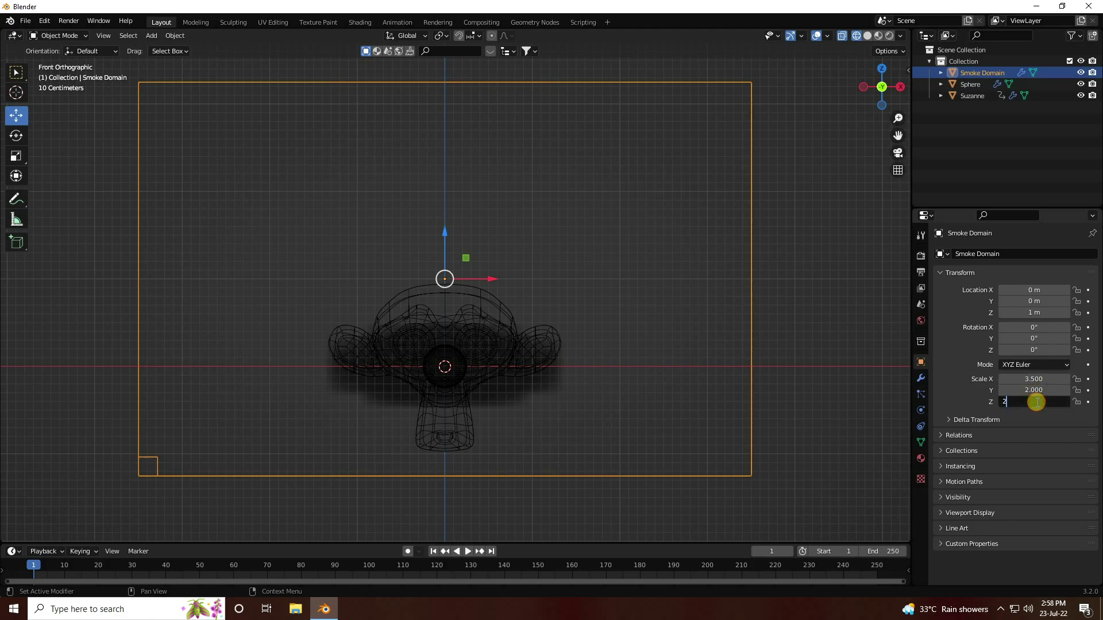
key(Return)
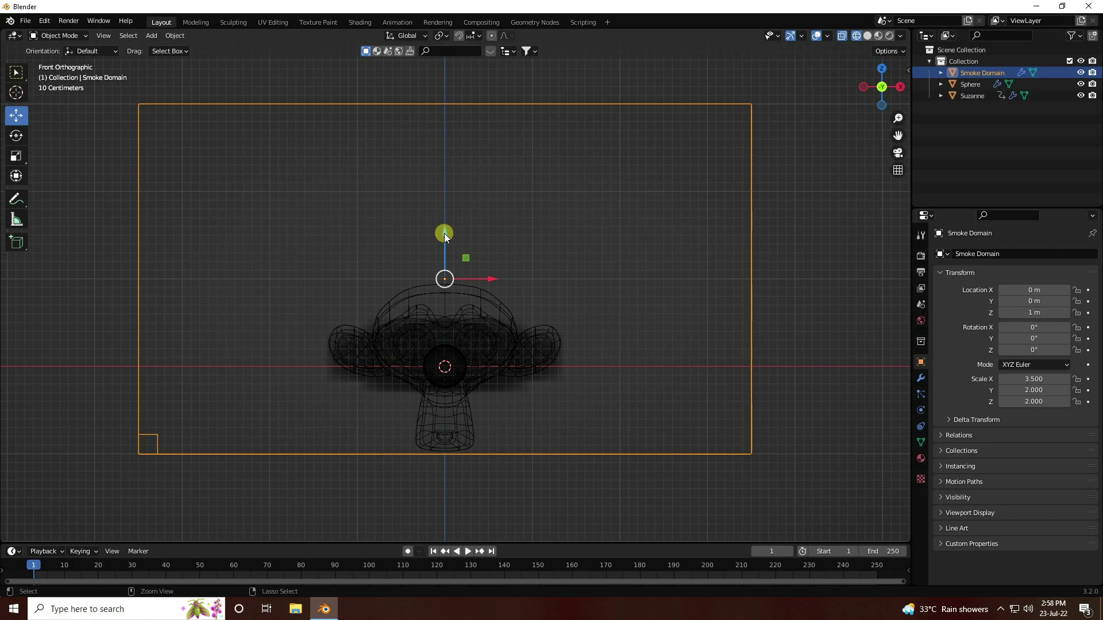
drag(443, 233, 442, 323)
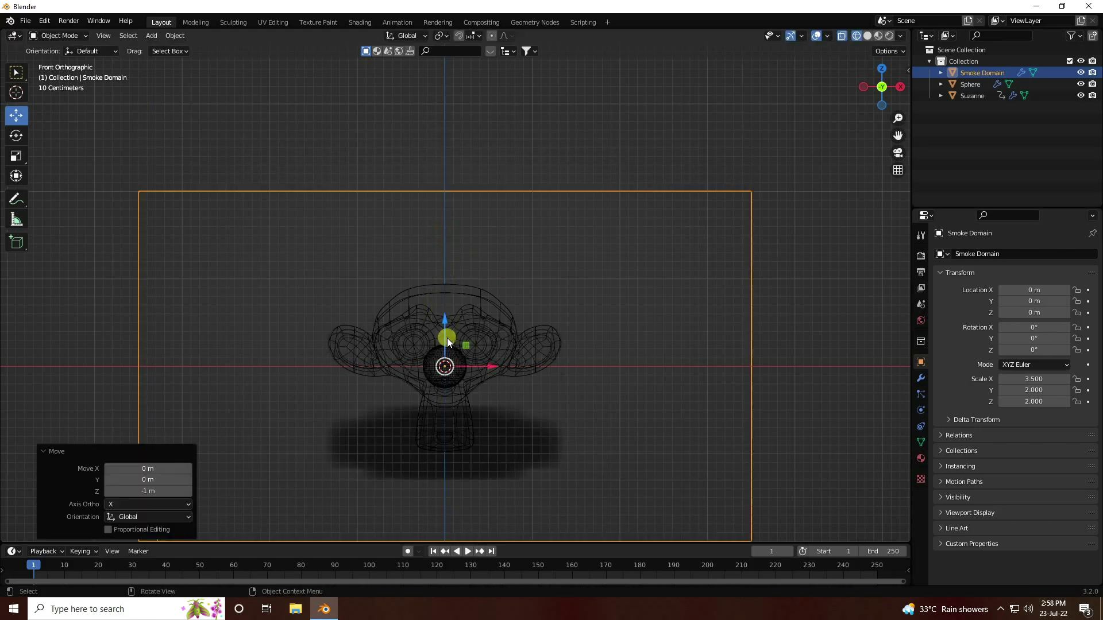
- Move the sphere 3 m along the X axis so it sits beside the monkey head inside the domain
click(970, 84)
drag(485, 366, 754, 371)
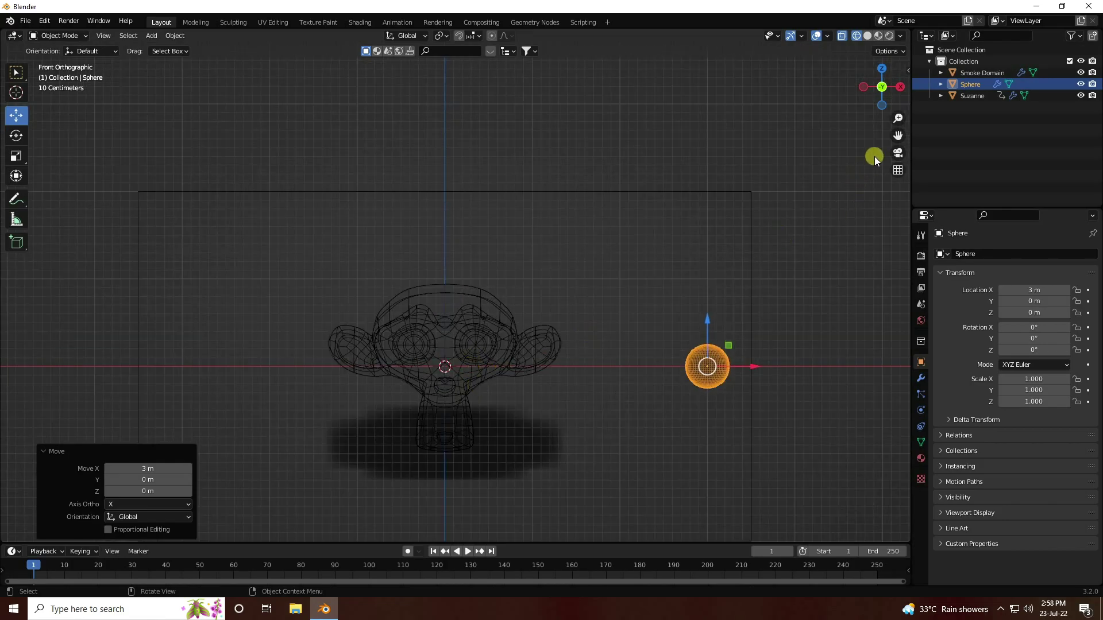
drag(897, 134, 460, 305)
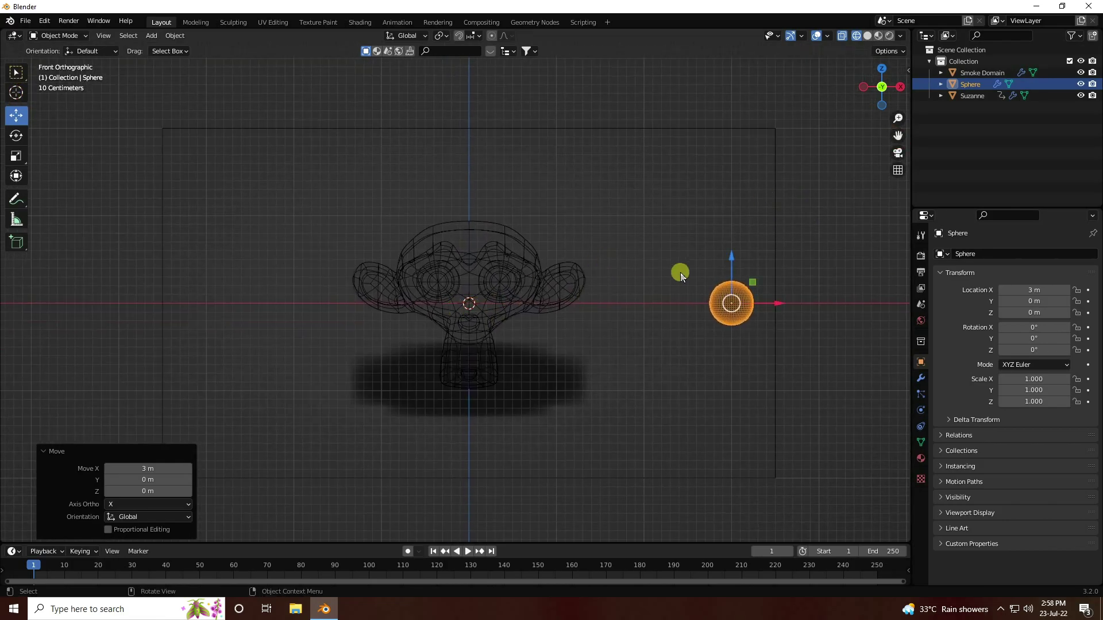
- Set the smoke domain's cache type to All and its cache end frame to 100
click(976, 73)
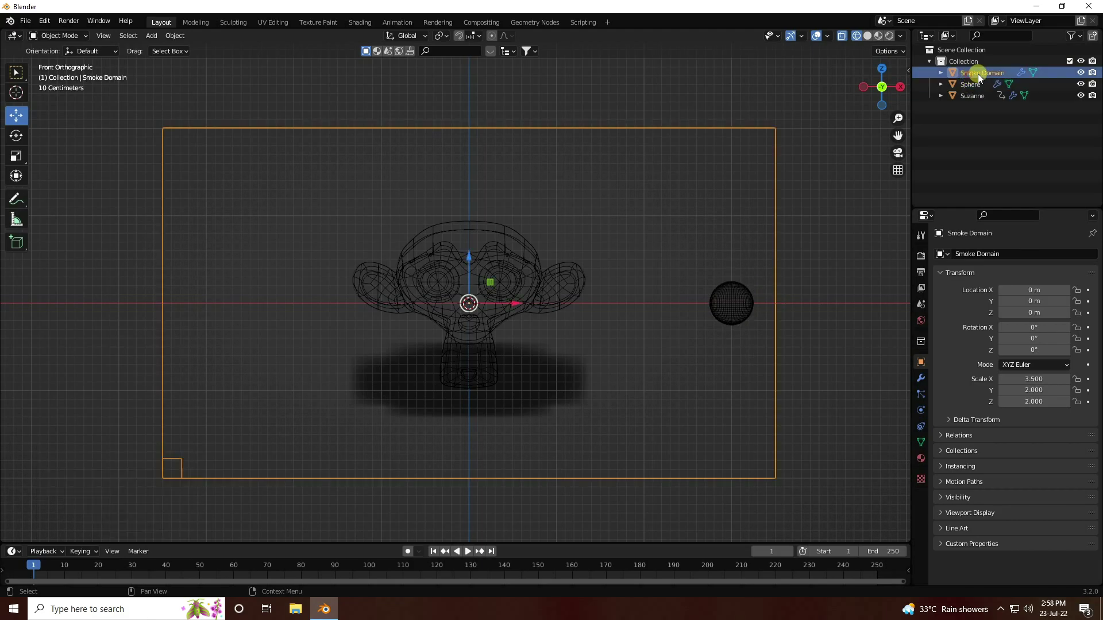
click(920, 395)
scroll(960, 417, down, 12)
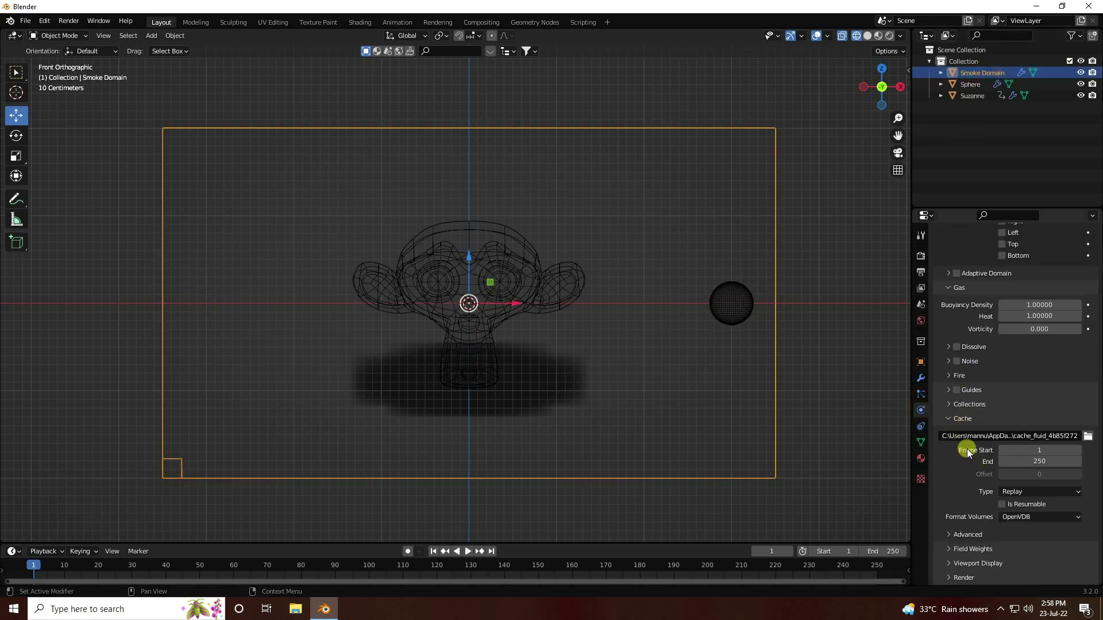
click(1014, 493)
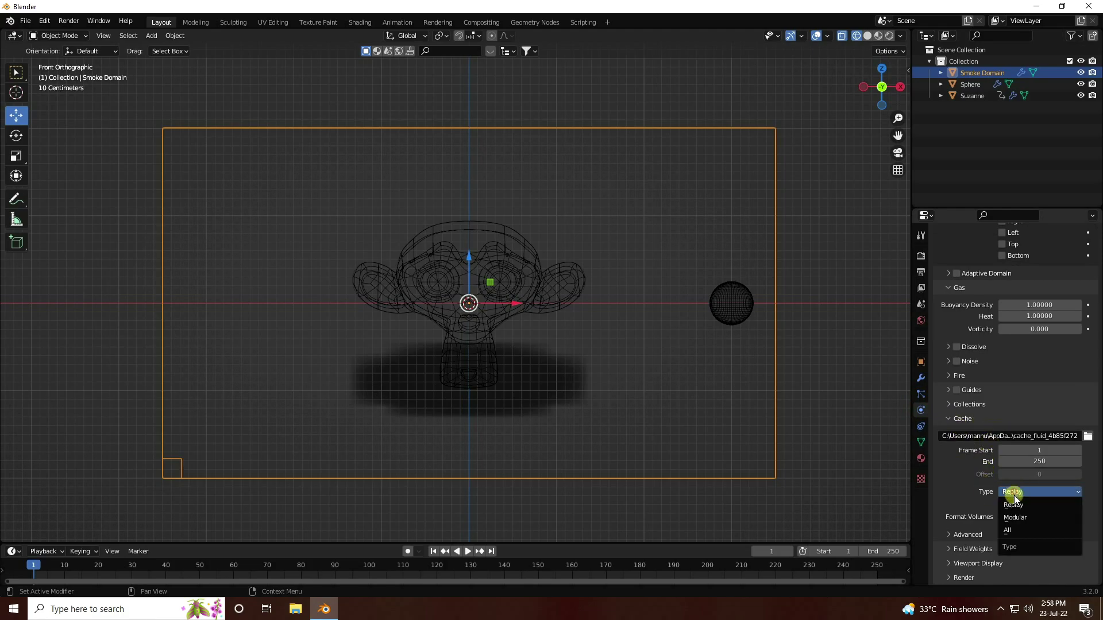
click(1014, 530)
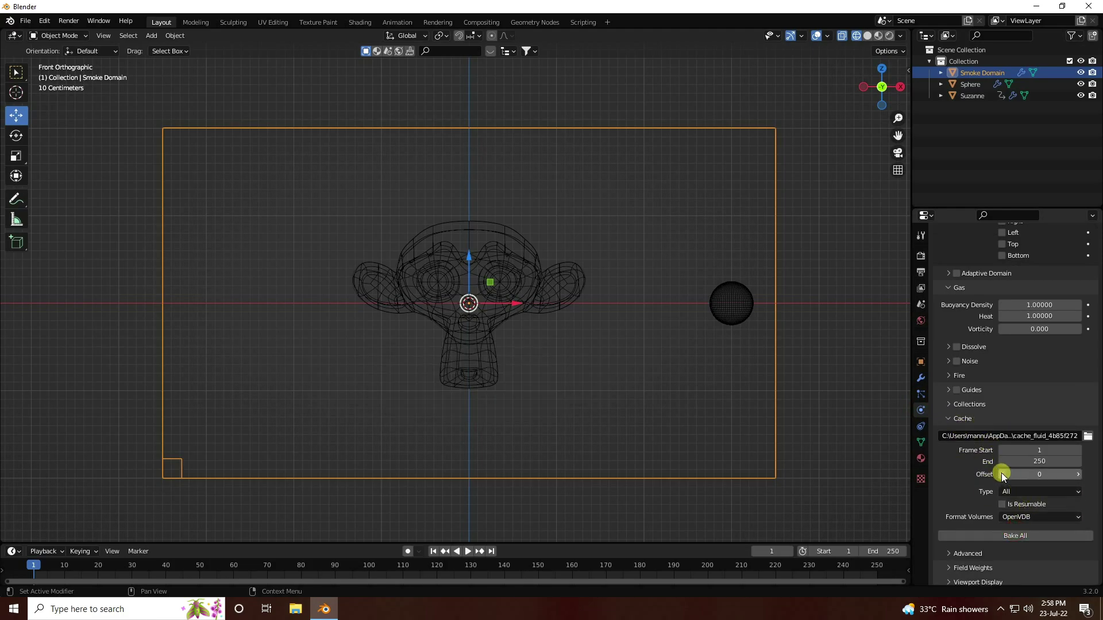
click(1041, 462)
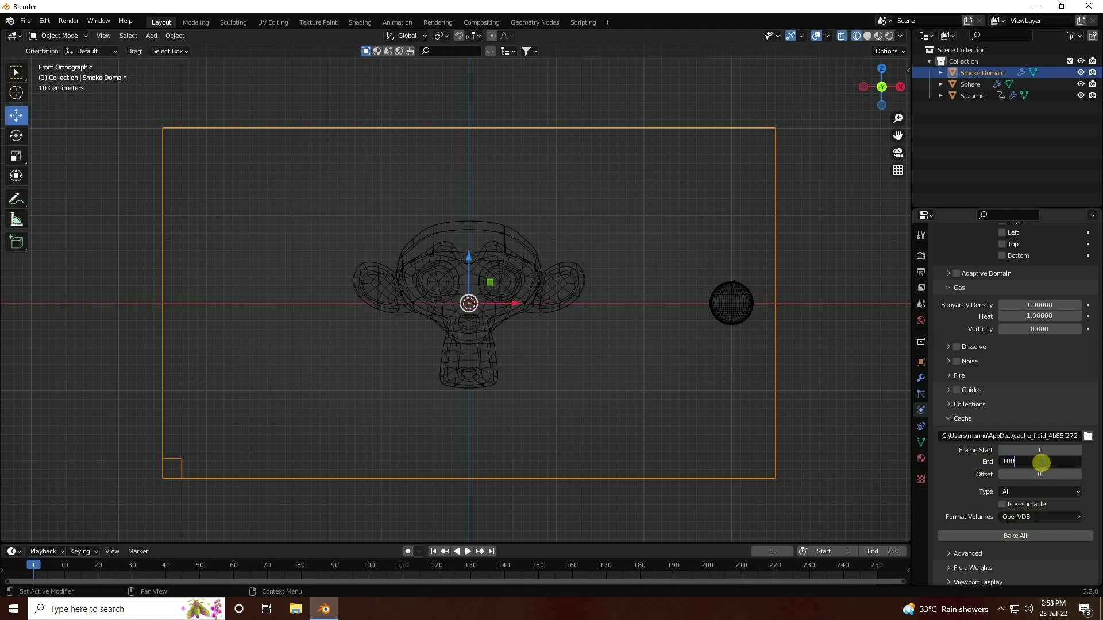
key(Return)
- Set the smoke domain's Resolution Divisions to 128 and enable Adaptive Domain with Add Resolution 4
scroll(964, 479, up, 15)
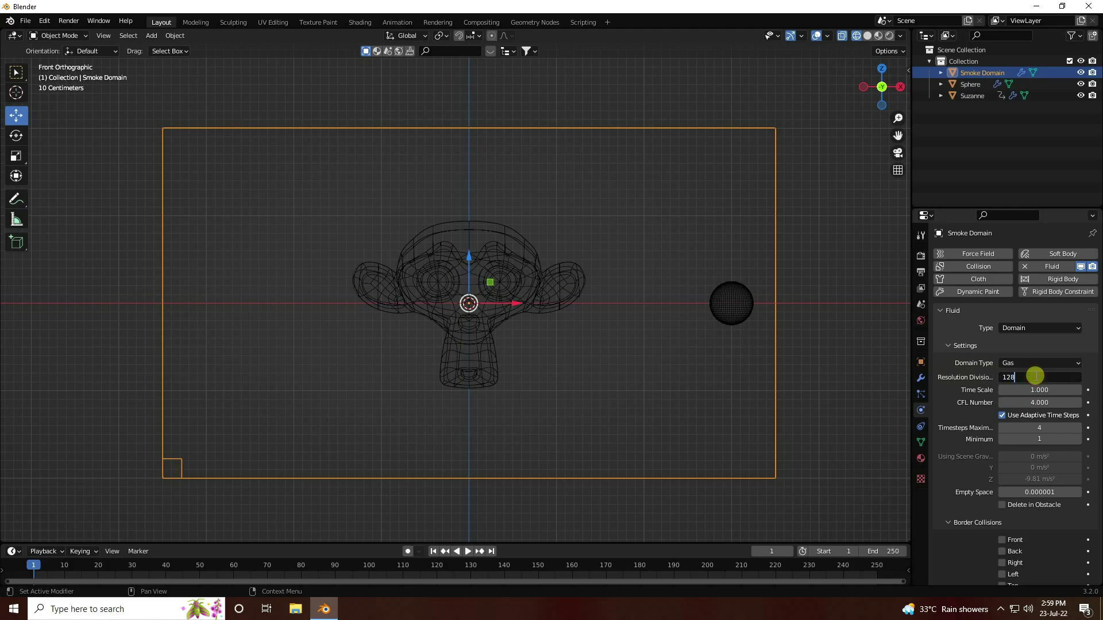
key(Return)
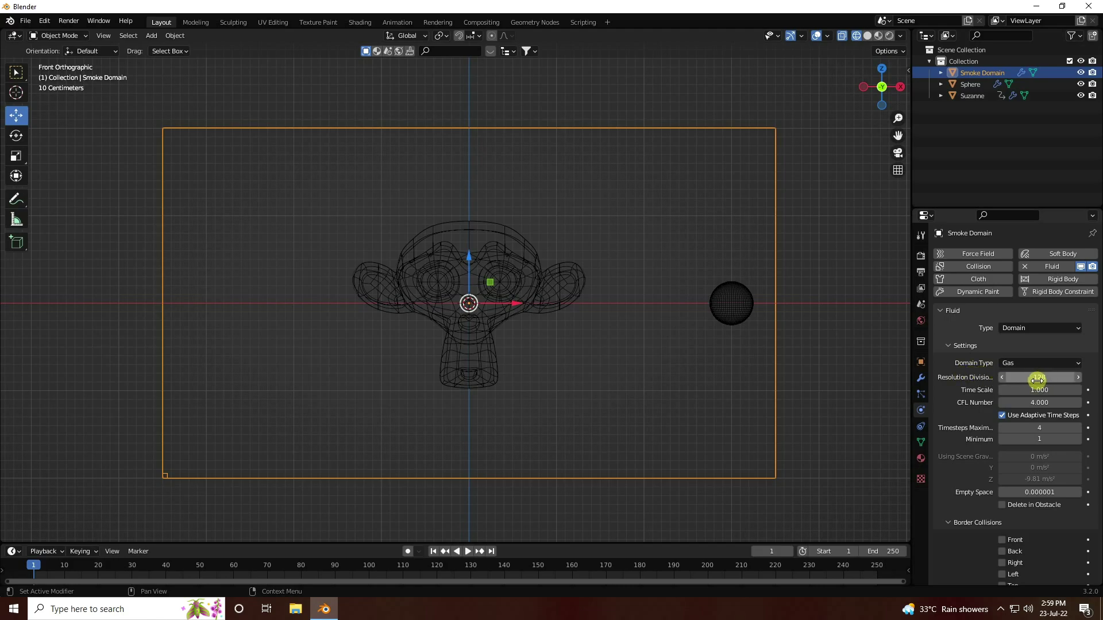
scroll(961, 414, down, 8)
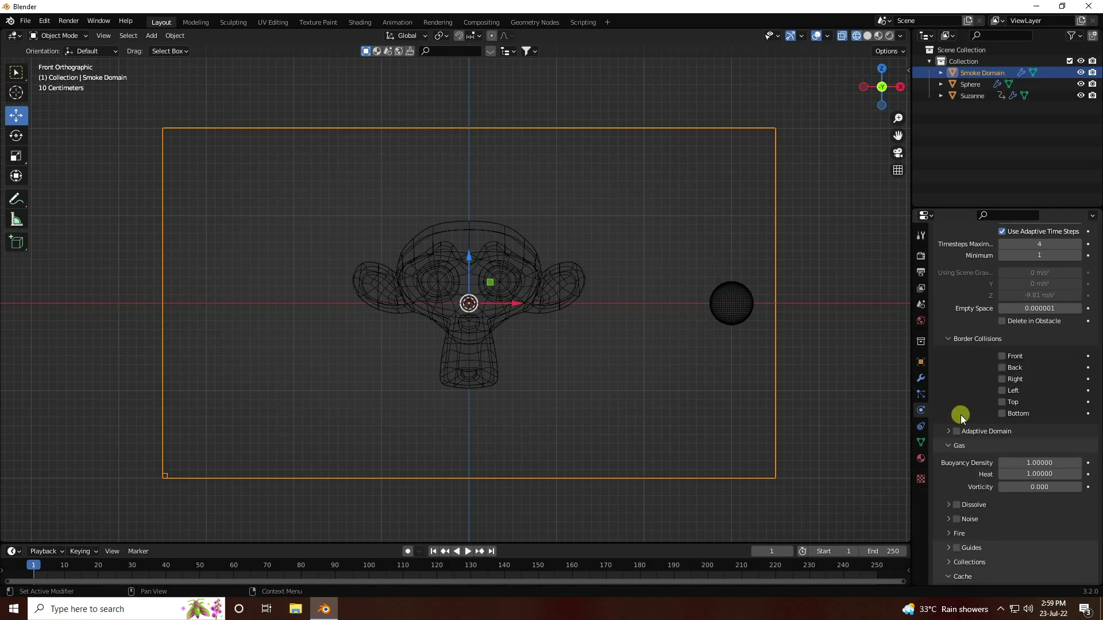
scroll(964, 395, down, 3)
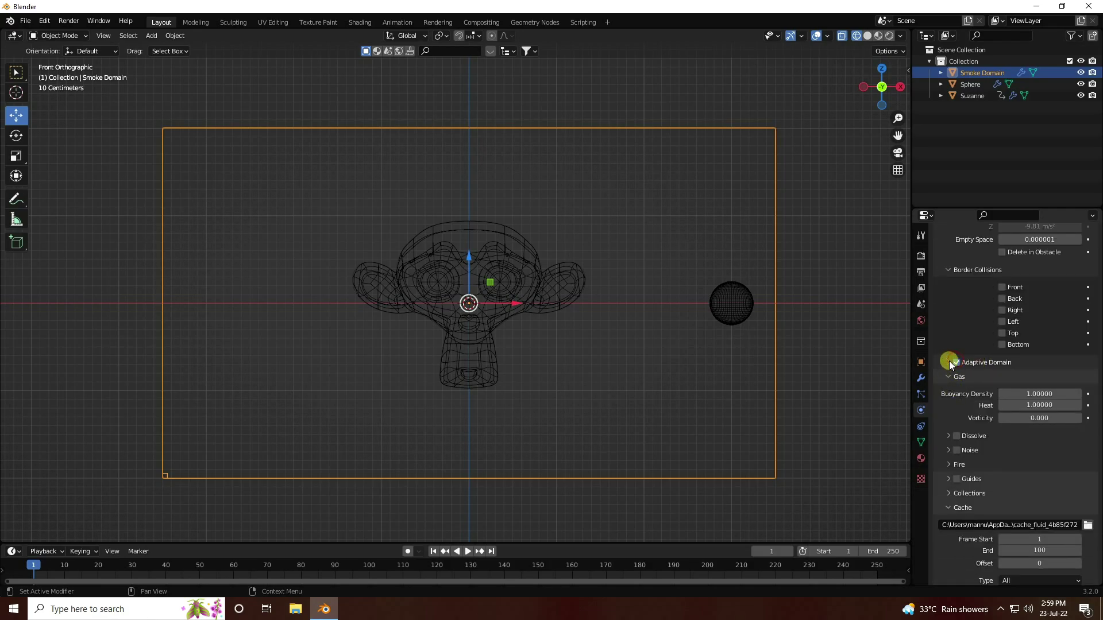
click(948, 362)
click(1077, 380)
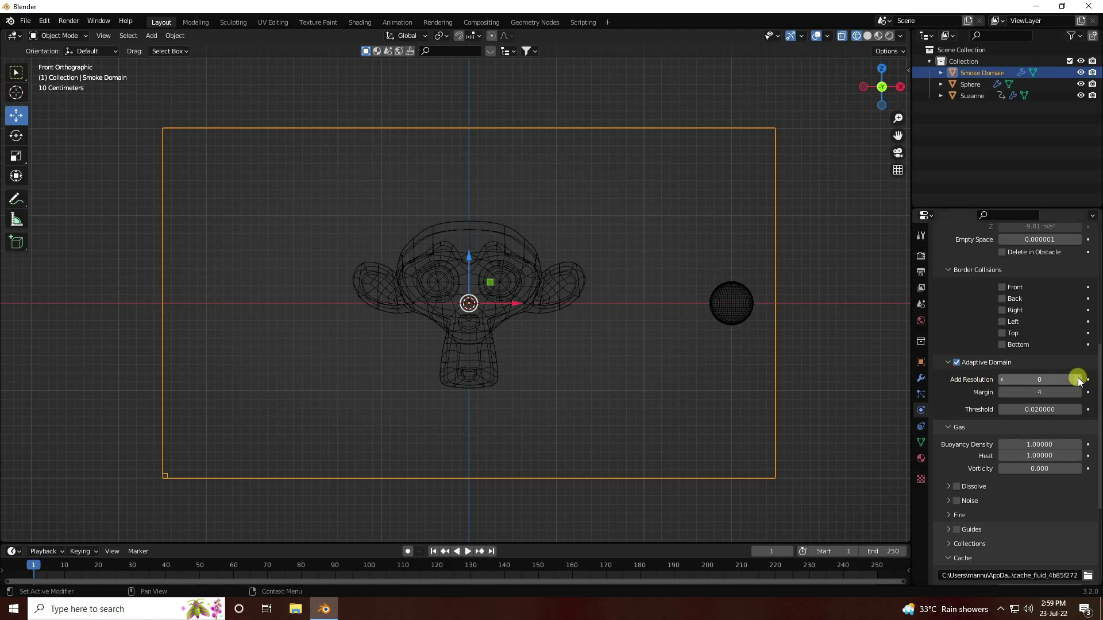
click(1077, 379)
click(1077, 380)
click(1077, 380)
- Set the smoke domain's gas Buoyancy Density to 0
click(1011, 444)
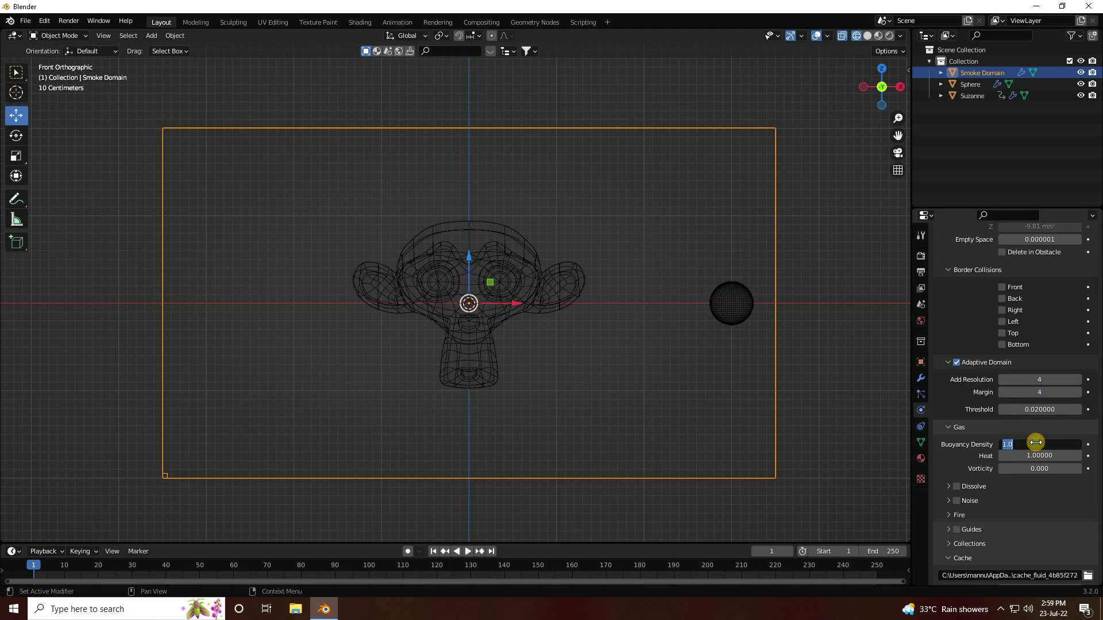
key(Return)
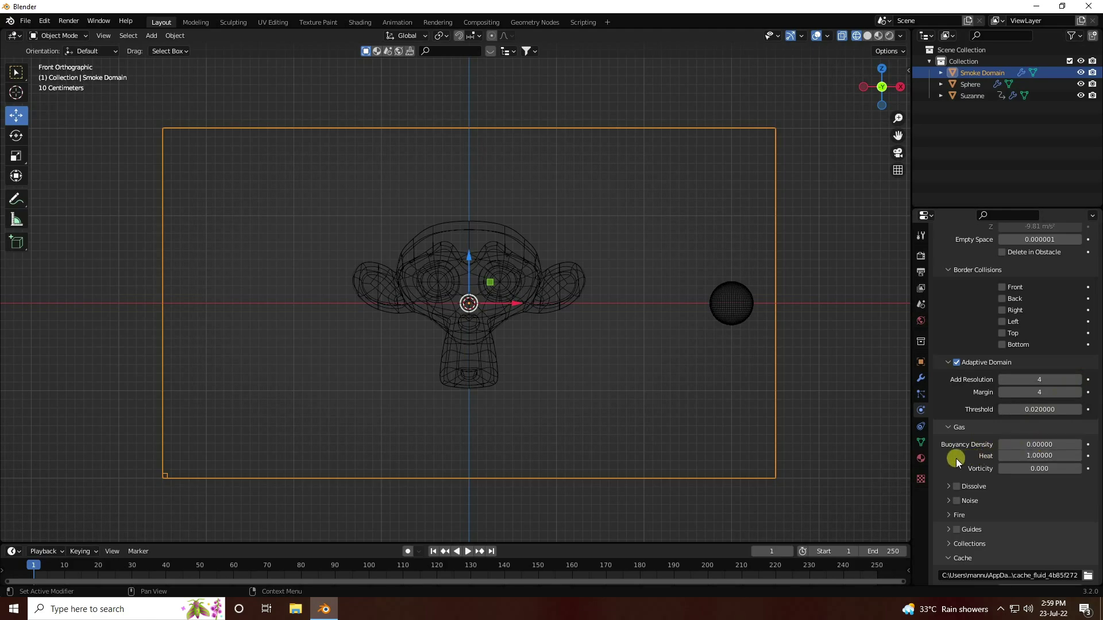
scroll(956, 458, down, 7)
scroll(956, 458, up, 8)
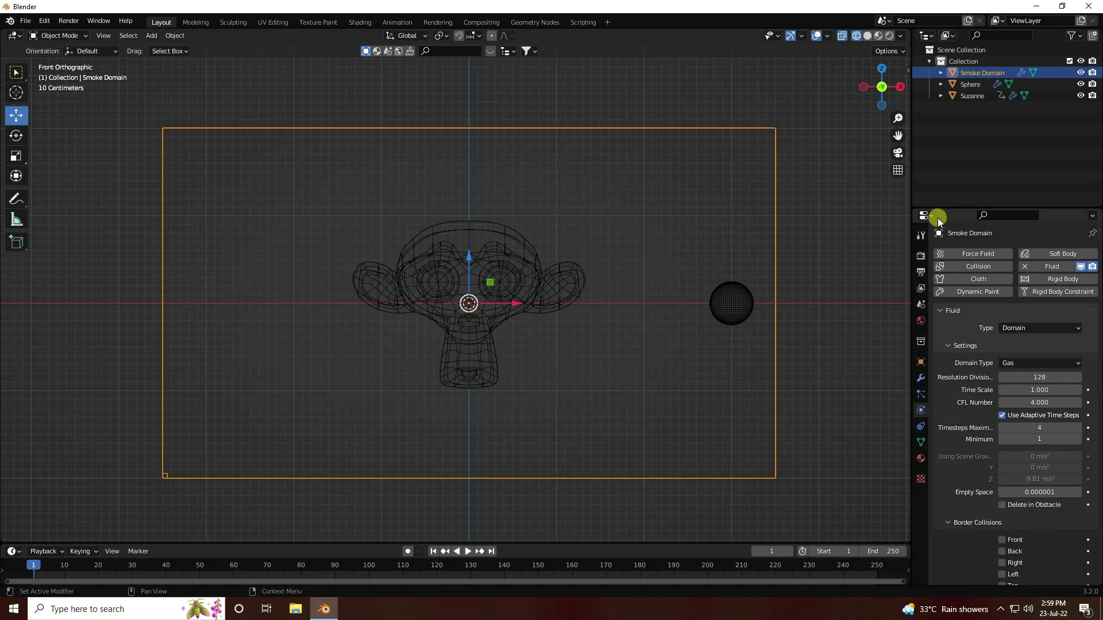
- Add a Turbulence force field at the scene origin and set its strength to 0.3
click(151, 35)
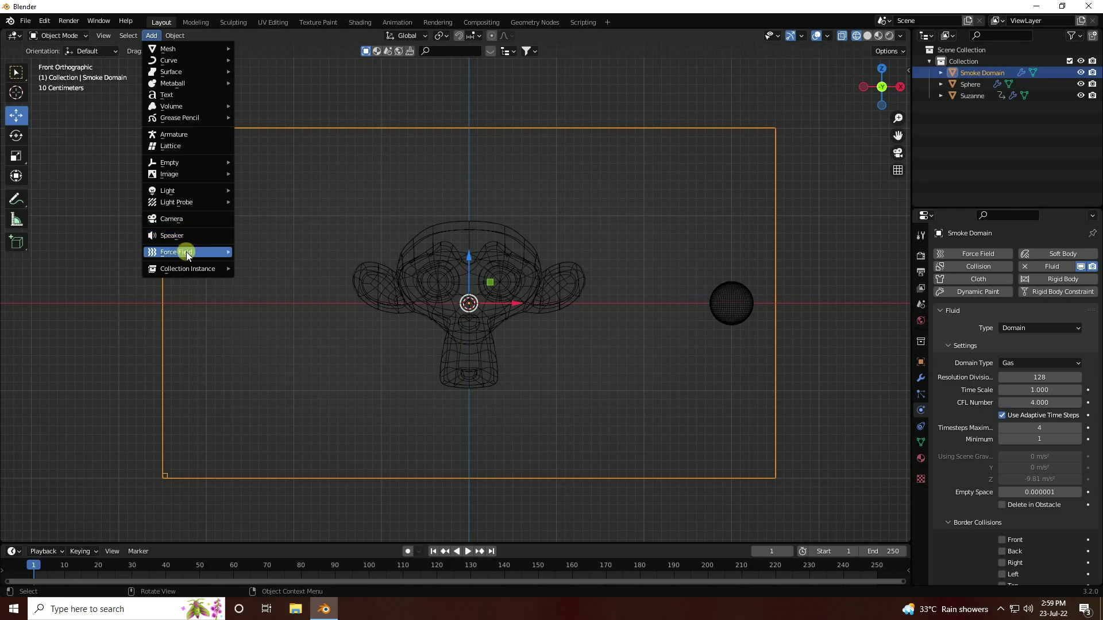
mouse_move(174, 252)
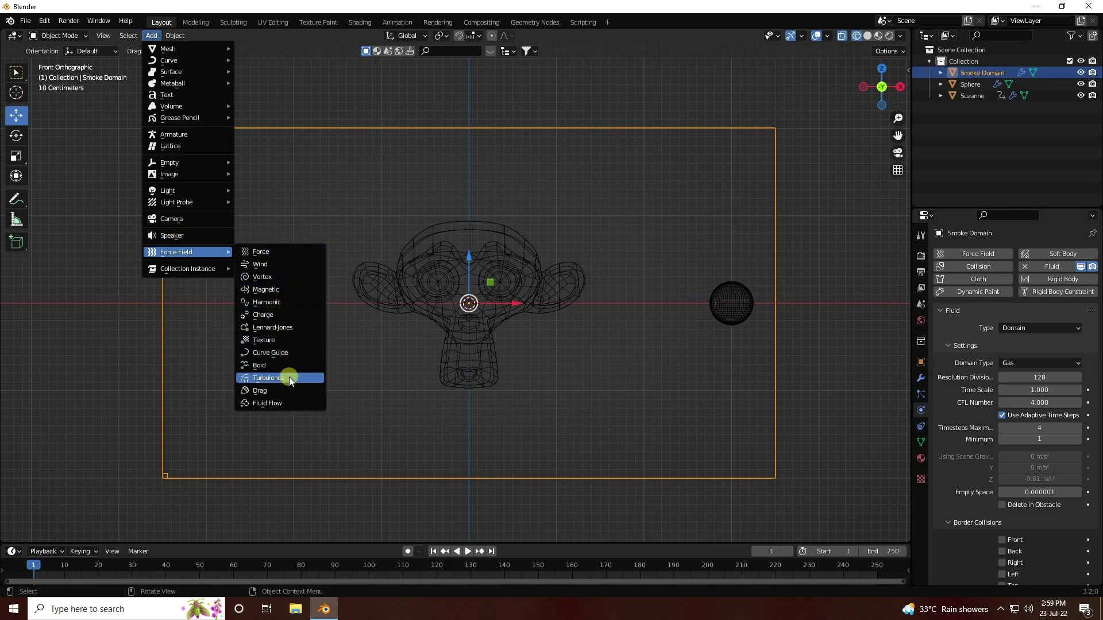
click(269, 376)
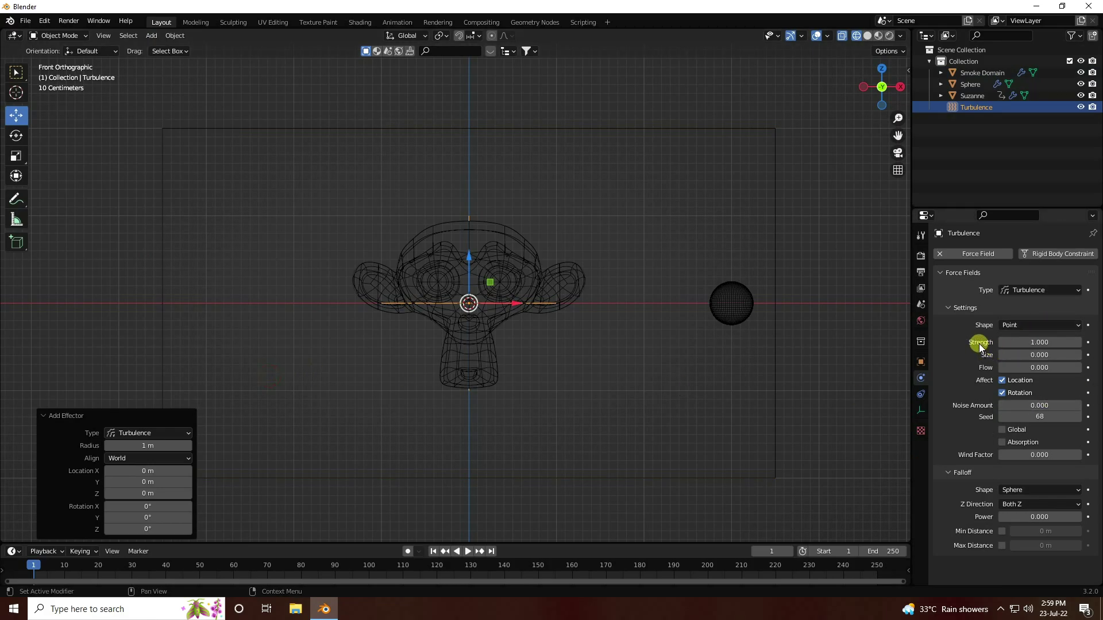
click(1025, 344)
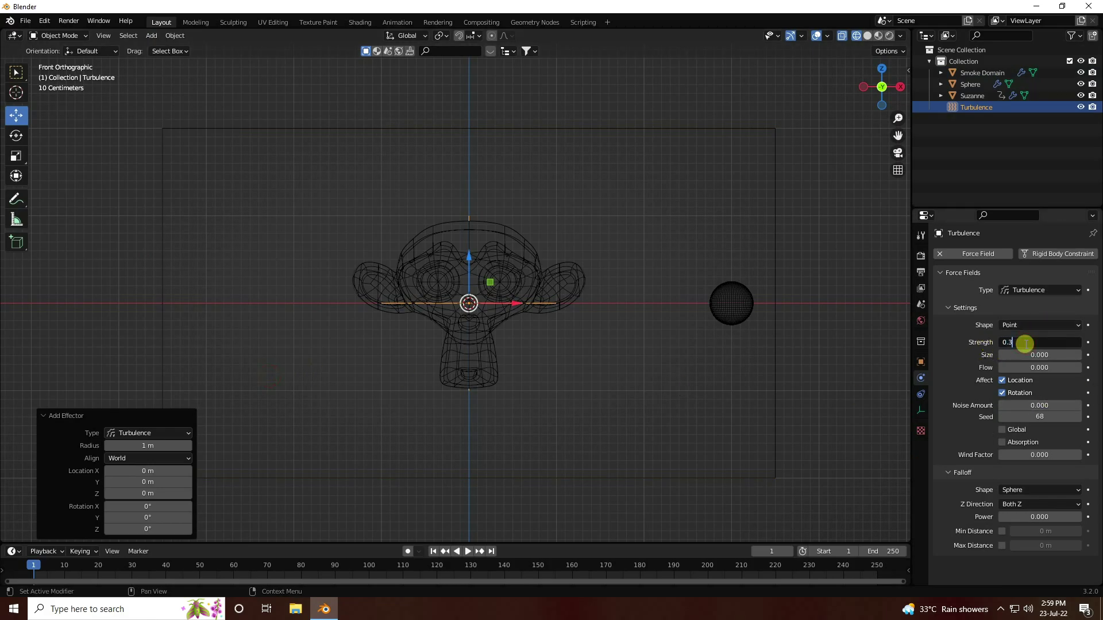
key(Return)
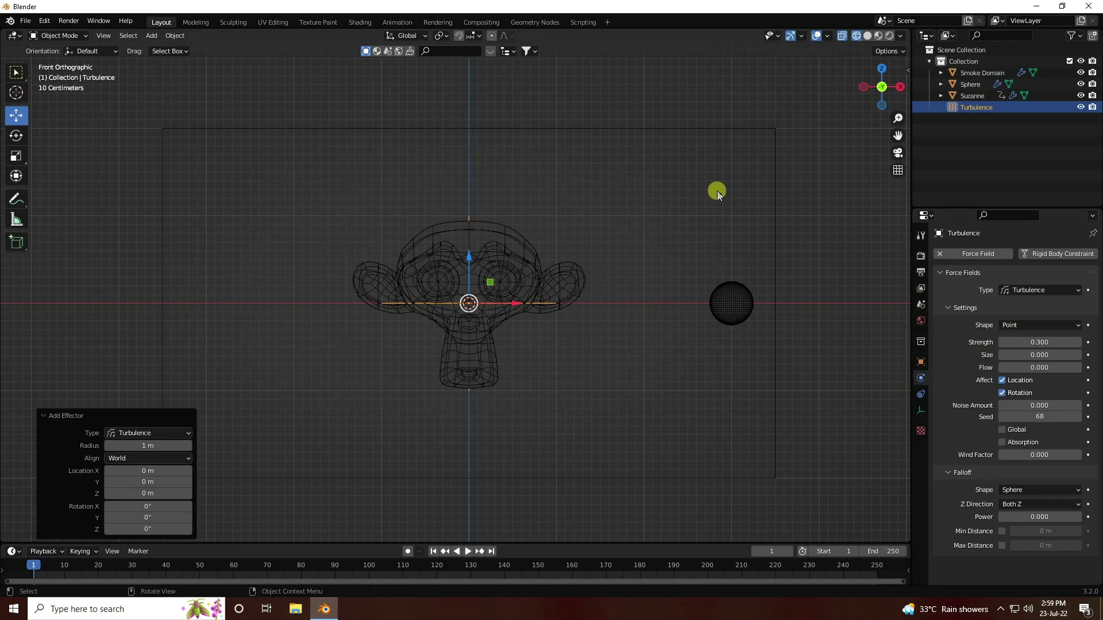
- Set the sphere's smoke flow to 10 Sampling Substeps and an Initial Temperature of 0
click(970, 85)
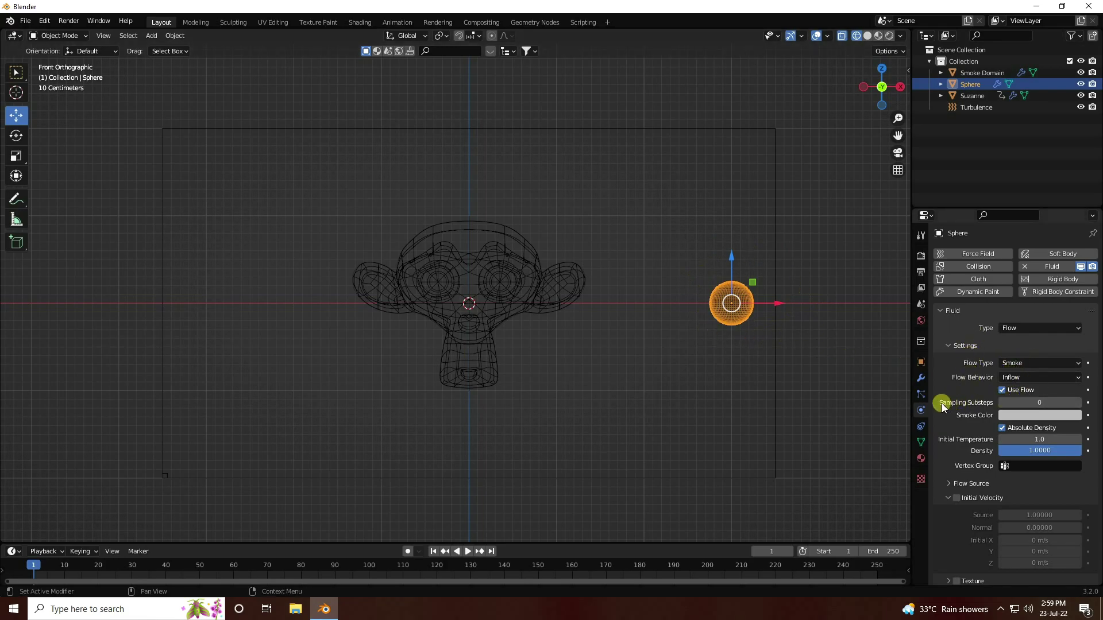
click(1028, 401)
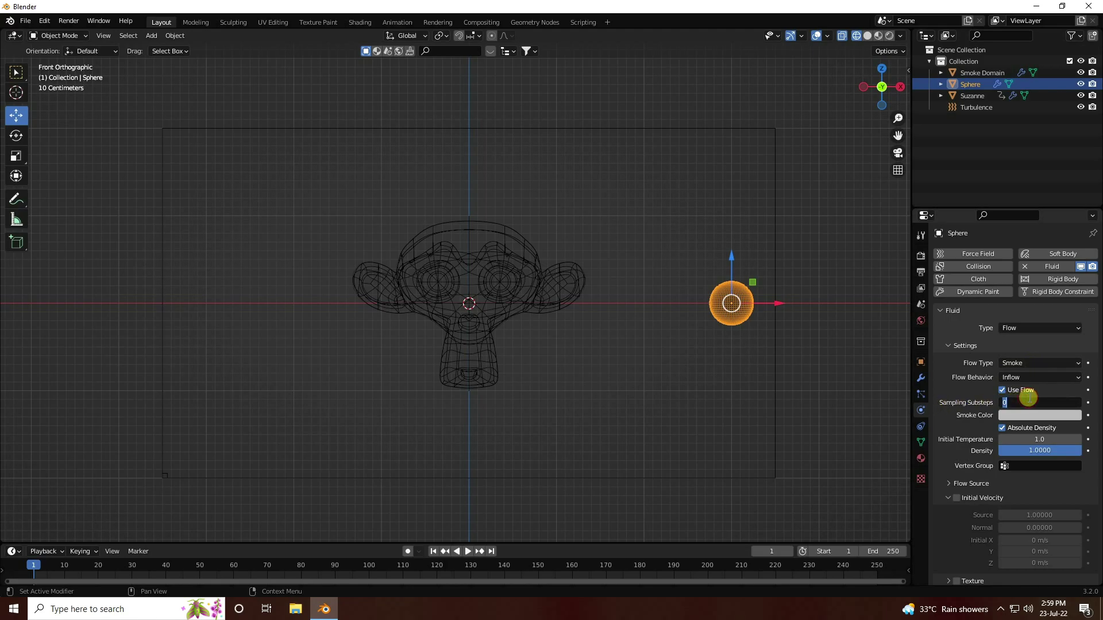
key(Return)
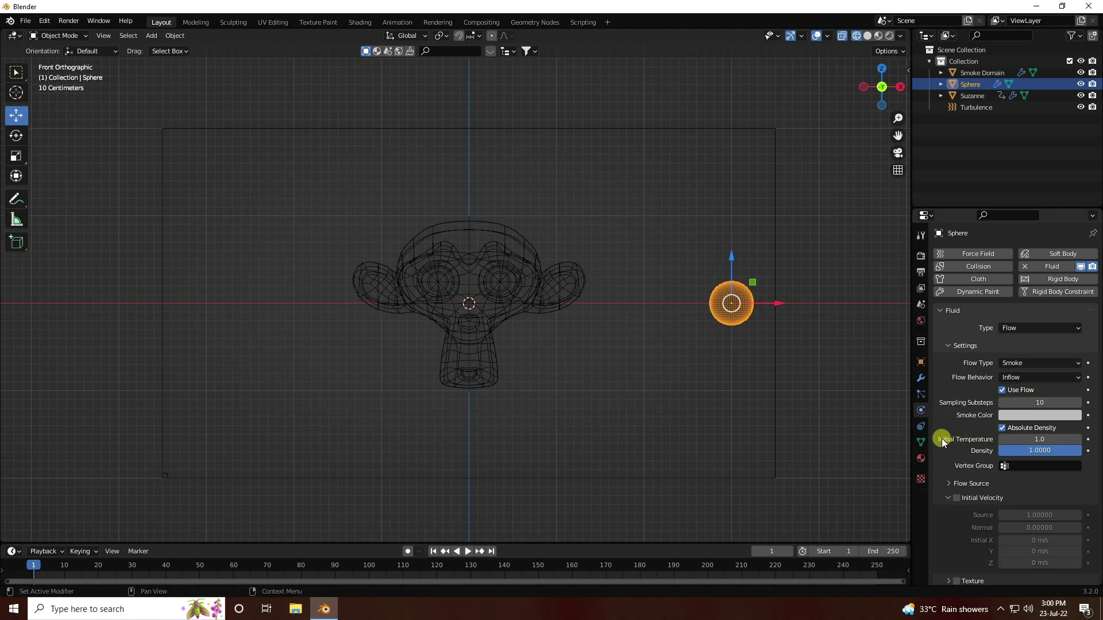
click(1032, 440)
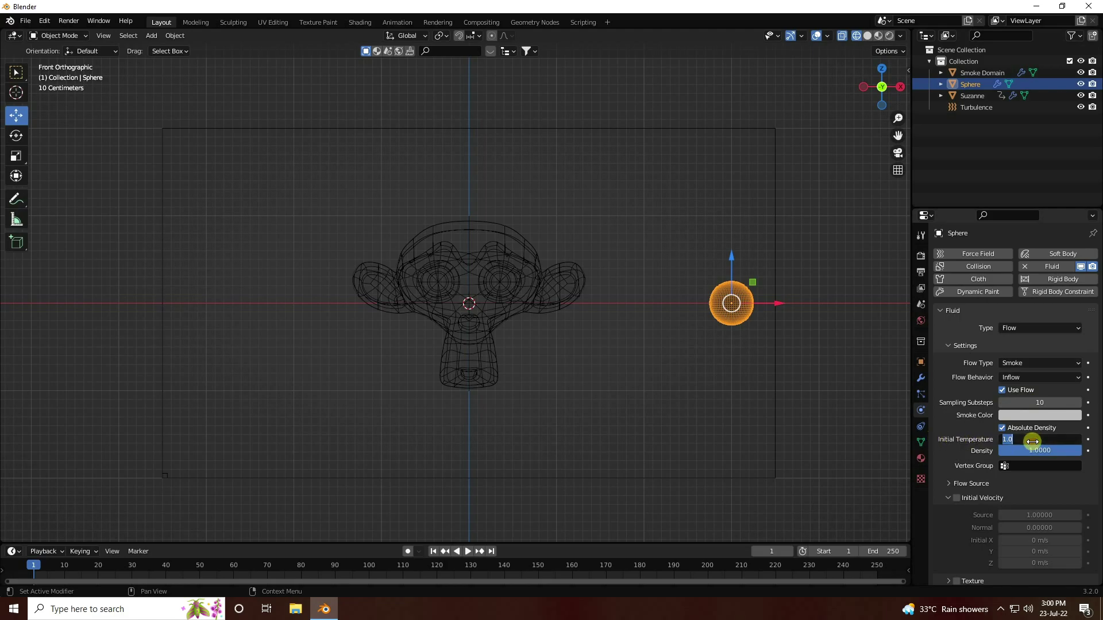
key(Return)
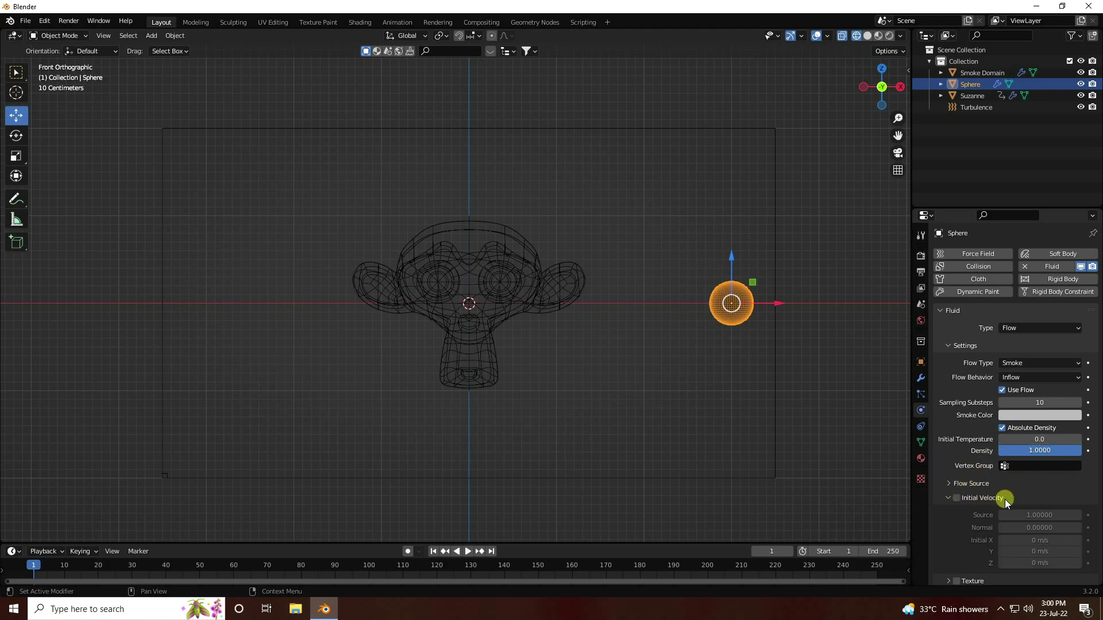
- Enable Initial Velocity for the sphere's smoke flow and set Initial X to -4 m/s
click(956, 498)
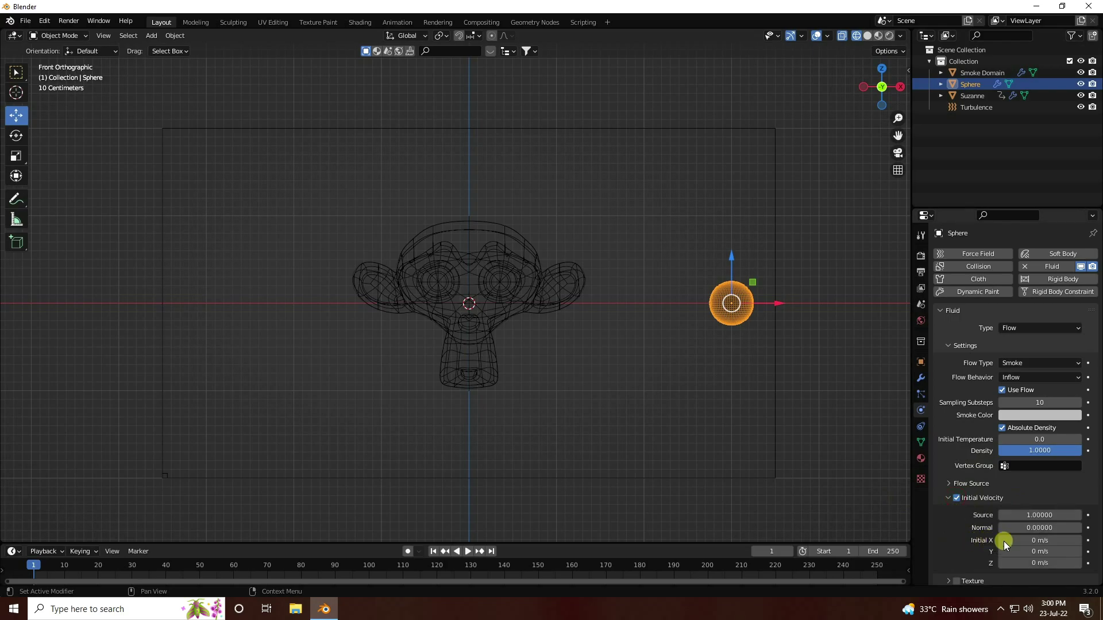
click(1037, 541)
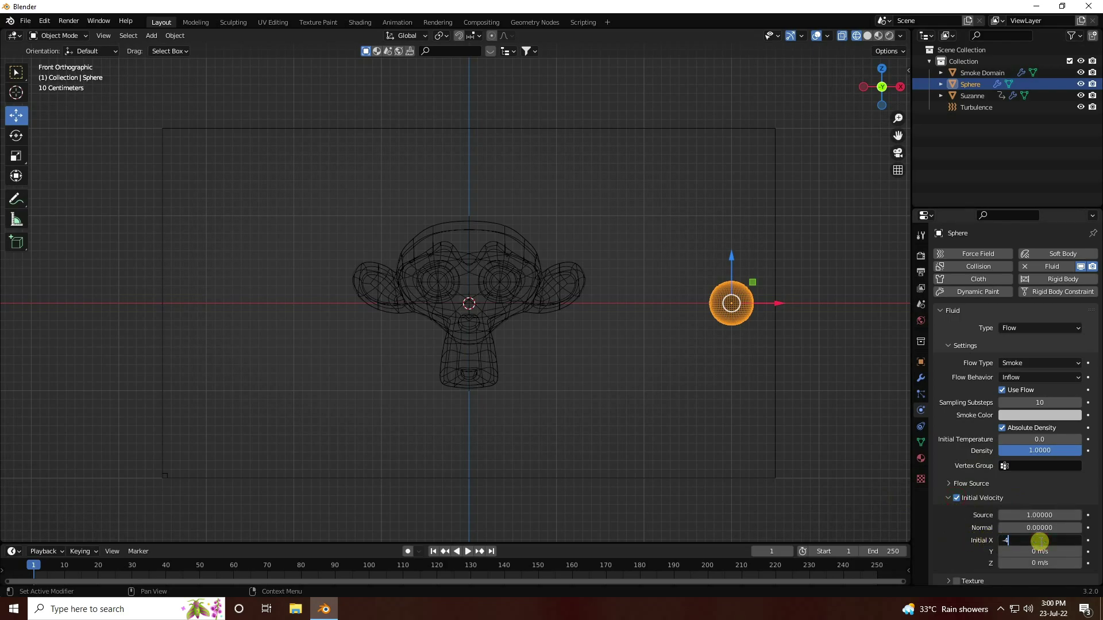
text(-4)
key(Return)
scroll(955, 529, down, 1)
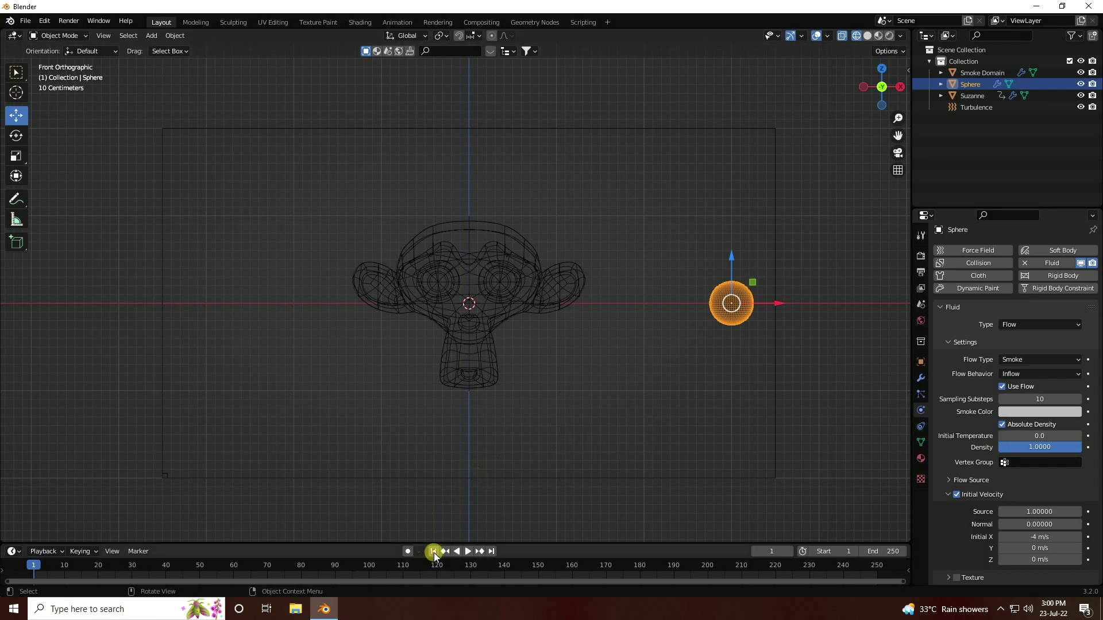
- Set the sphere's smoke color to pink with HSV hue 0.9, saturation 1 and value 1, and keyframe it at frame 1
click(1043, 412)
mouse_move(1050, 324)
mouse_down()
mouse_move(1034, 316)
mouse_move(1059, 339)
mouse_up()
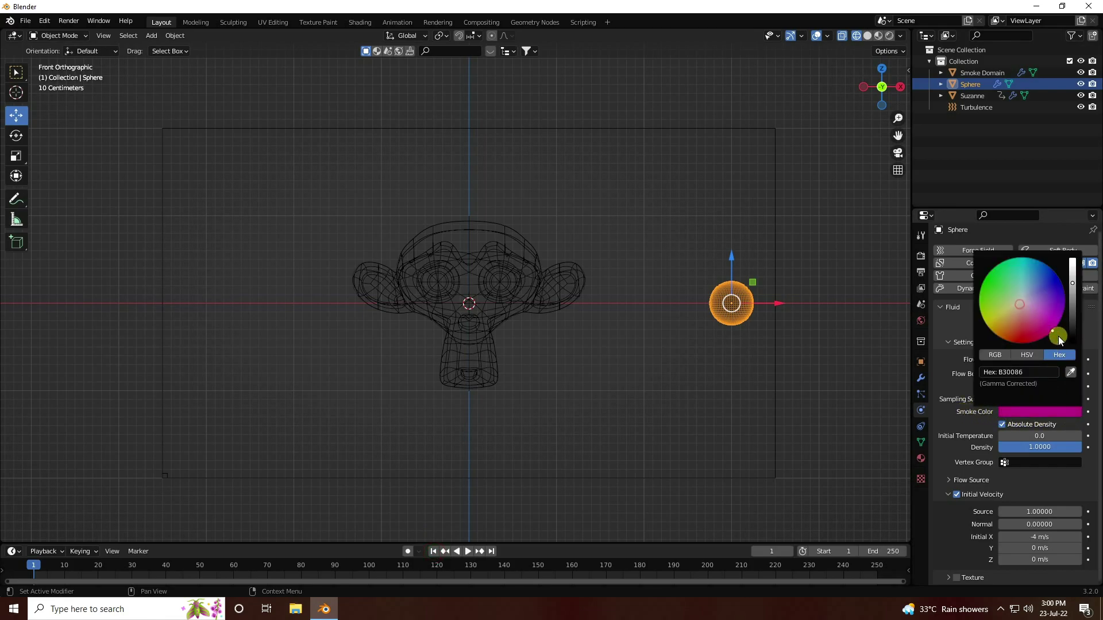
click(1035, 410)
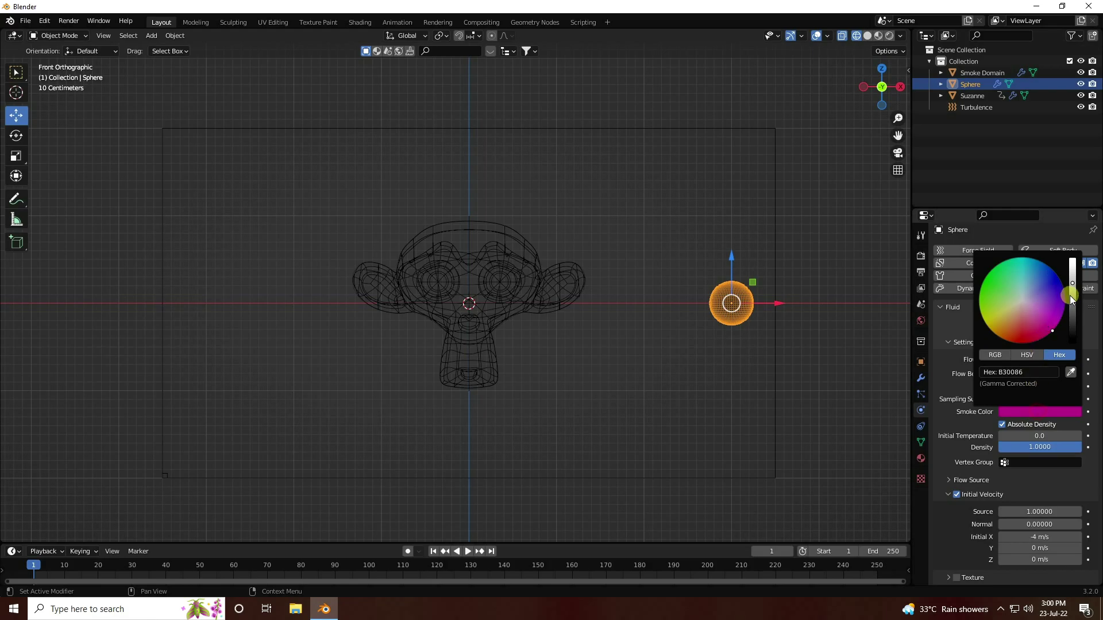
drag(1070, 297, 1072, 260)
click(1034, 354)
click(1043, 373)
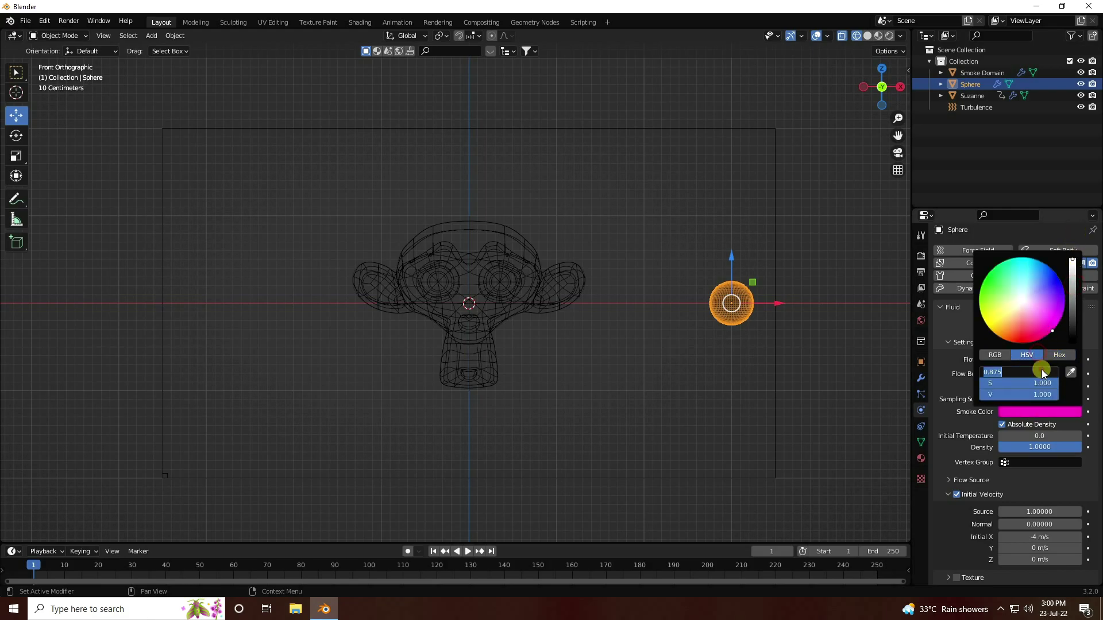
text(0.9)
key(Return)
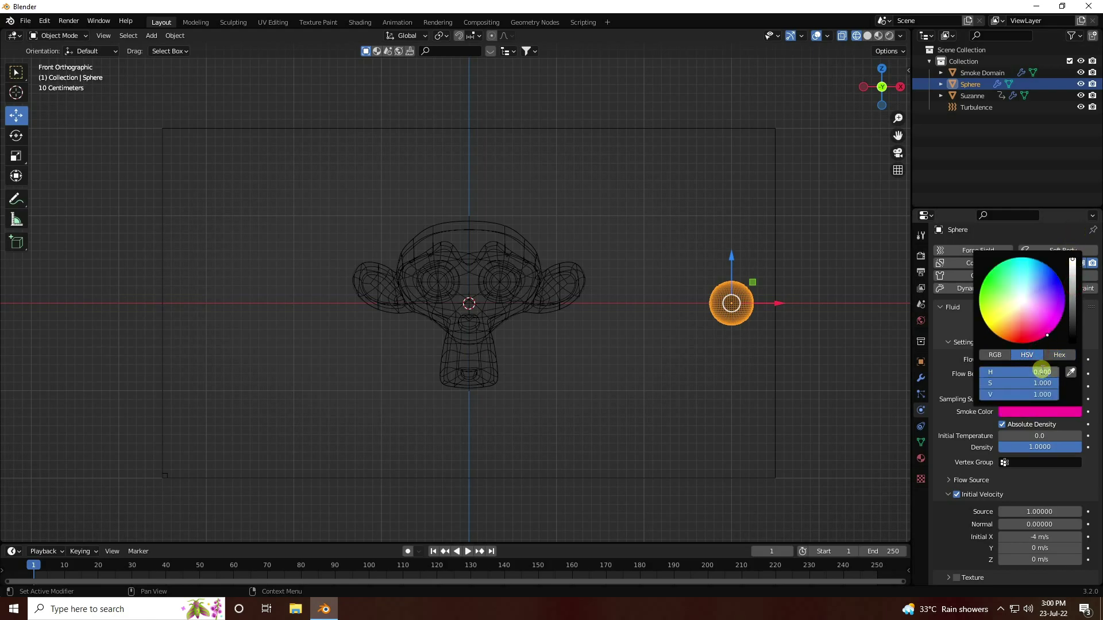
click(949, 389)
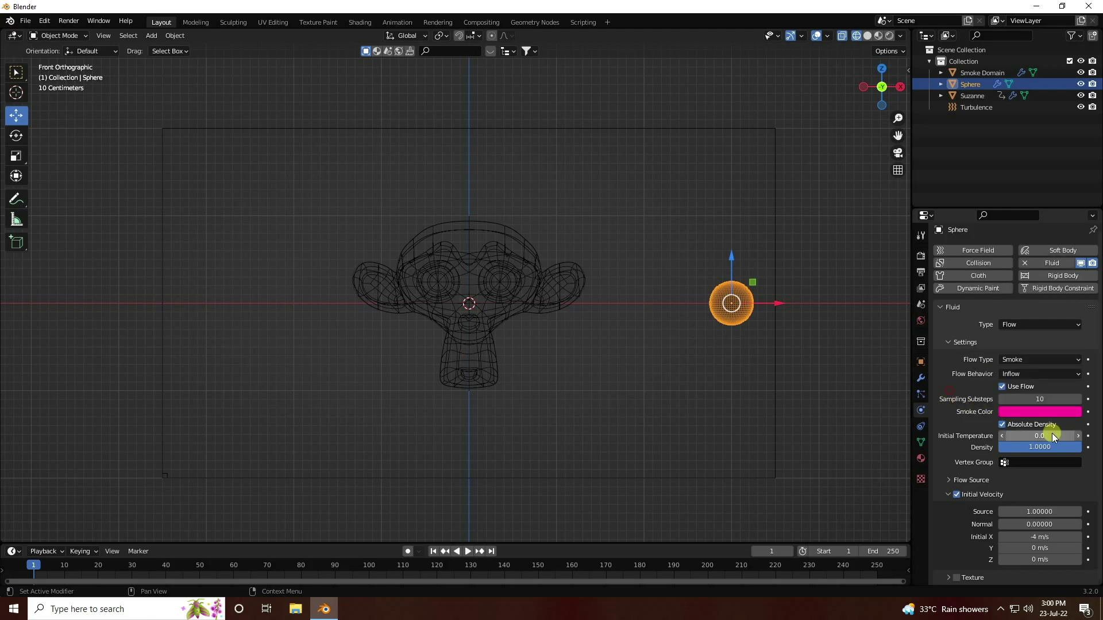
click(1088, 411)
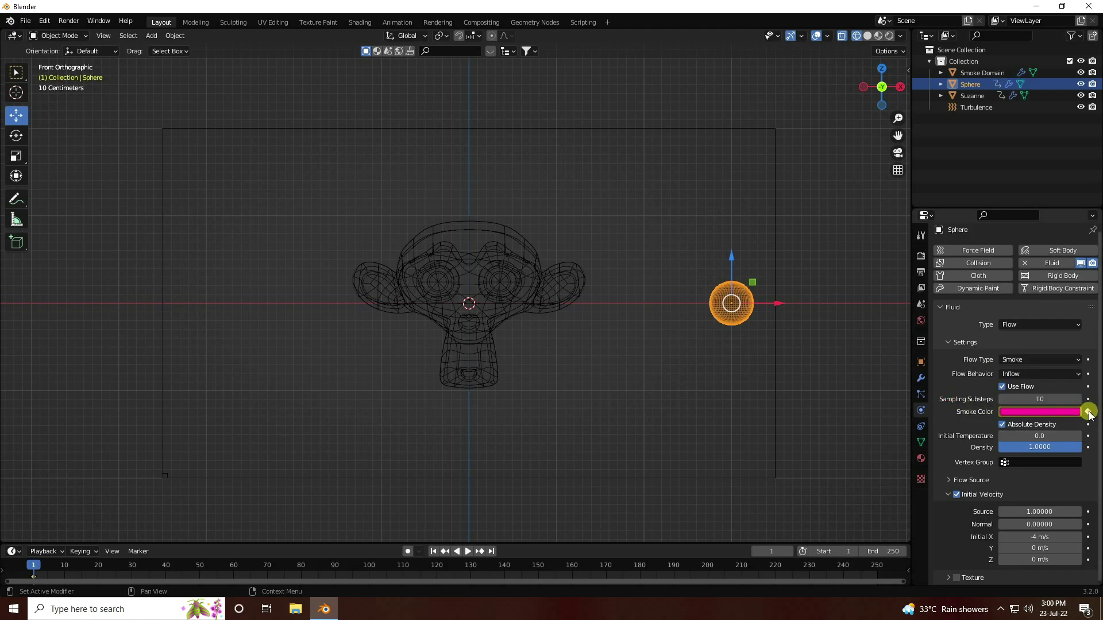
- At frame 30, set the sphere's smoke color to blue with hue 0.6 and keyframe it
click(133, 567)
key(space)
key(space)
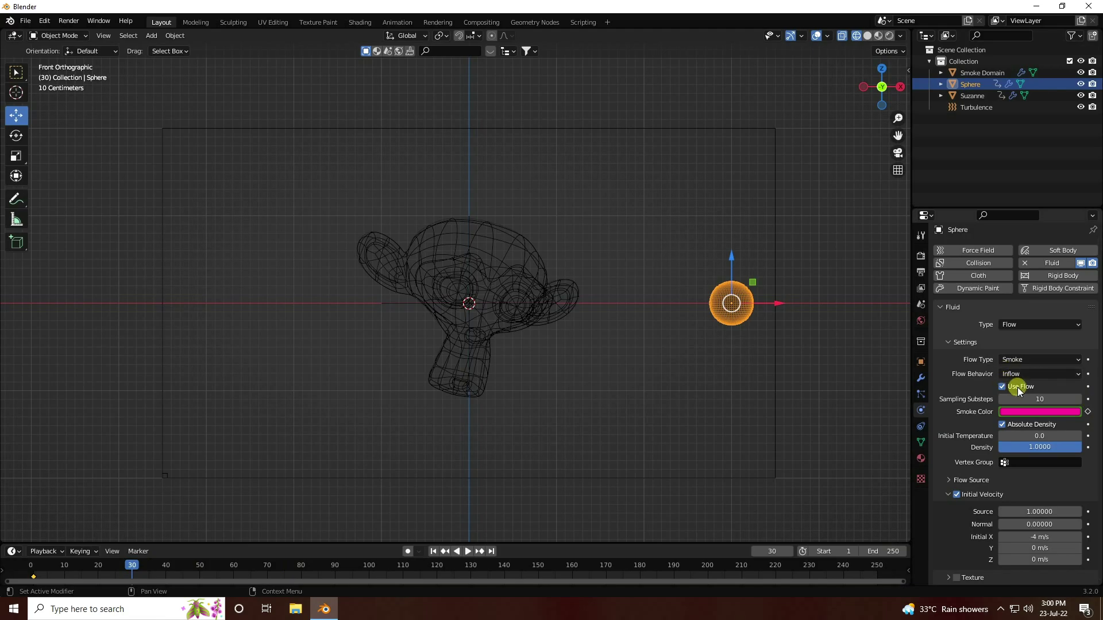
click(1026, 411)
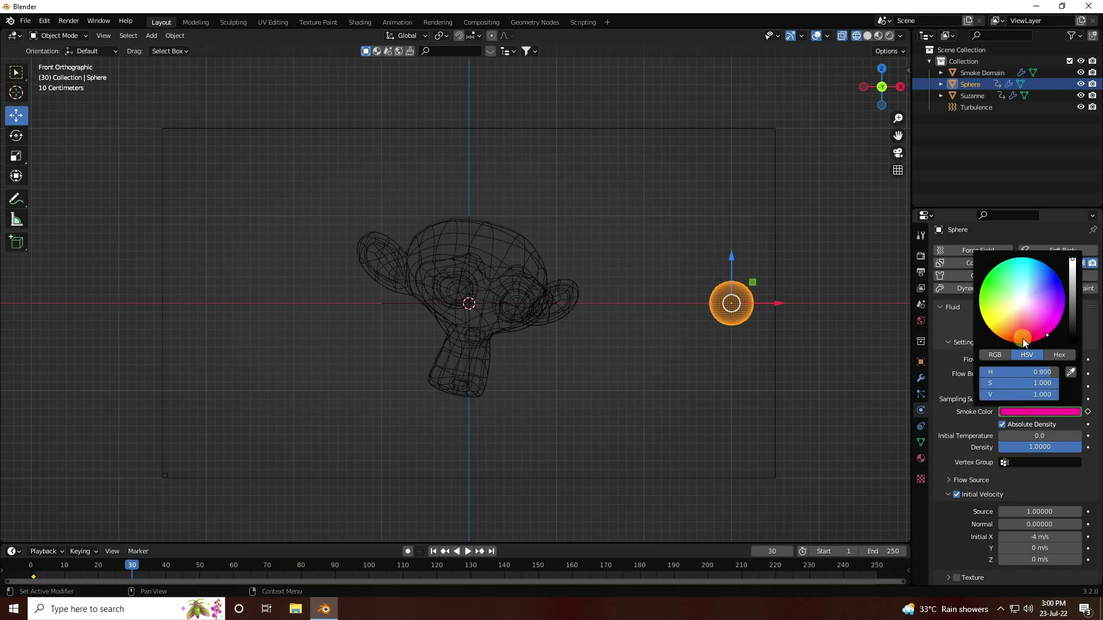
double_click(1036, 374)
text(0.6)
key(Return)
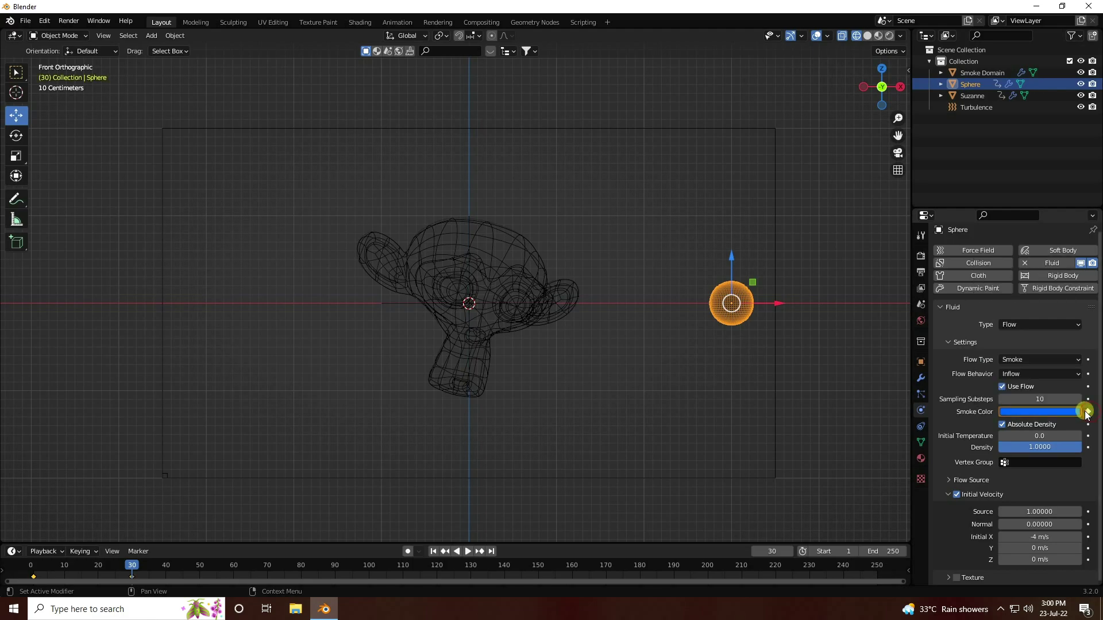
click(1086, 412)
- At frame 60, set the sphere's smoke color to red with hue 0 and keyframe it
drag(428, 563, 235, 568)
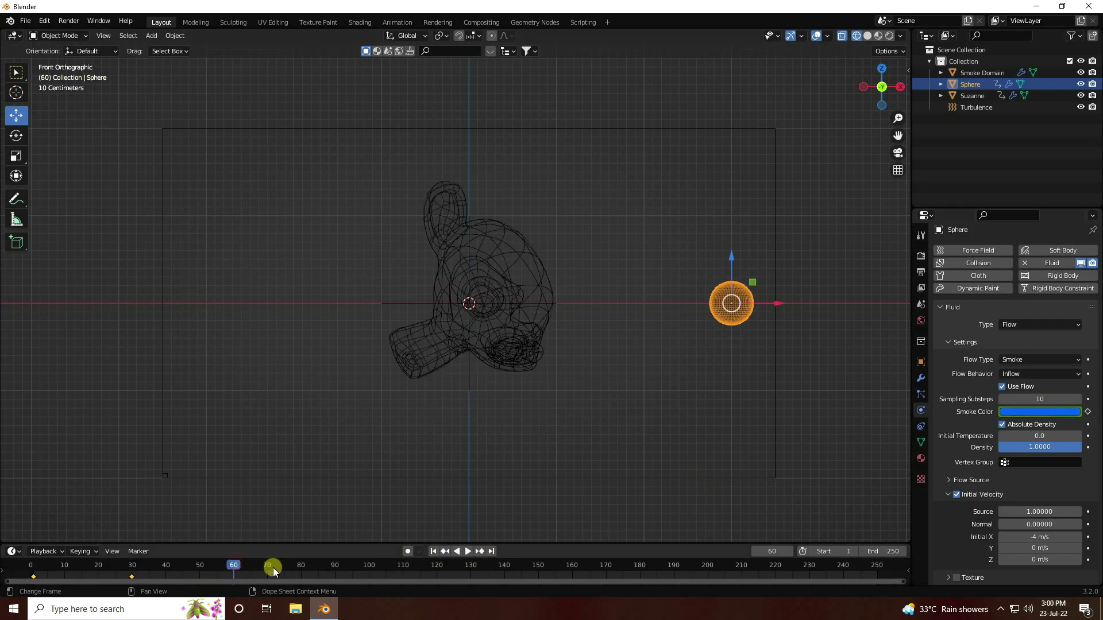
click(1044, 414)
drag(1021, 326, 1027, 360)
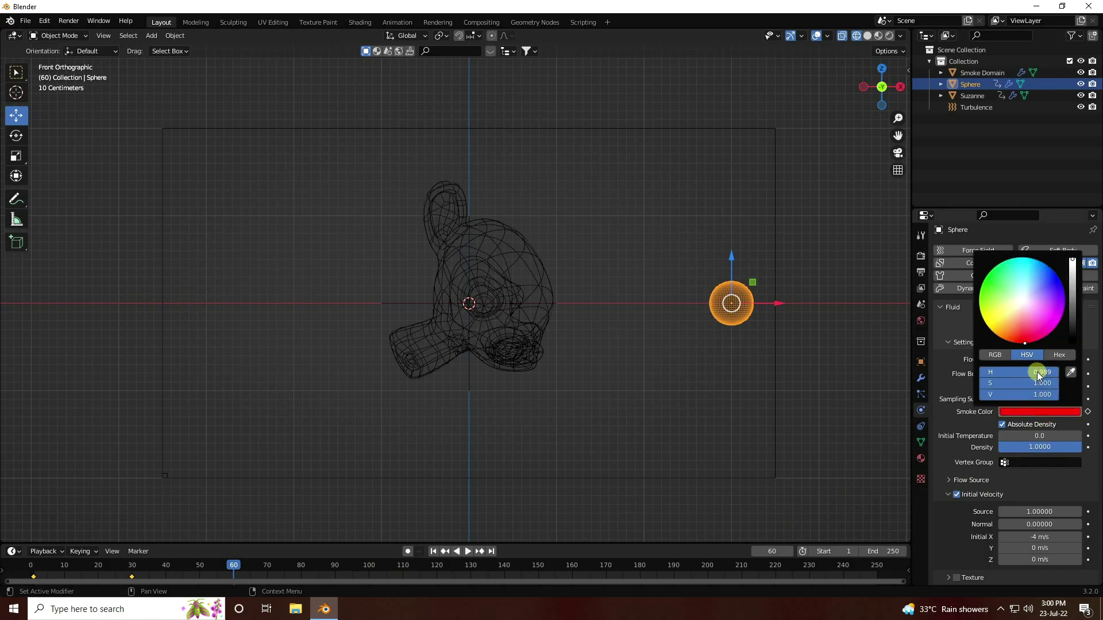
click(1038, 373)
key(Return)
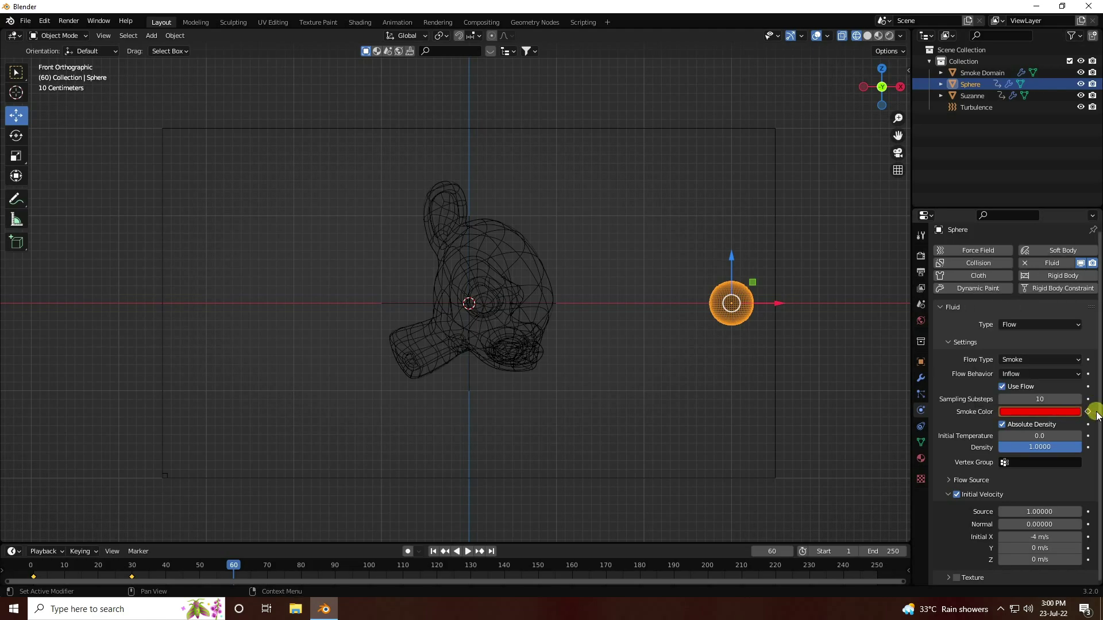
click(1088, 411)
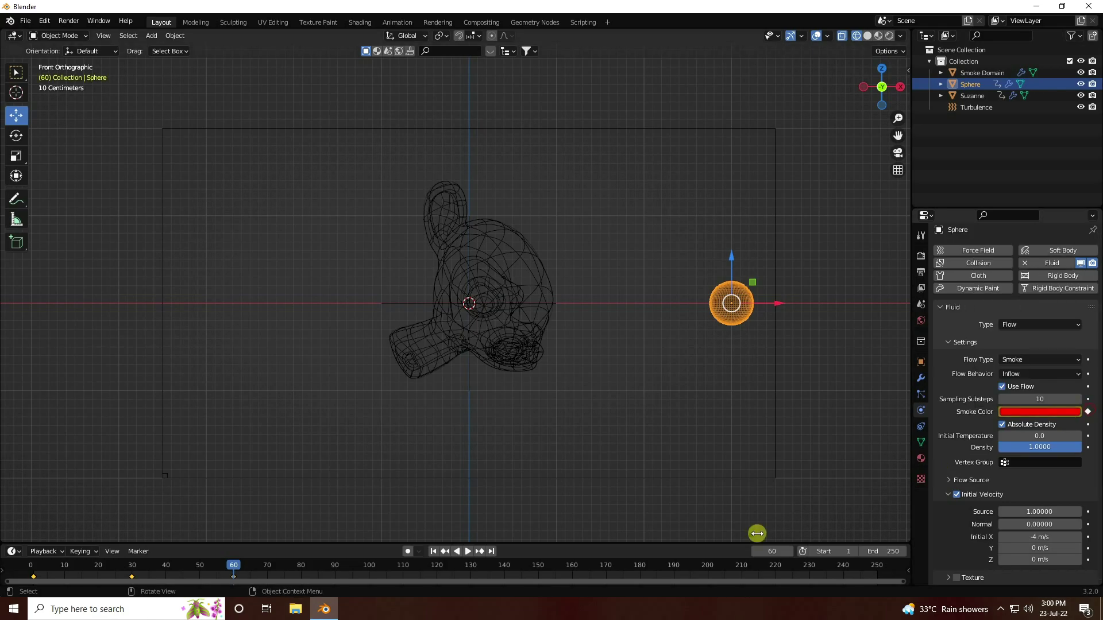
- At frame 90, try setting the sphere's smoke color to purple with hue 0.75
click(336, 568)
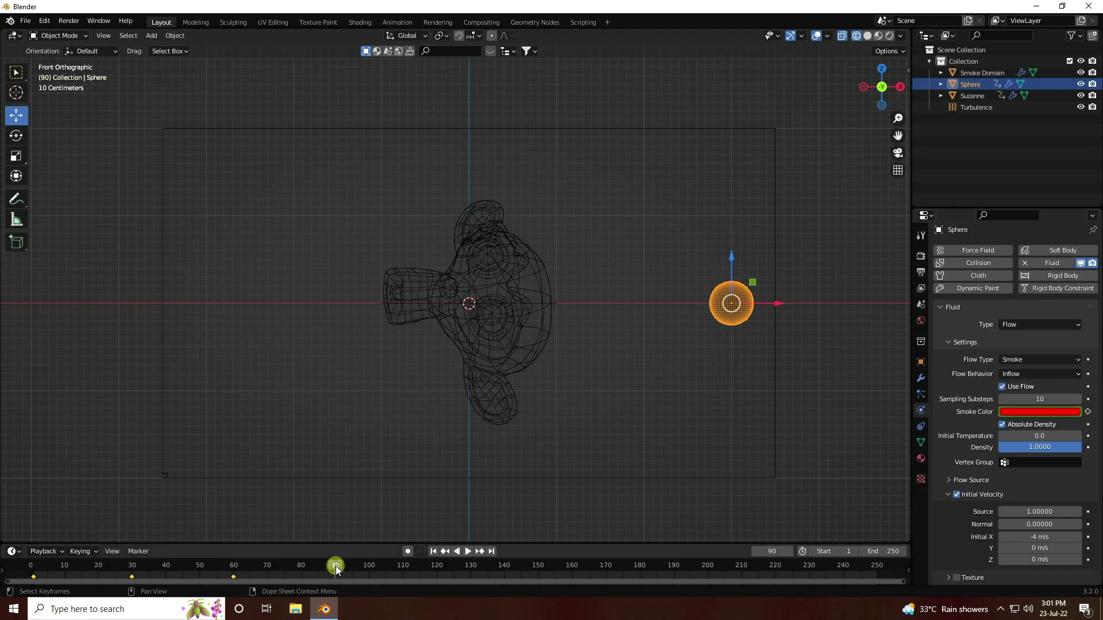
click(1037, 412)
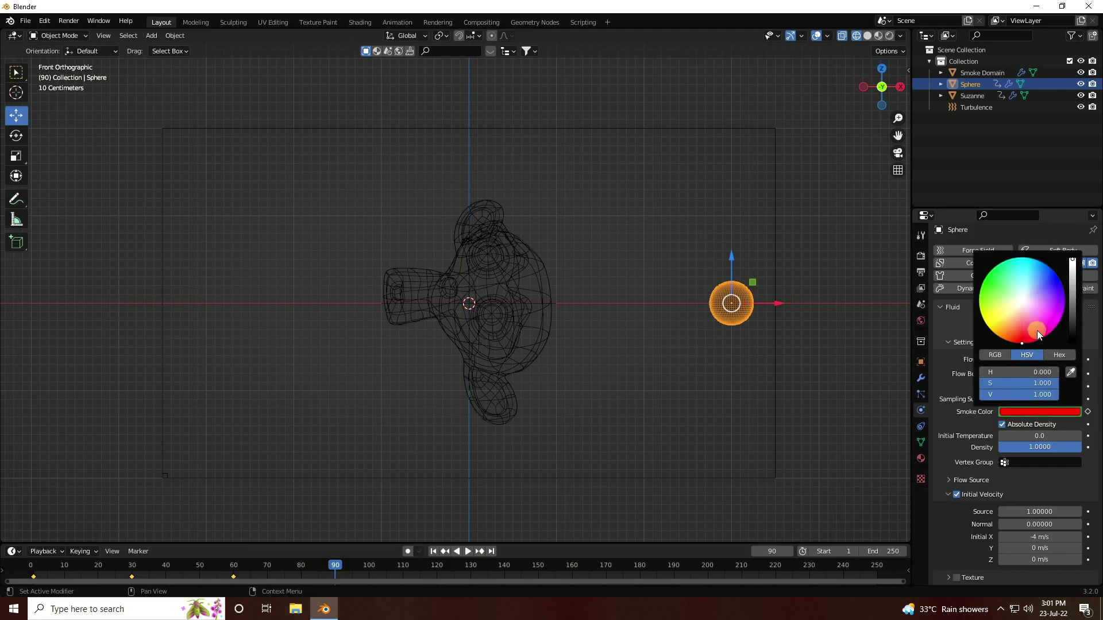
drag(1038, 335, 1060, 280)
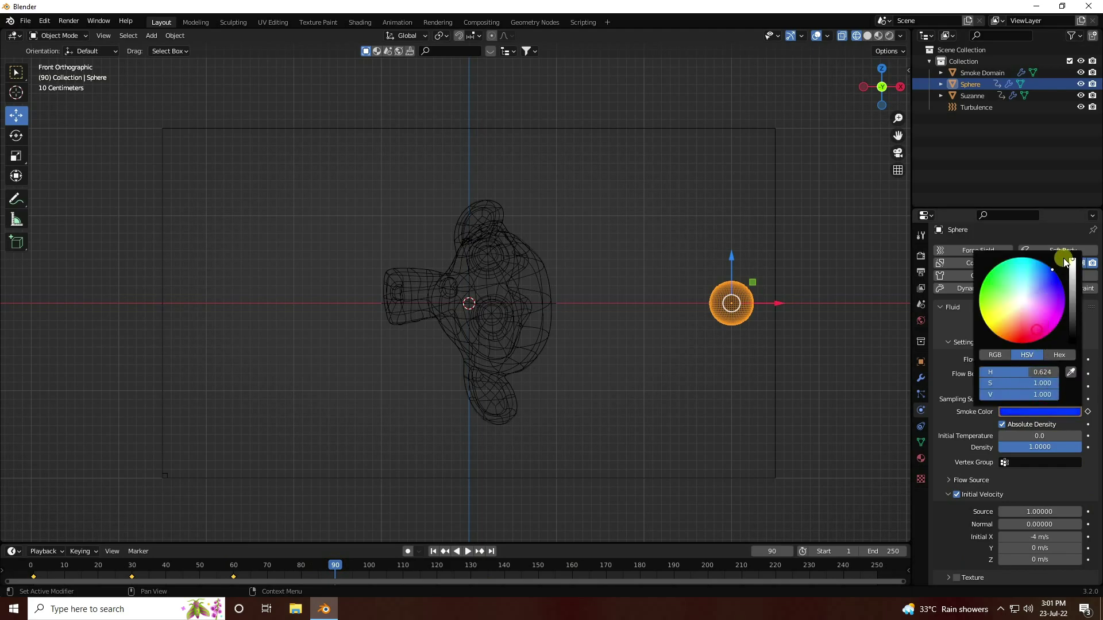
click(1049, 372)
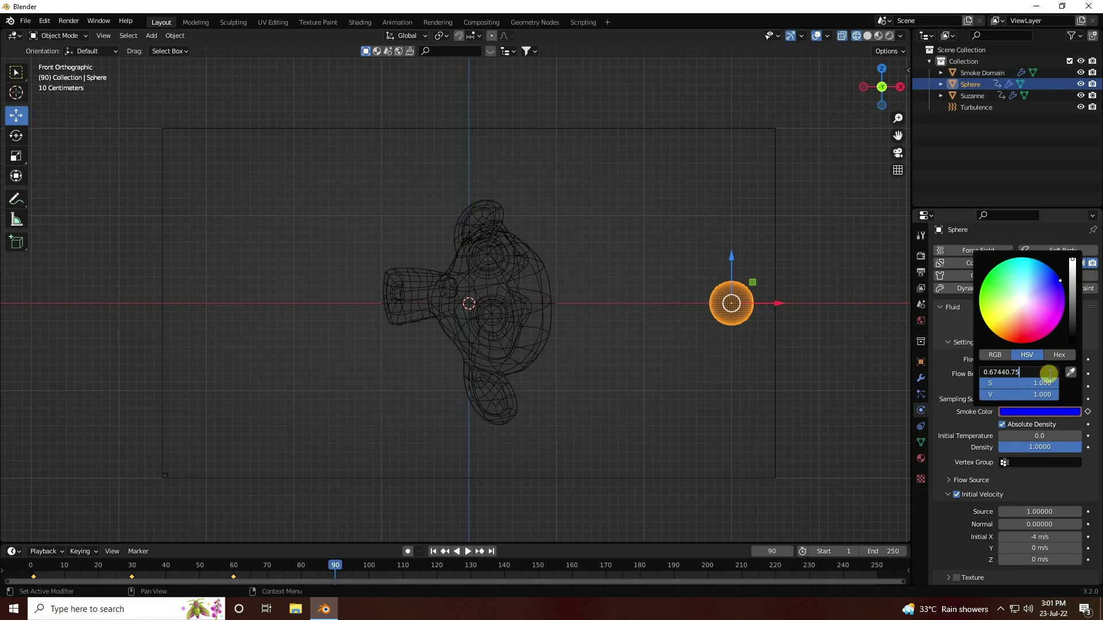
text(0.75)
key(Return)
click(1048, 376)
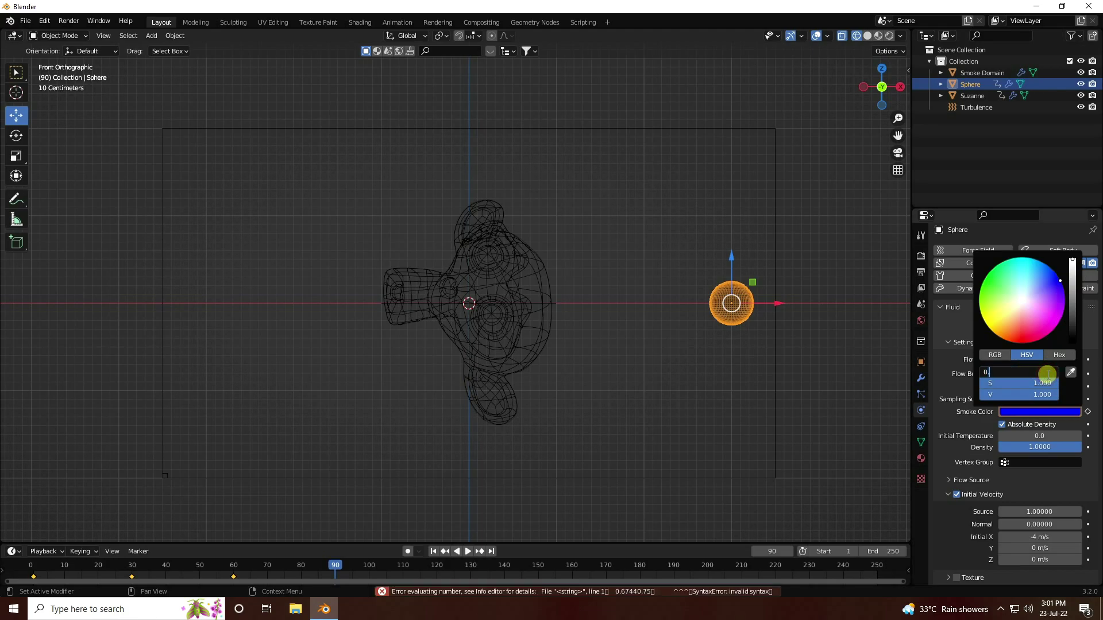
key(Return)
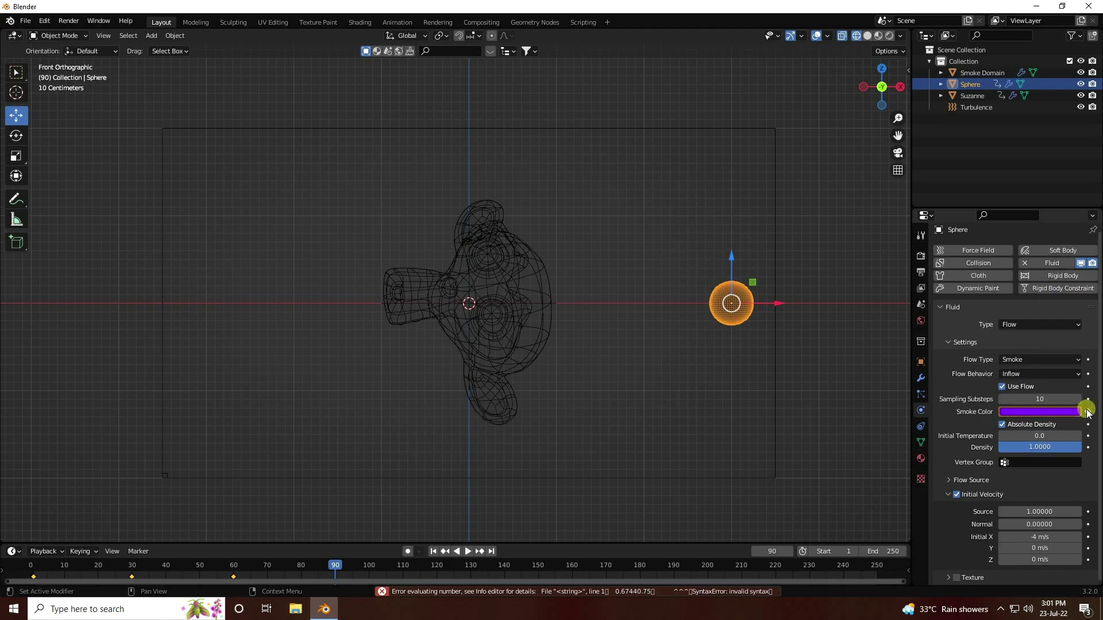
- At frame 120, set the sphere's smoke color to green with hue 0.3 and keyframe it
click(436, 566)
click(1041, 411)
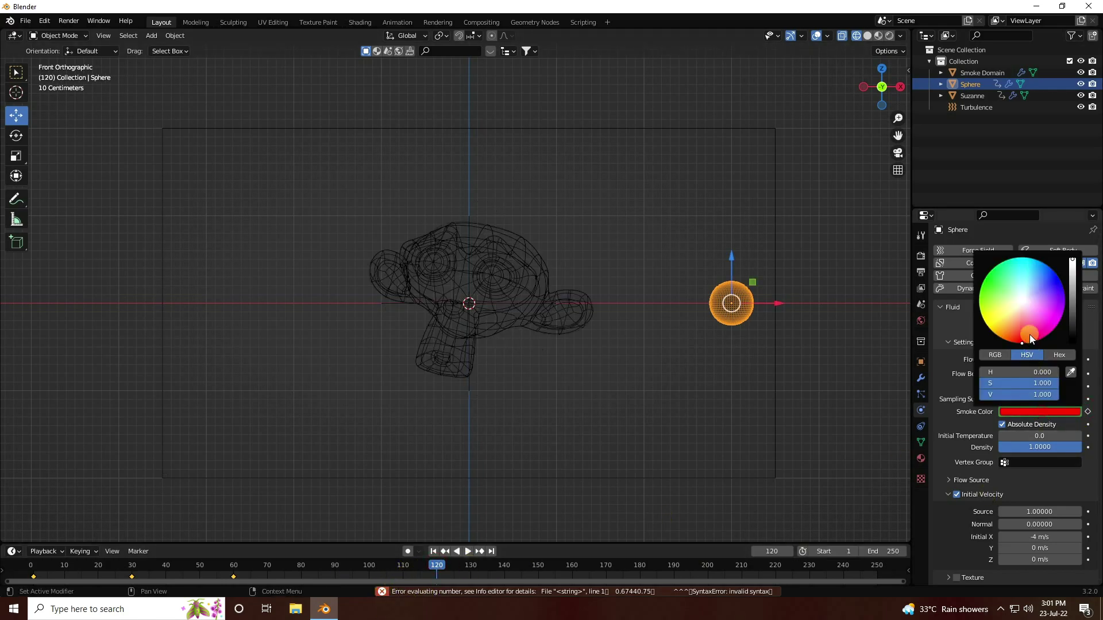
drag(1026, 331, 946, 266)
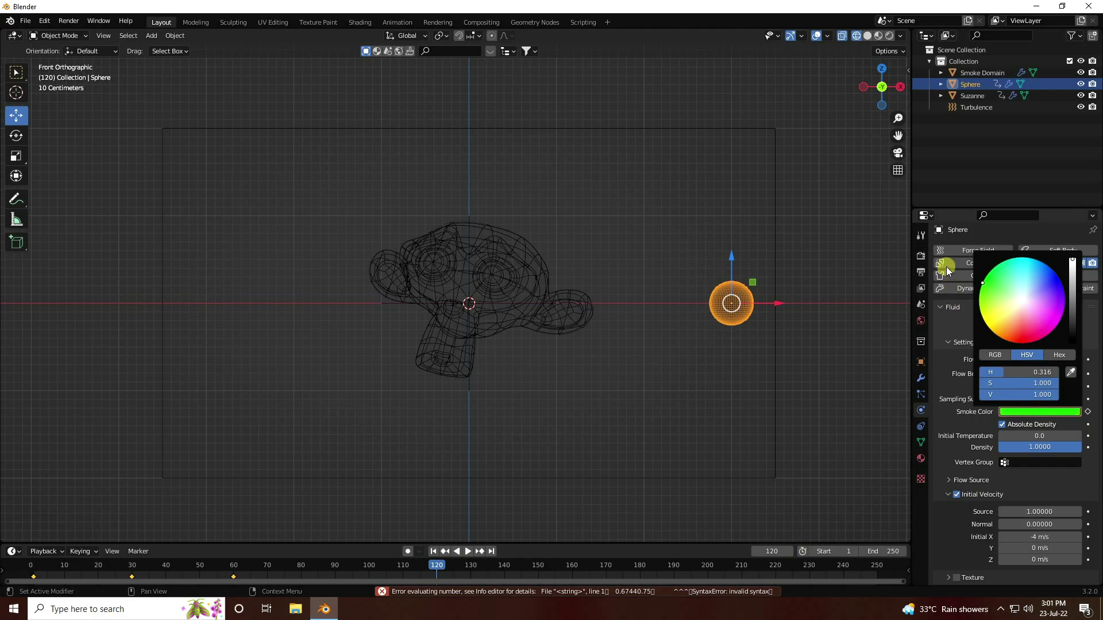
text(0.3)
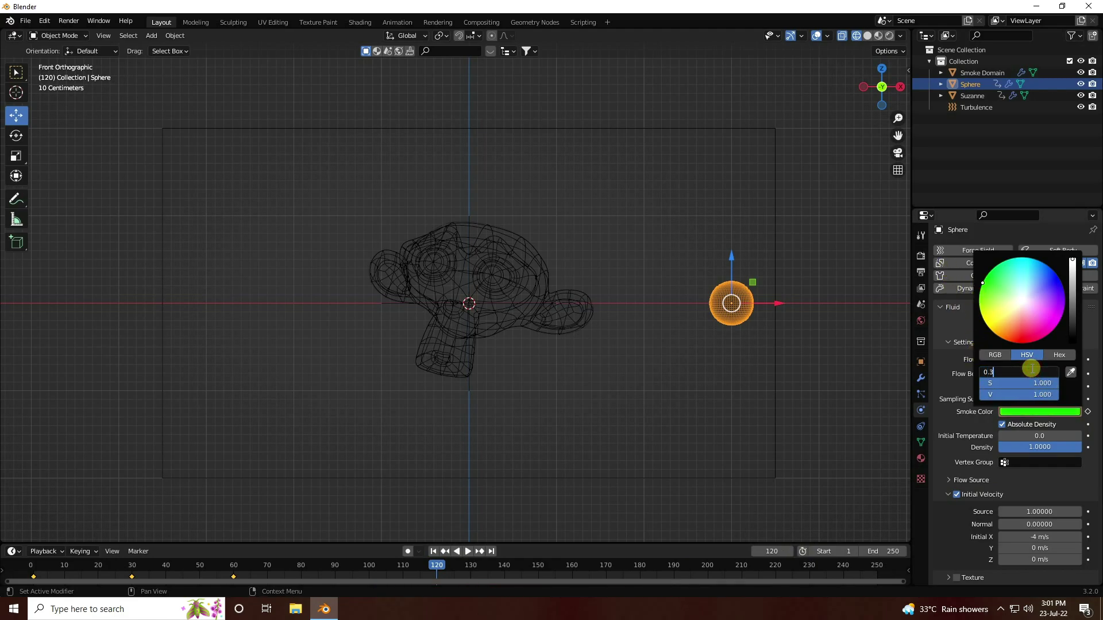
key(Return)
click(1086, 412)
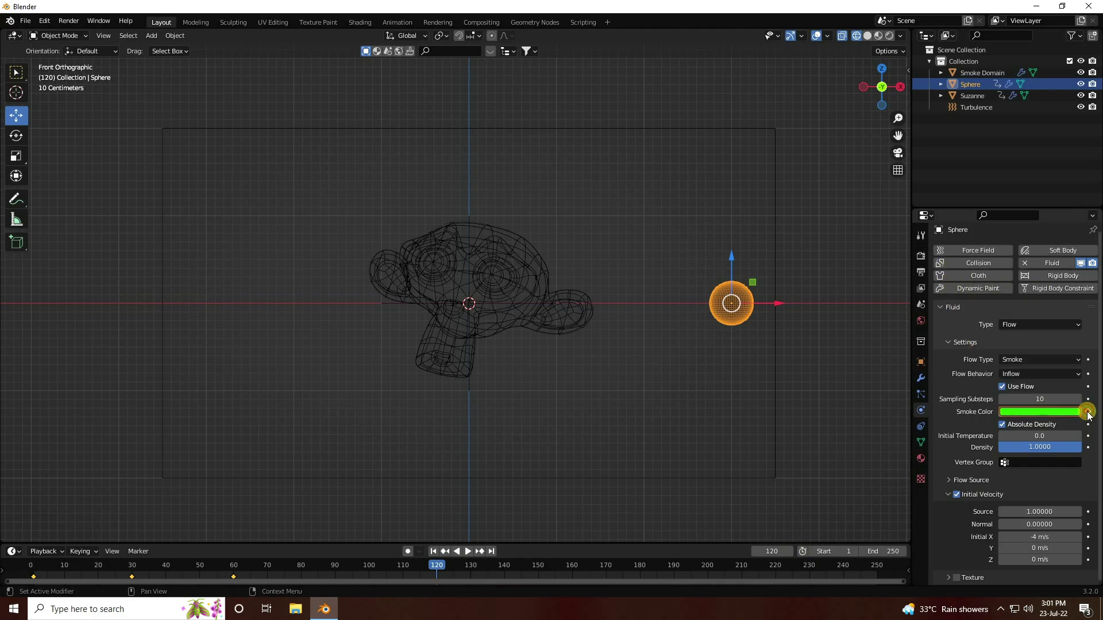
click(1087, 412)
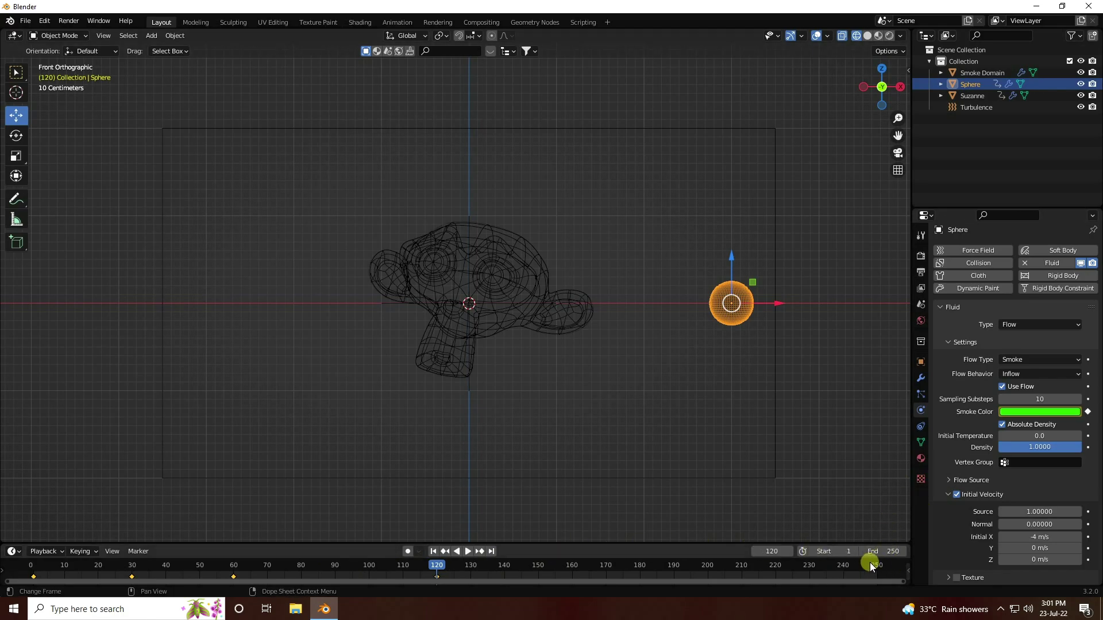
- At frame 90, set the sphere's smoke color to turquoise with hue about 0.467, saturation 1 and value 1, and keyframe it
click(336, 567)
key(space)
key(space)
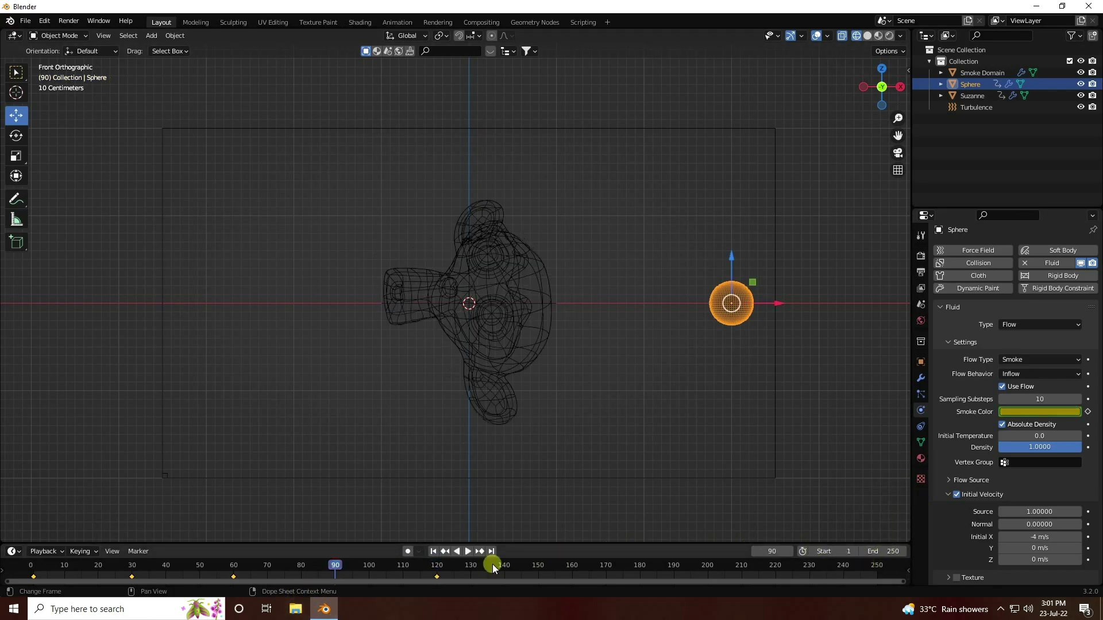
click(1046, 411)
drag(1022, 307, 1012, 247)
drag(1074, 292, 1069, 271)
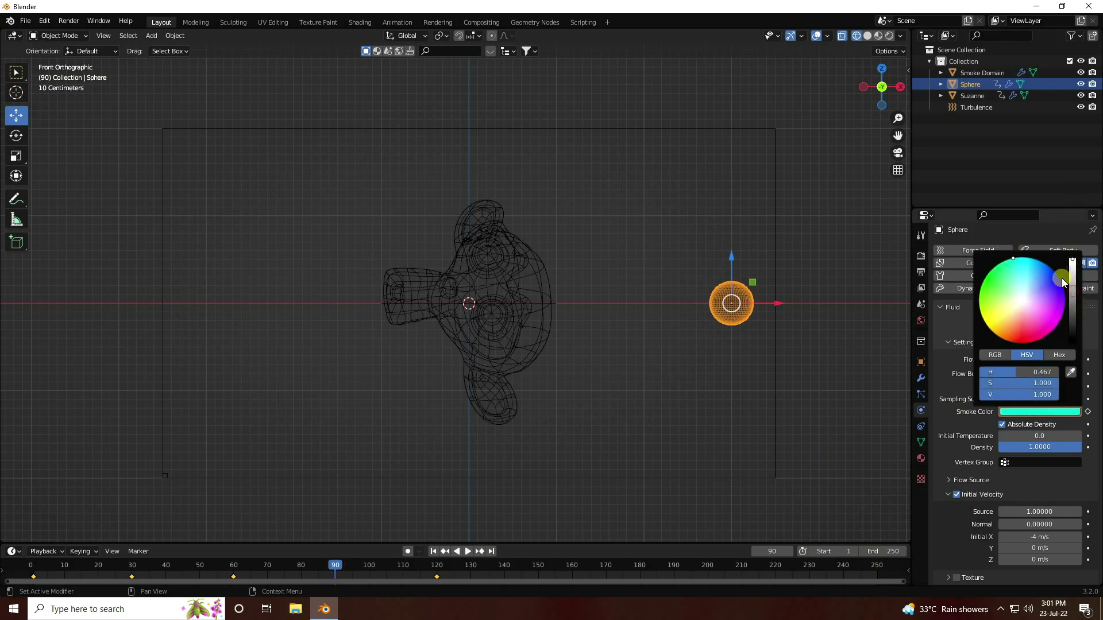
click(1088, 412)
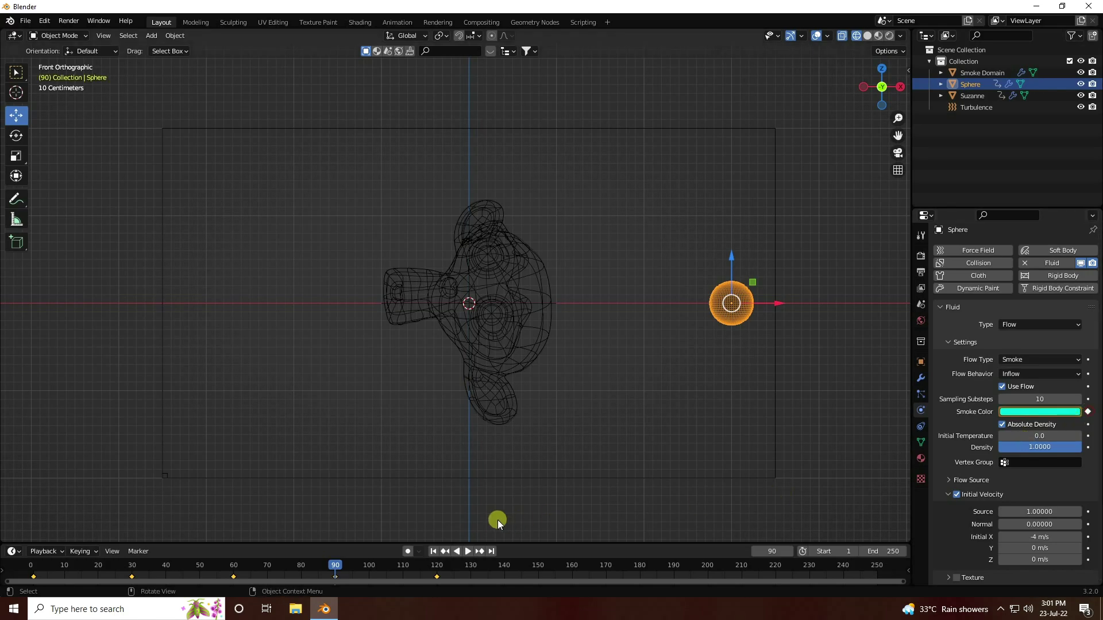
- Step through the sphere's keyframes from frame 1 to 120 to check the smoke color at each, and return to frame 1
click(433, 551)
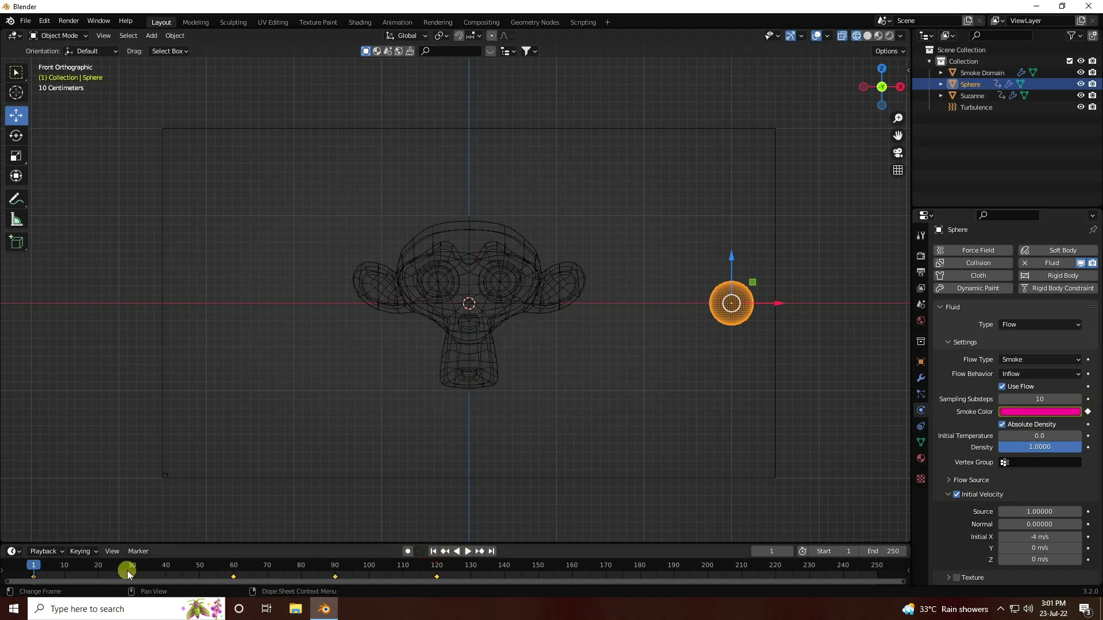
click(482, 551)
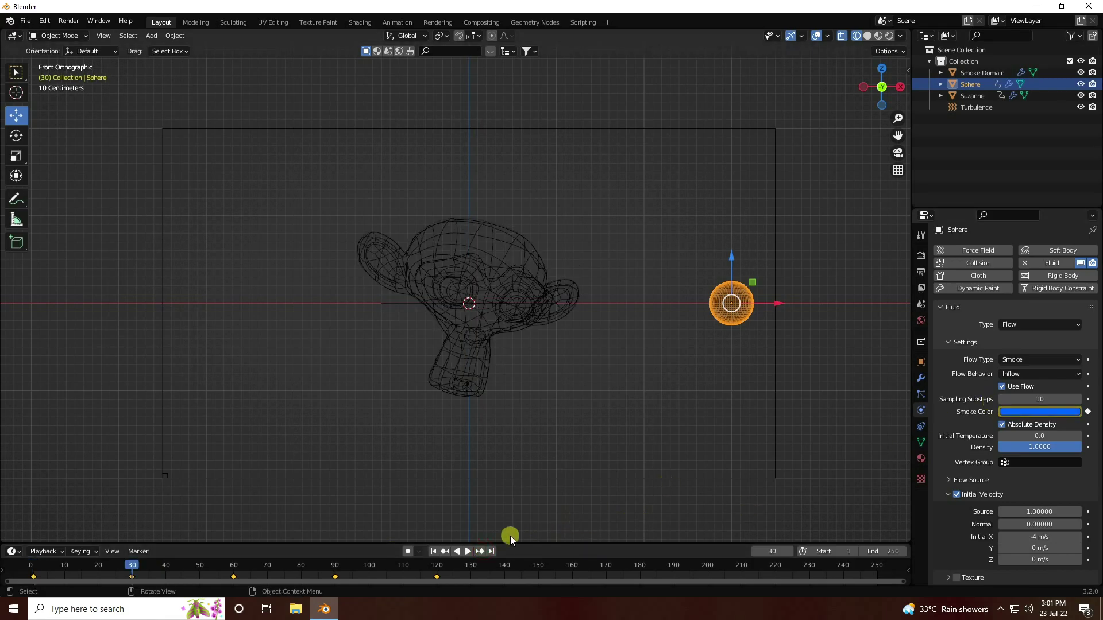
click(483, 551)
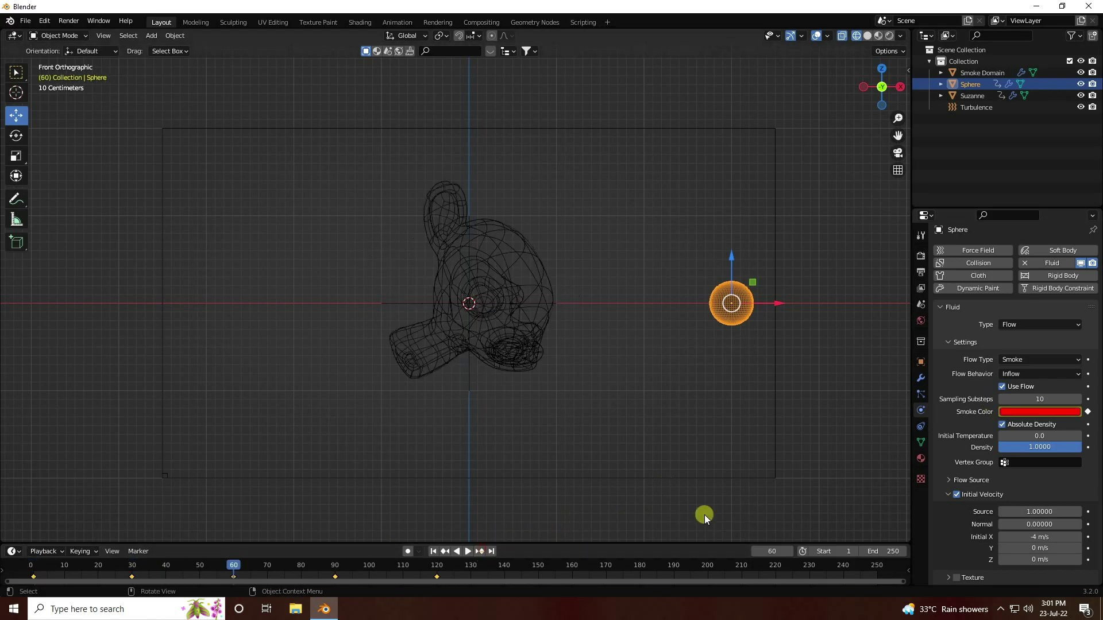
click(483, 551)
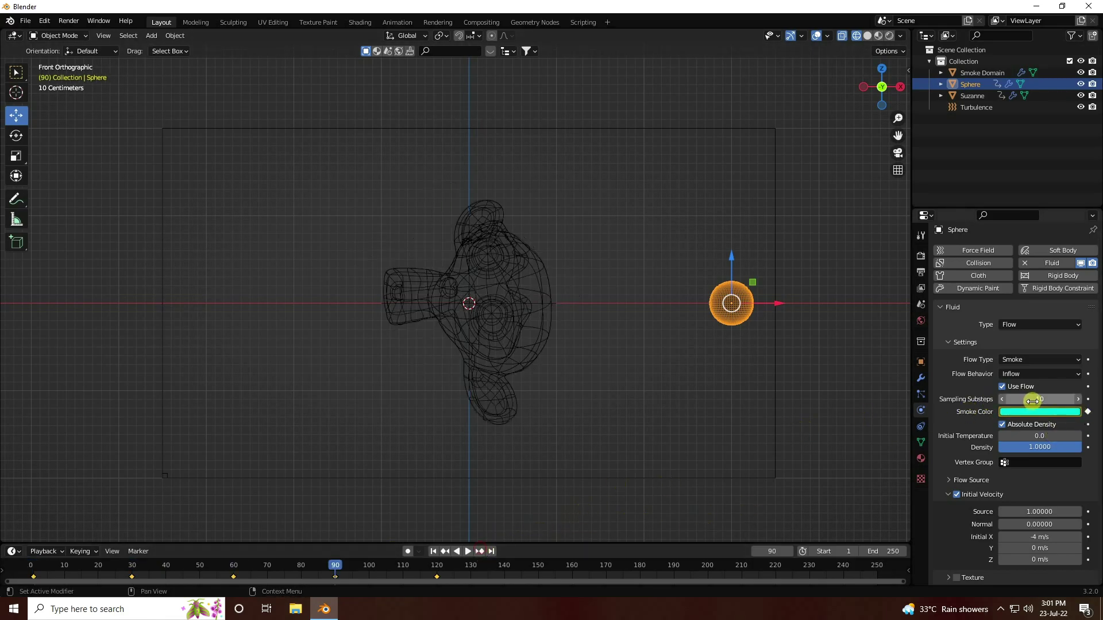
click(482, 552)
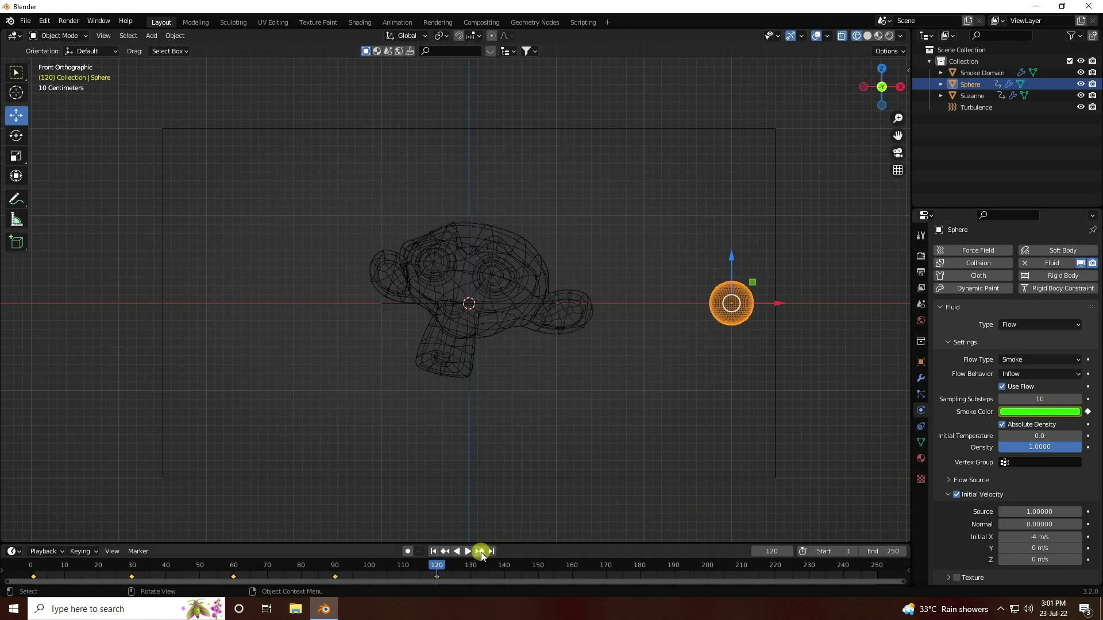
click(481, 552)
click(445, 551)
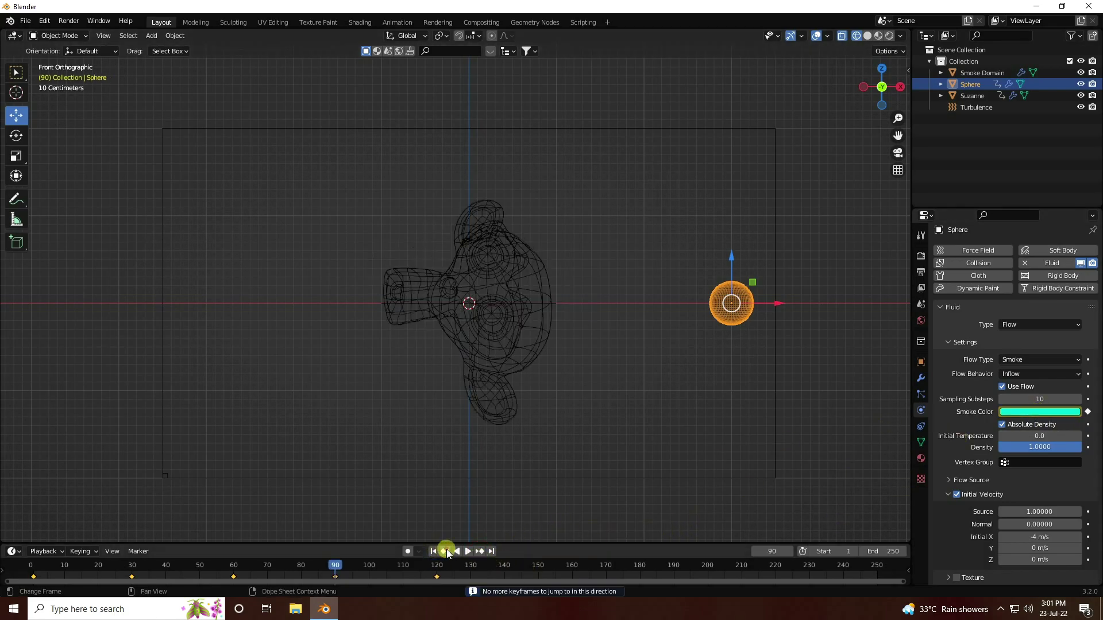
click(480, 551)
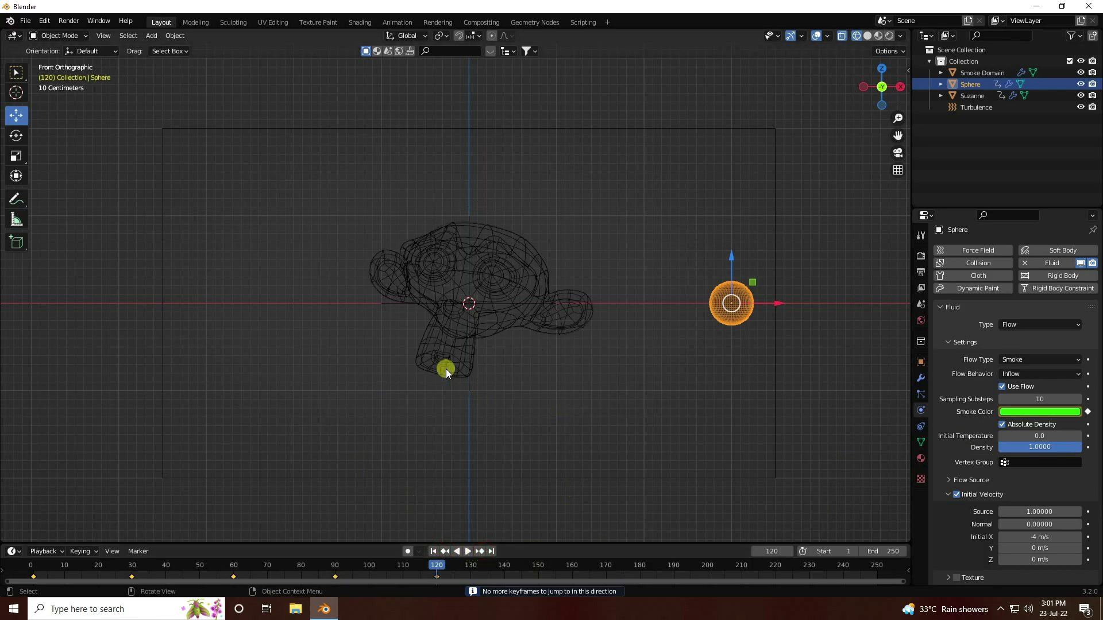
click(433, 552)
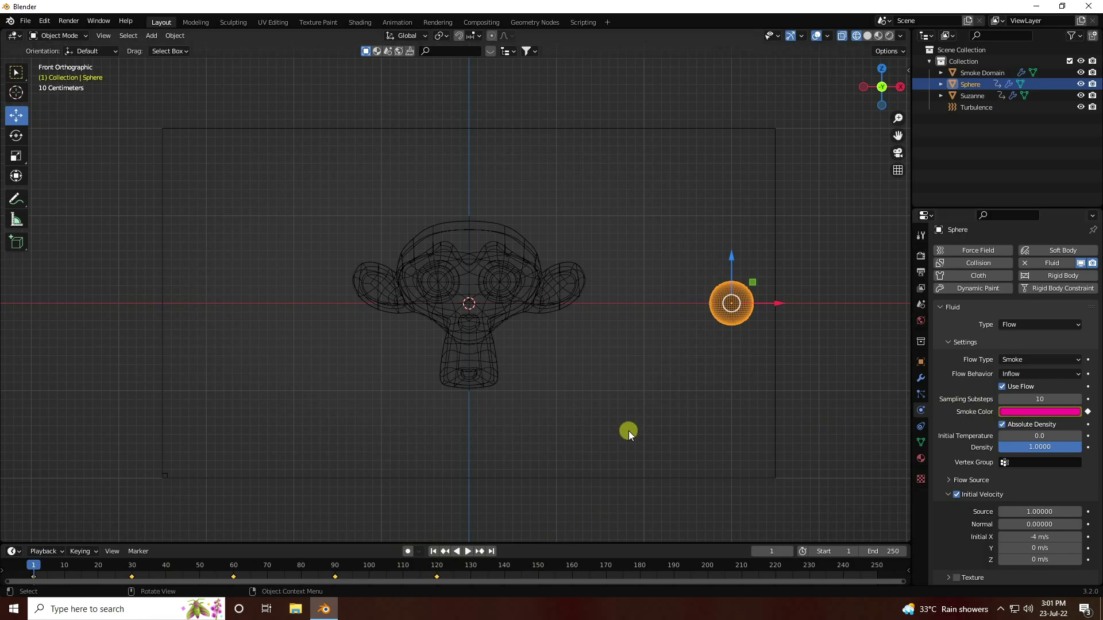
- Bake the entire fluid simulation of the Smoke Domain for frames 1 to 100
middle_drag(459, 371, 516, 402)
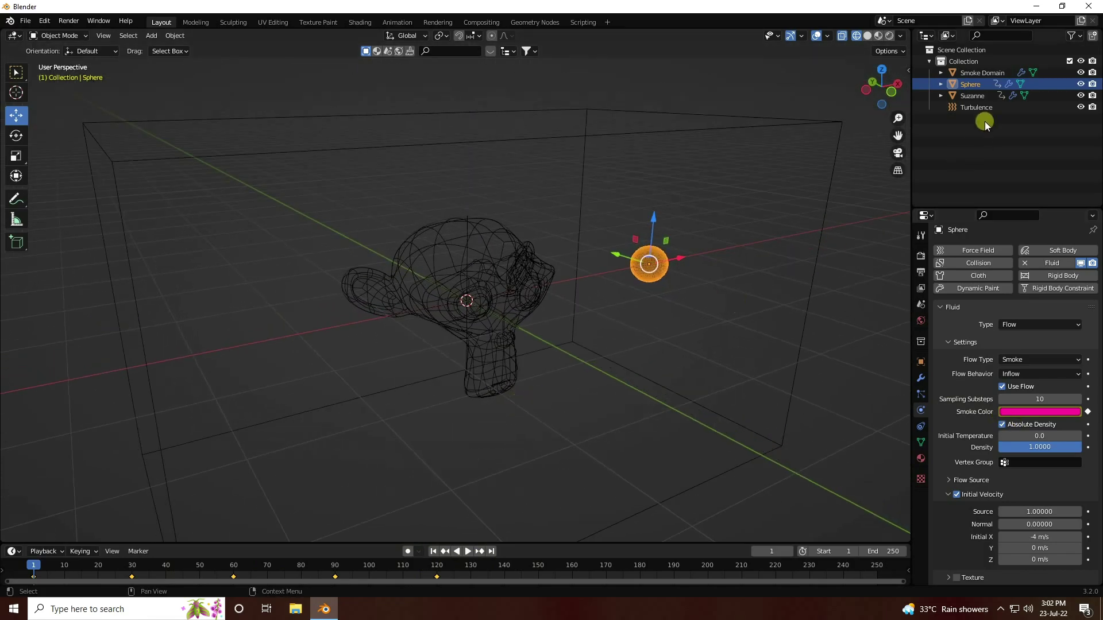
click(974, 73)
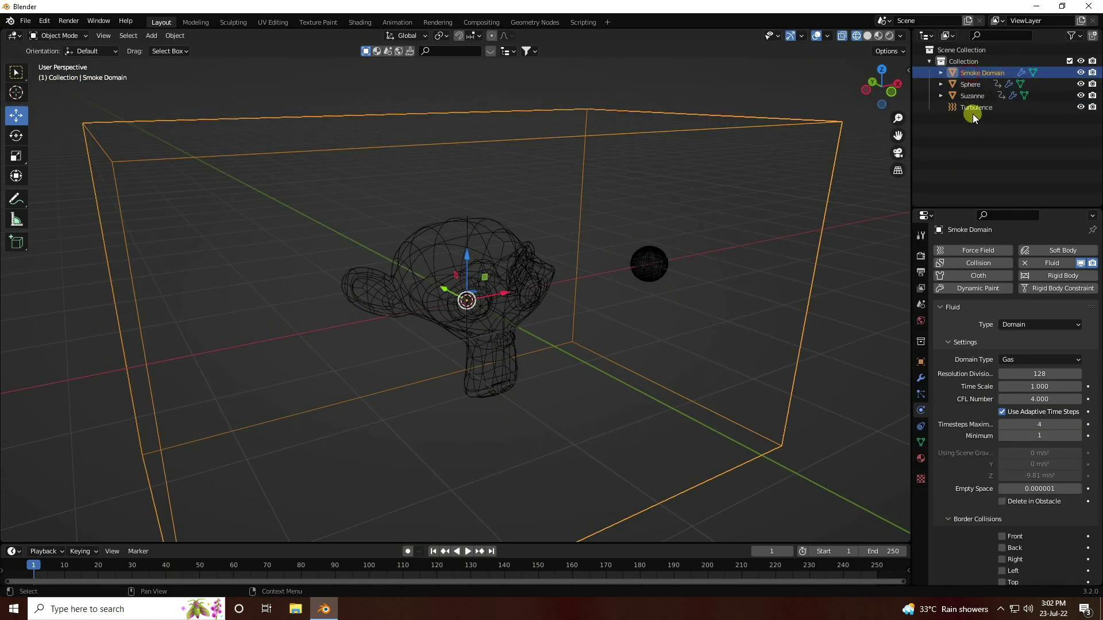
scroll(975, 412, down, 15)
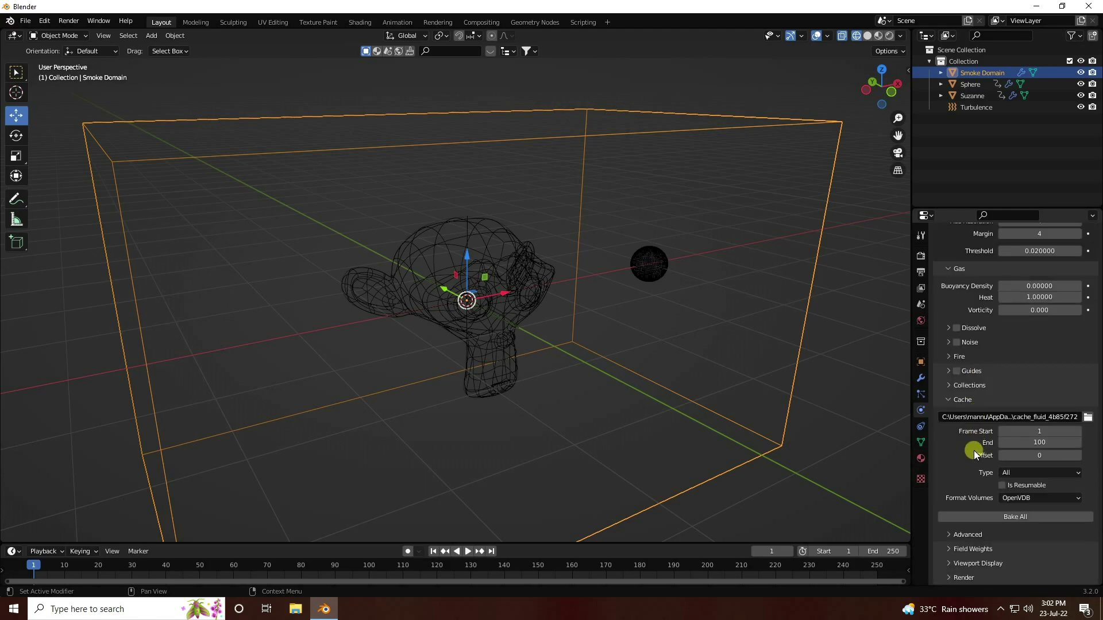
click(1007, 517)
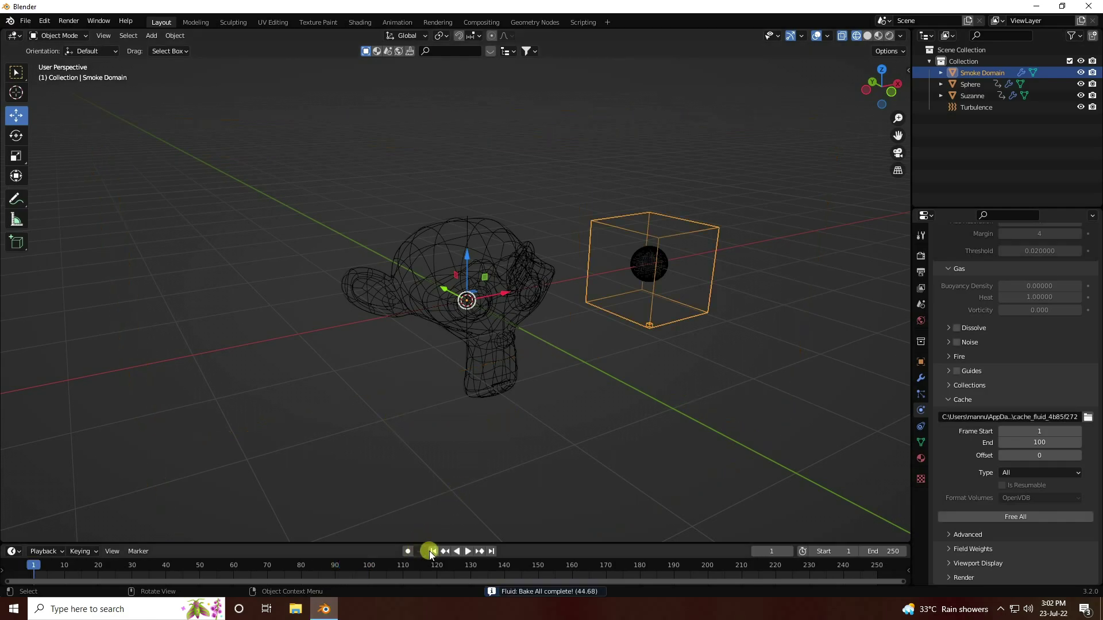
- Play back the baked simulation and examine how the colored smoke moves around the monkey head
click(467, 552)
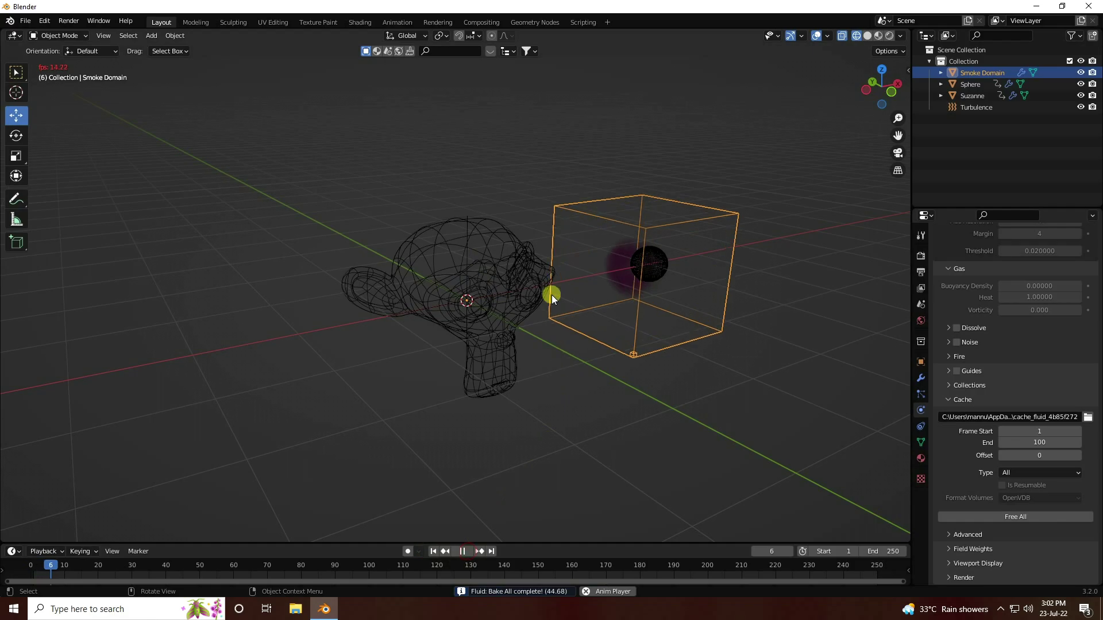
ctrl+middle_drag(551, 294, 549, 248)
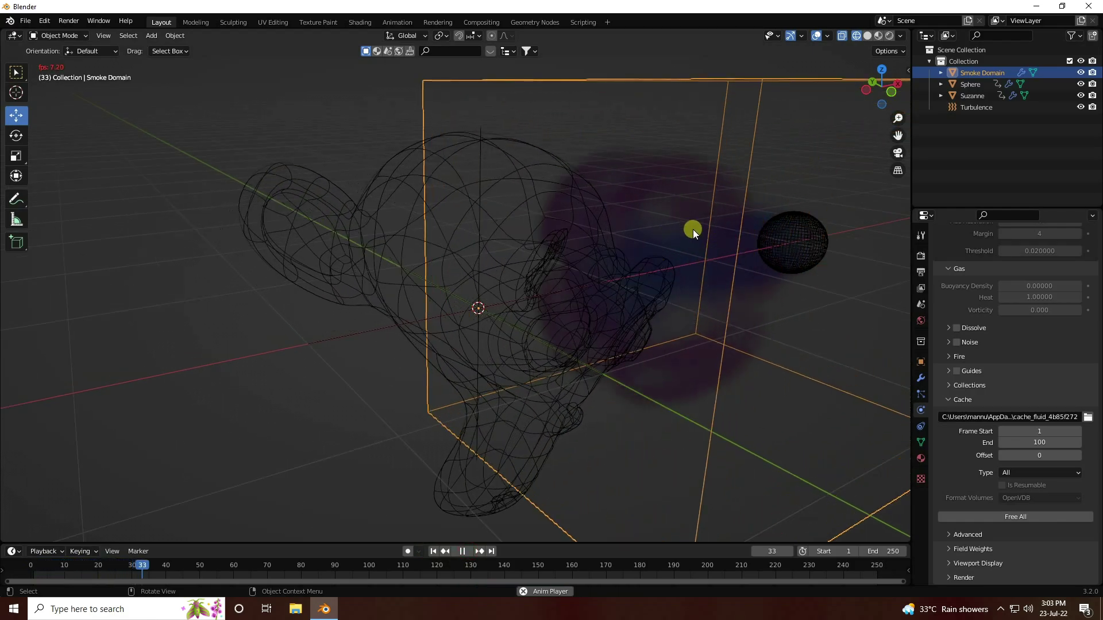
drag(898, 135, 656, 259)
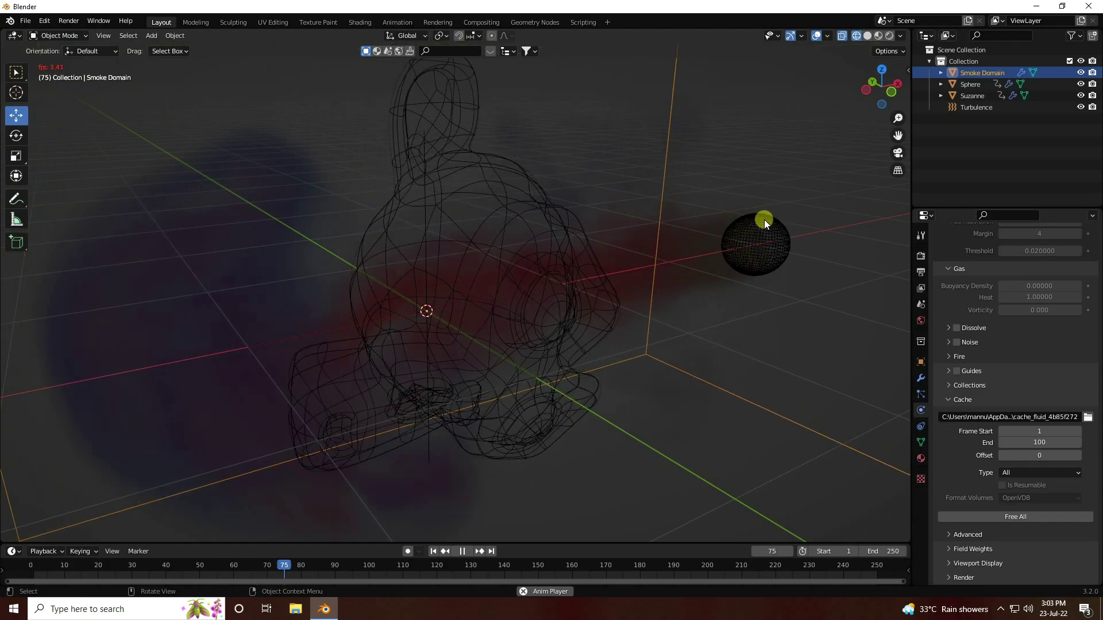
scroll(770, 224, up, 2)
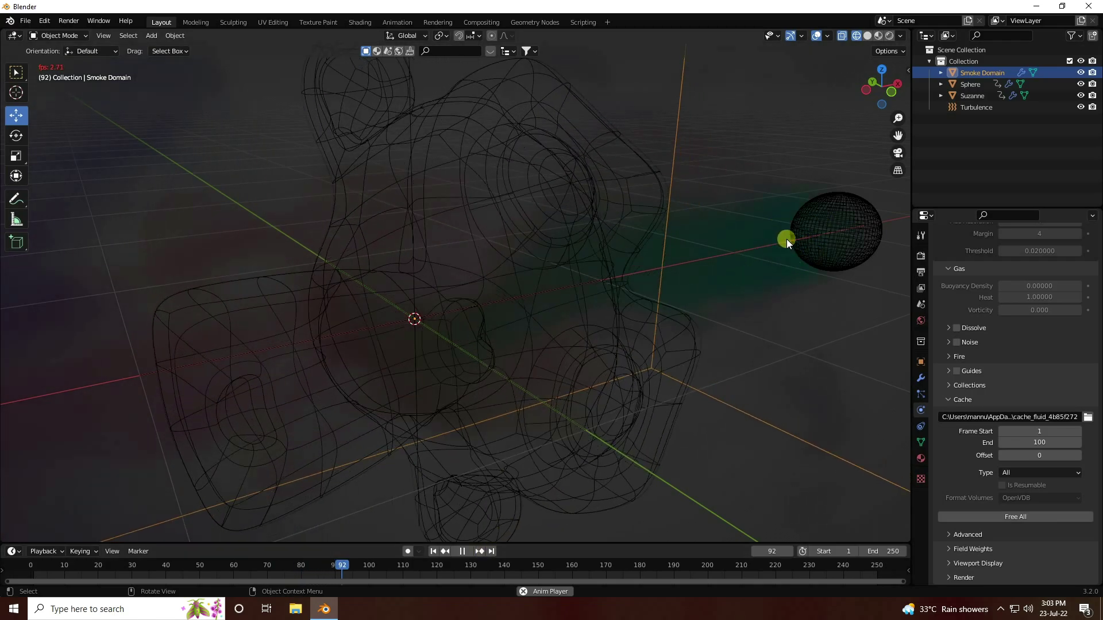
click(462, 551)
- Return to frame 1 and free all baked simulation data of the Smoke Domain
scroll(370, 421, down, 5)
middle_drag(450, 405, 415, 401)
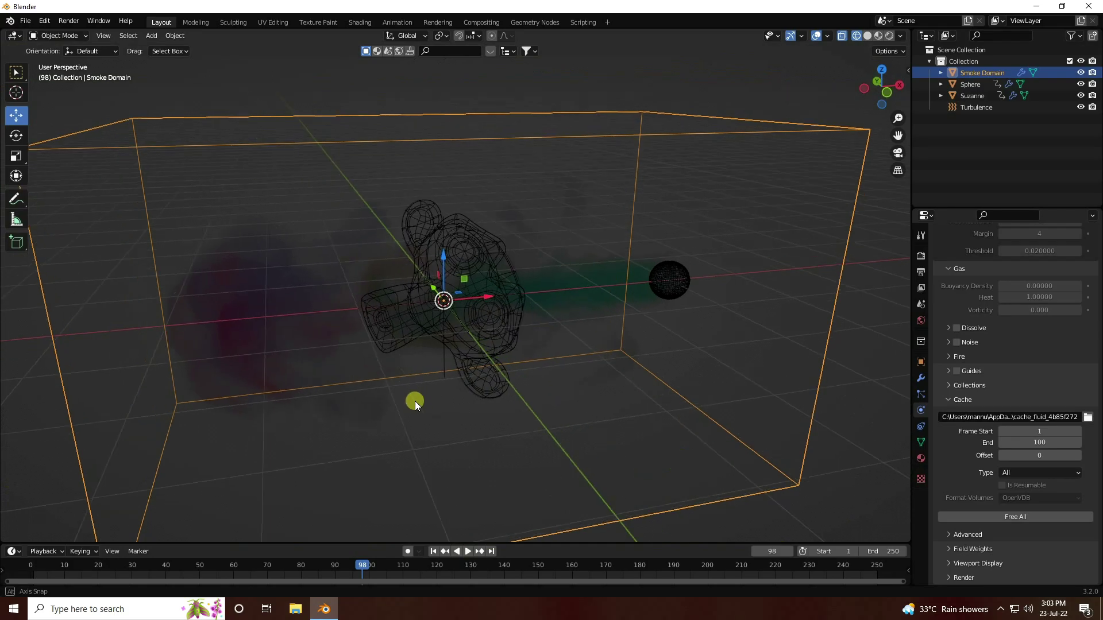
click(433, 551)
click(988, 518)
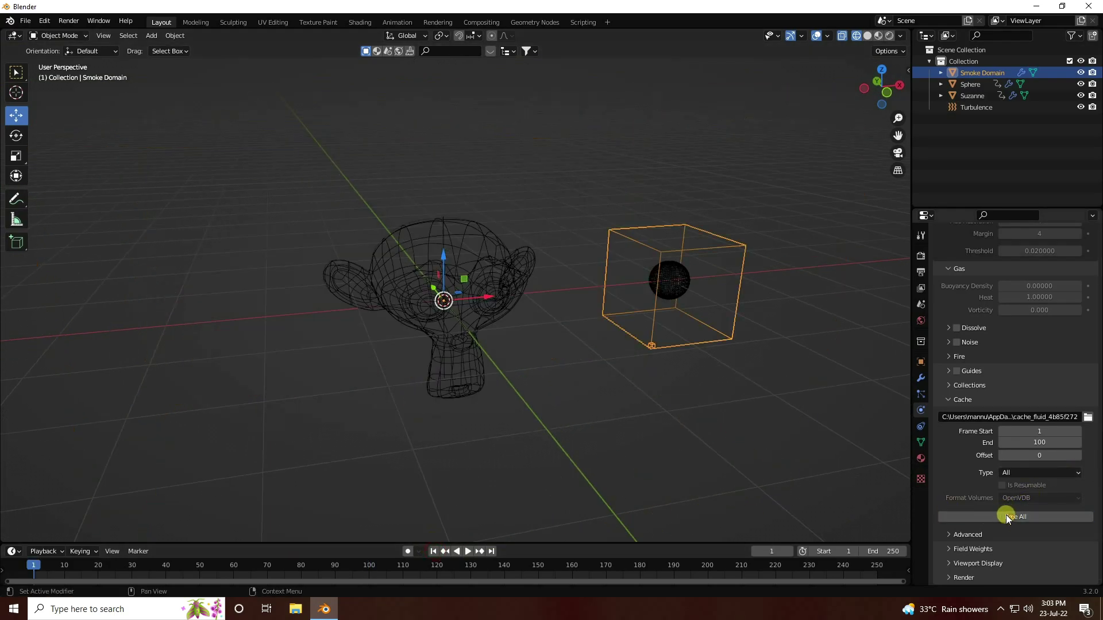
- Show the scene in solid shading and give the monkey head fluid physics of type Effector
click(972, 96)
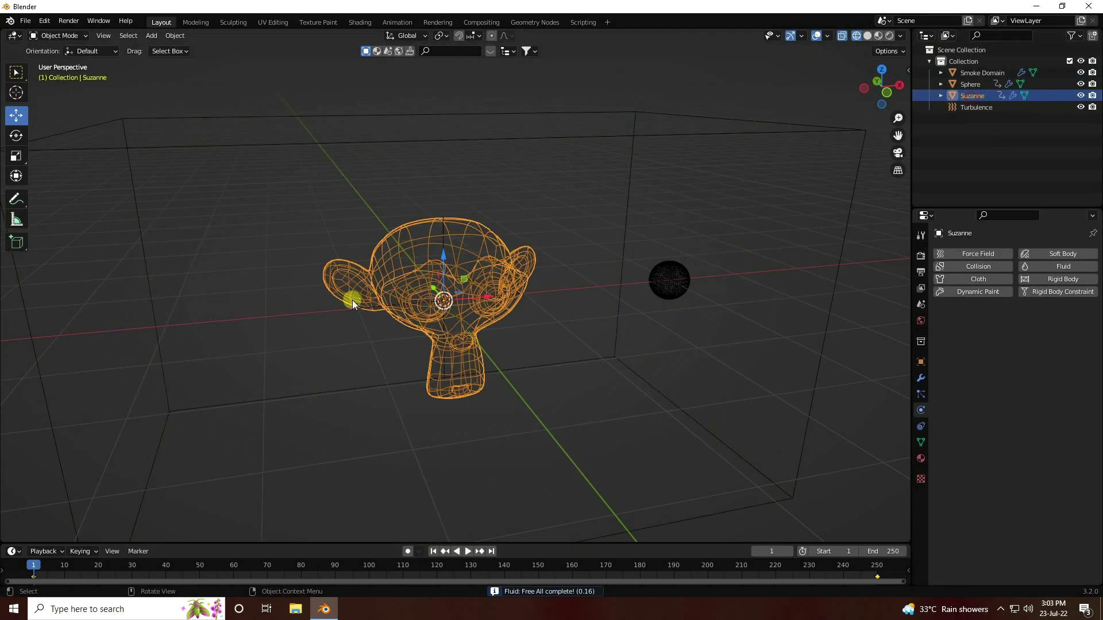
scroll(508, 271, up, 2)
click(867, 36)
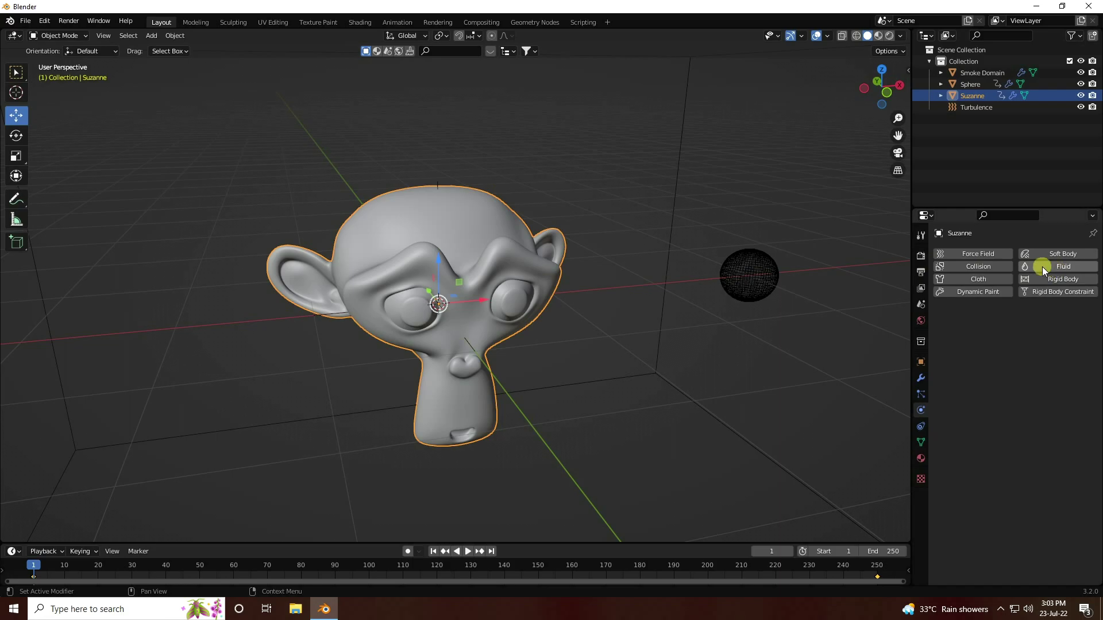
click(1063, 267)
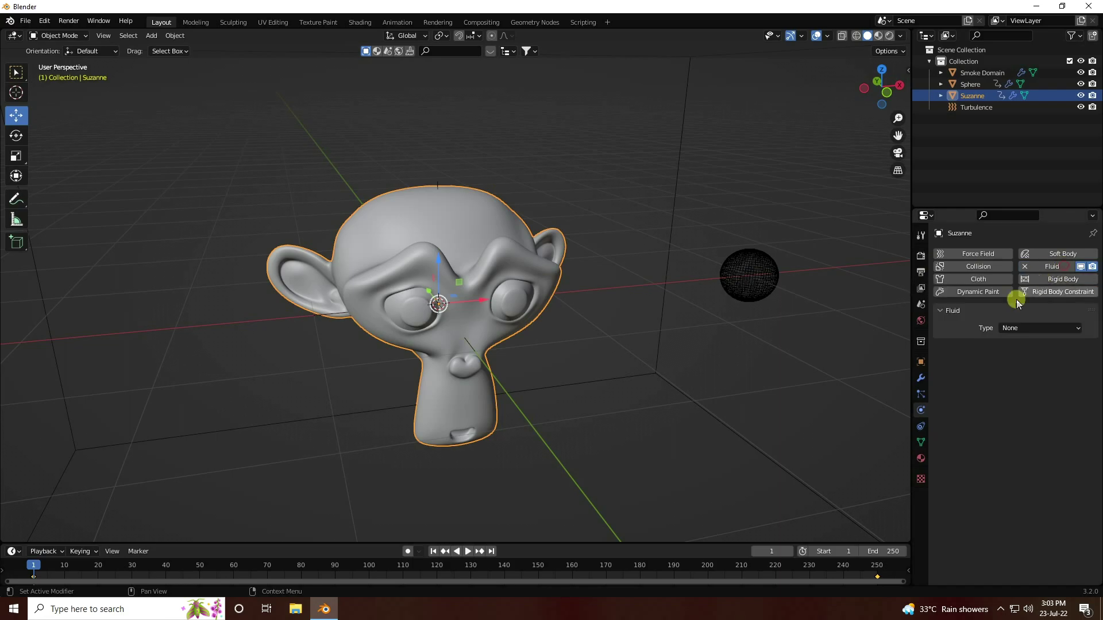
click(1018, 329)
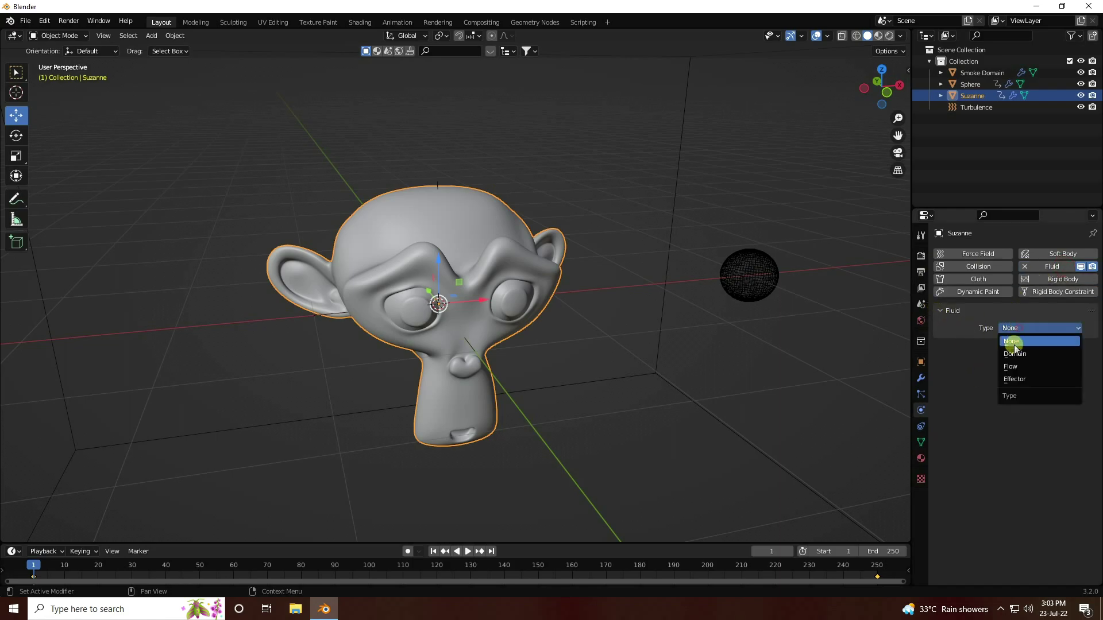
click(1012, 377)
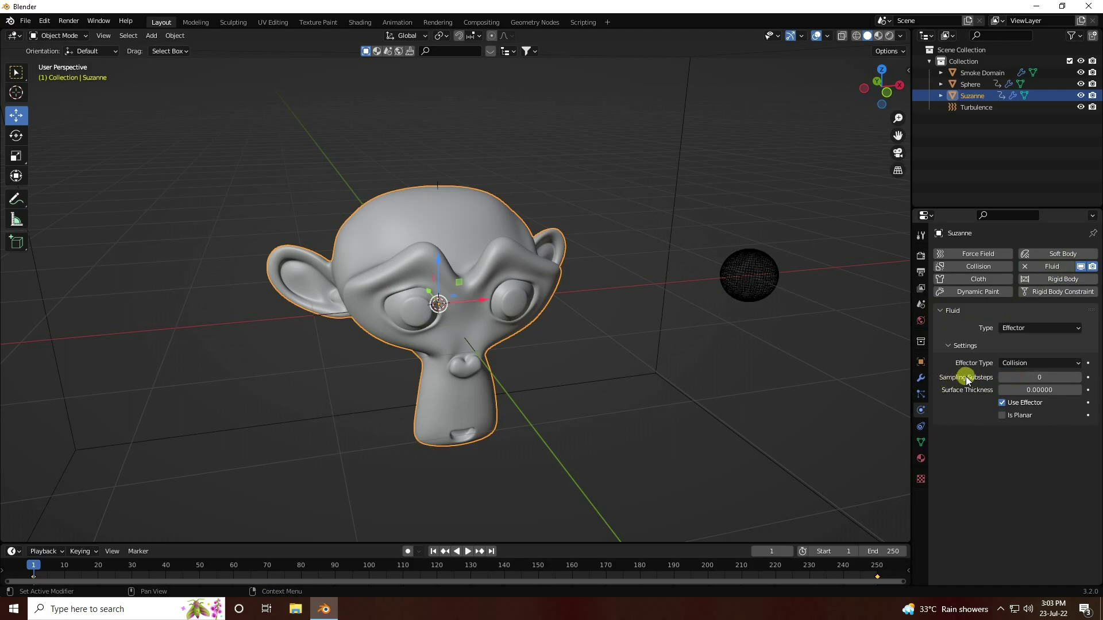
- Set the monkey head effector's Sampling Substeps to 10 and Surface Thickness to 0.005
click(1020, 375)
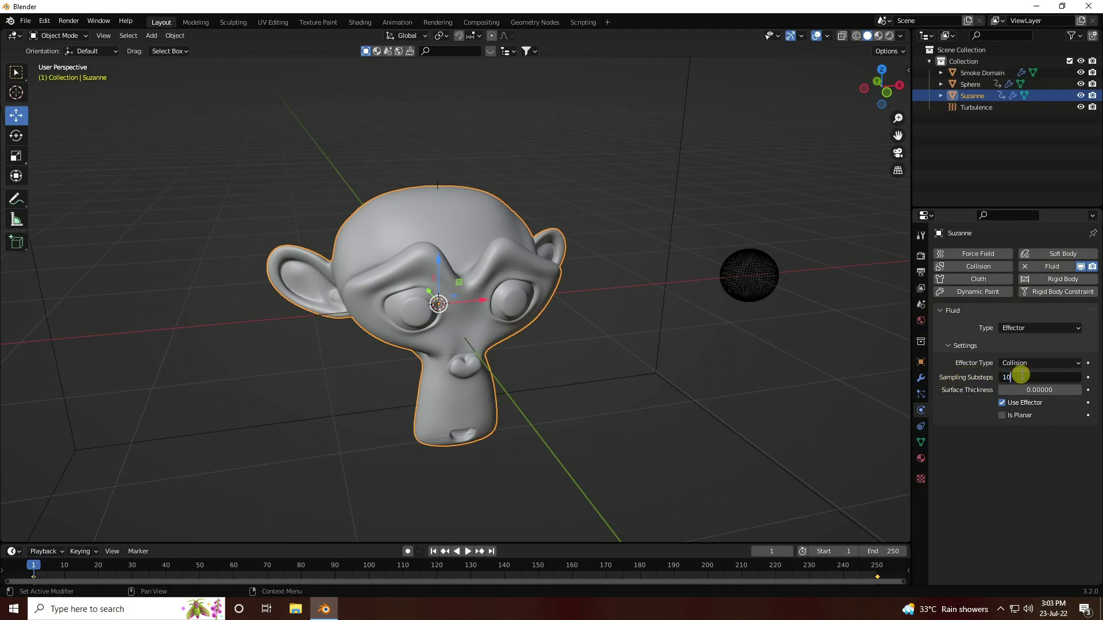
key(Return)
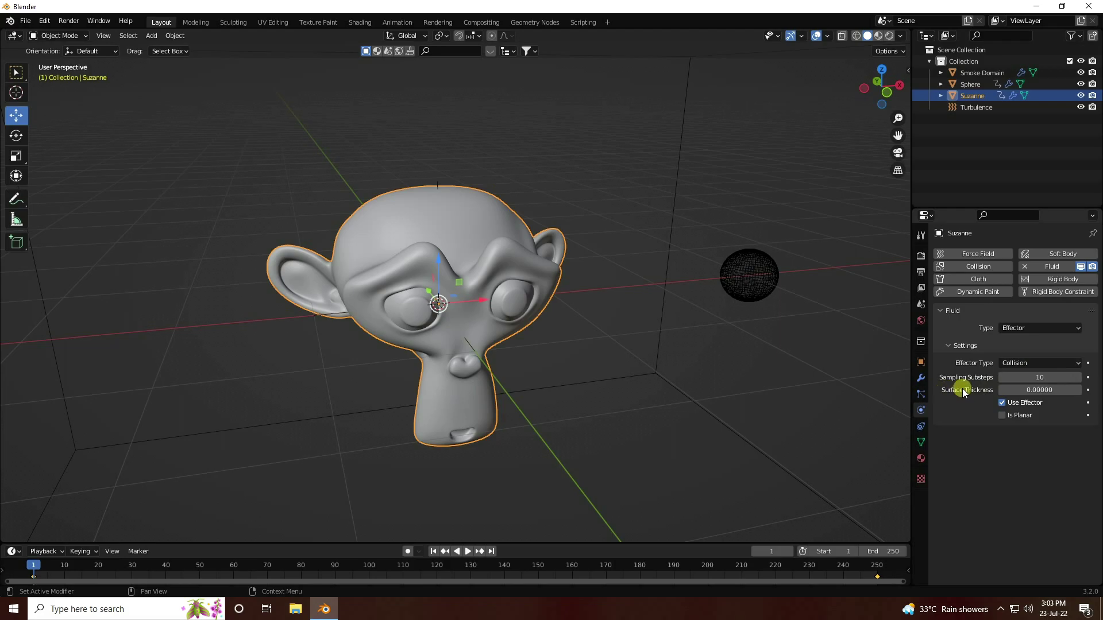
click(1043, 389)
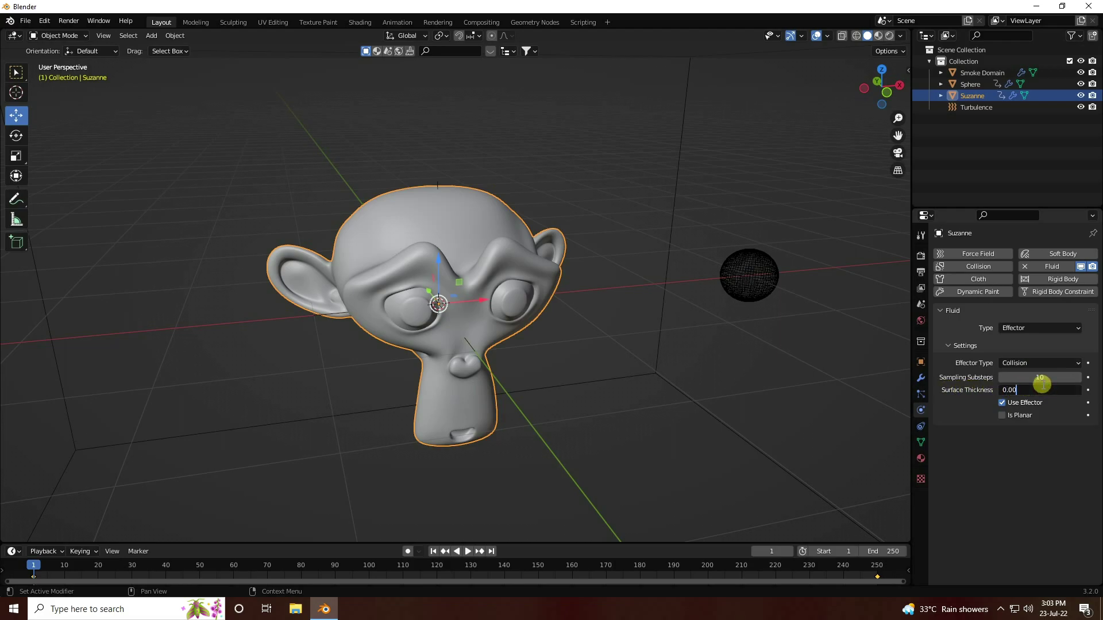
text(0.005)
key(Return)
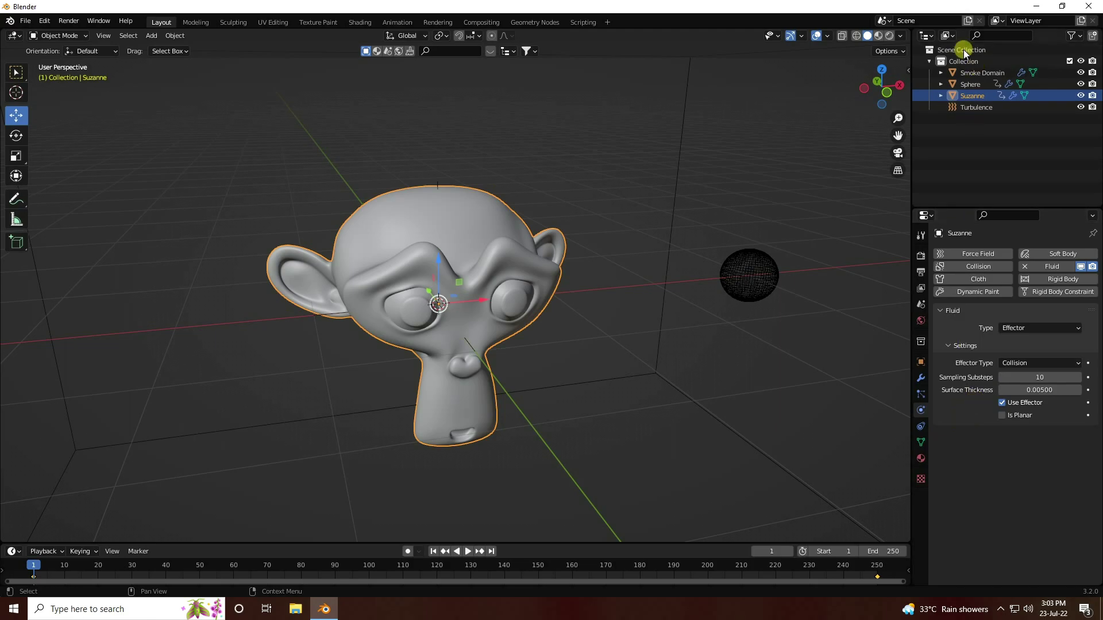
- Add a mesh plane and lower it about 2.11 m along Z, to just beneath the smoke domain
click(966, 84)
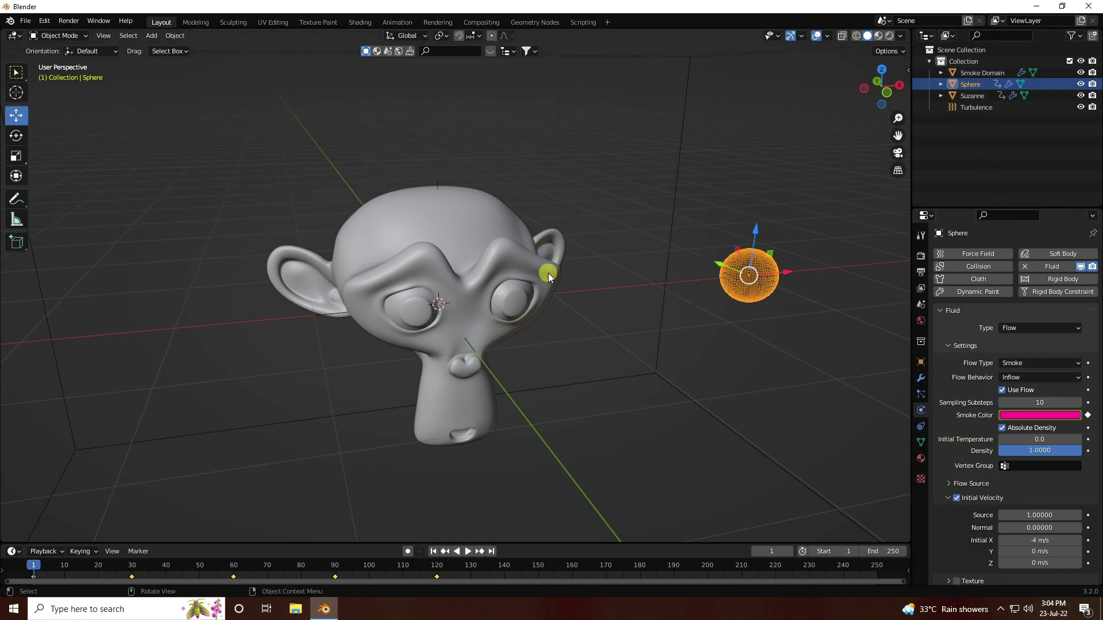
click(972, 73)
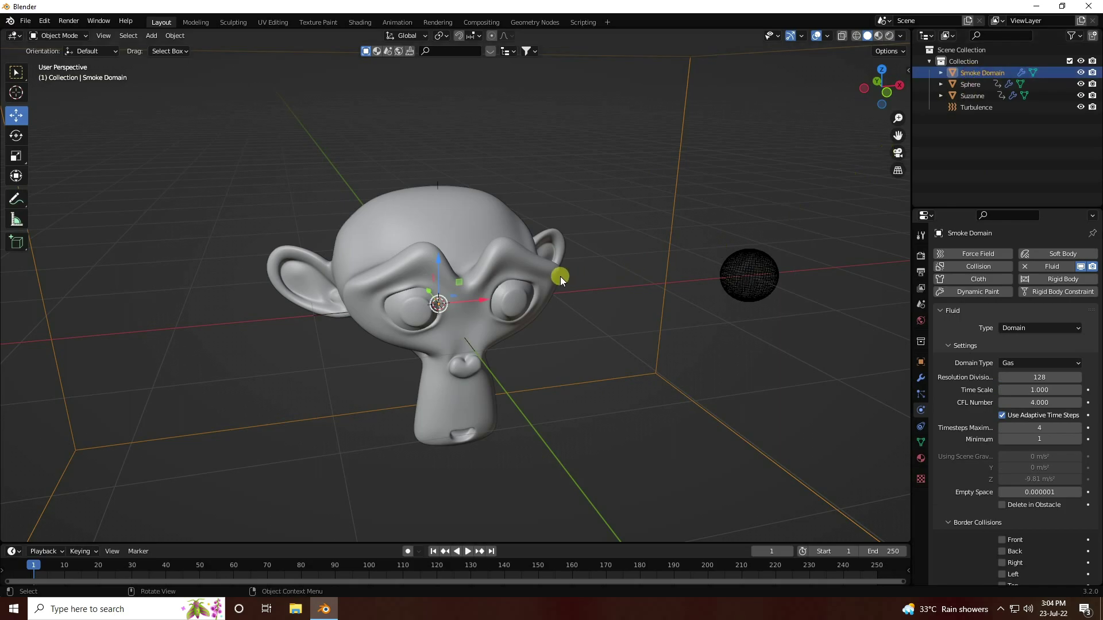
scroll(560, 277, down, 5)
middle_drag(556, 274, 209, 5)
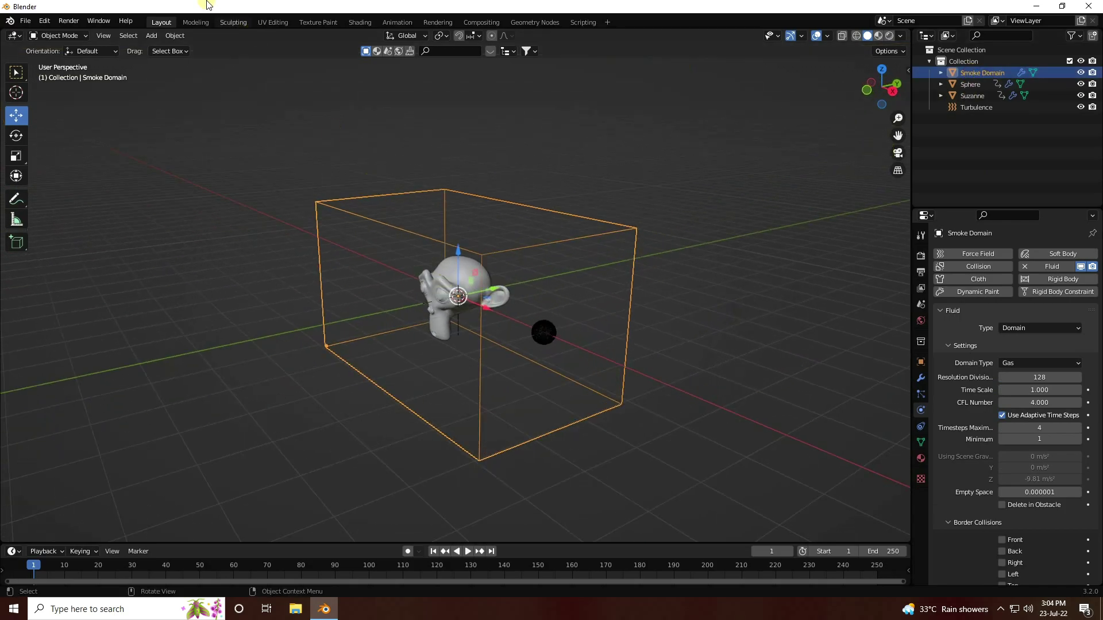
click(150, 36)
mouse_move(164, 48)
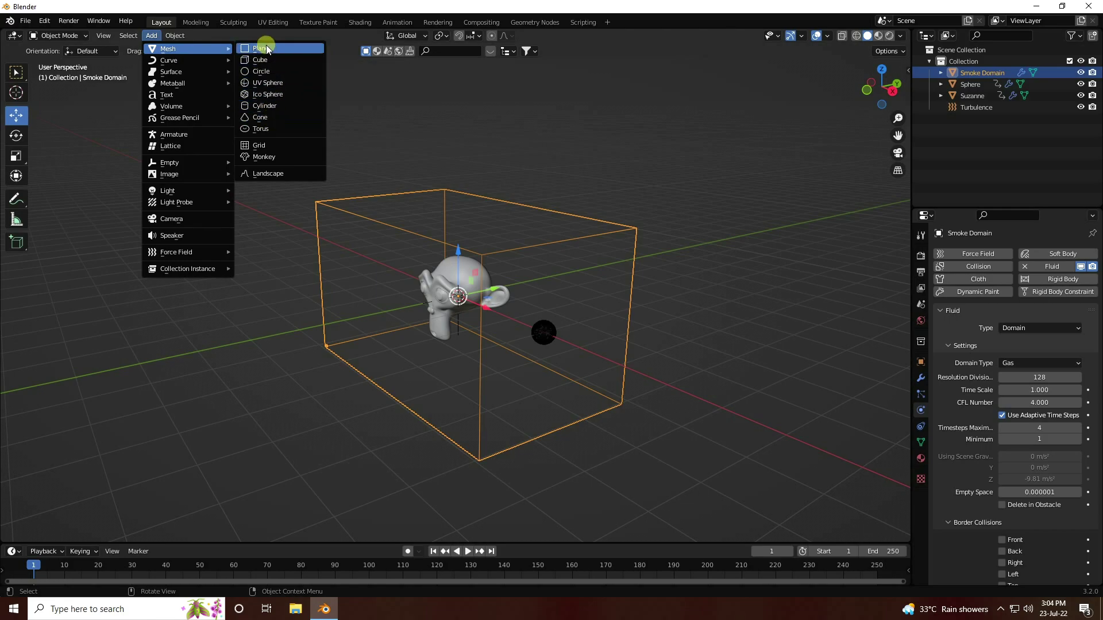
click(267, 45)
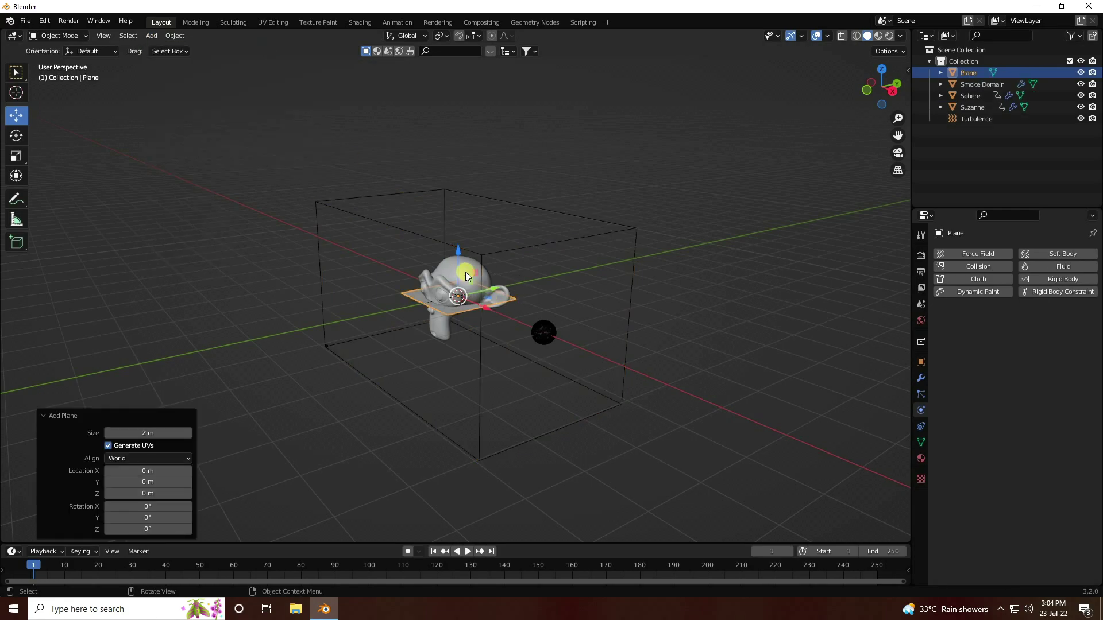
key(KP_1)
key(g)
key(z)
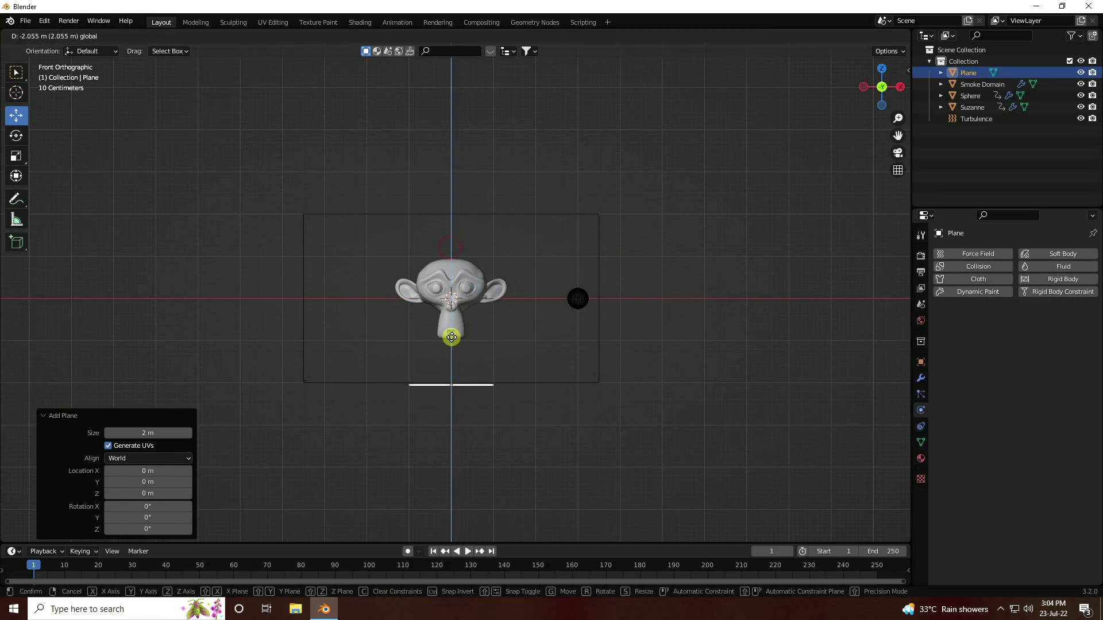
click(452, 337)
- Scale the plane up uniformly in two passes, the second by about 2.16, into a large floor around the smoke domain
key(s)
middle_drag(538, 342, 488, 347)
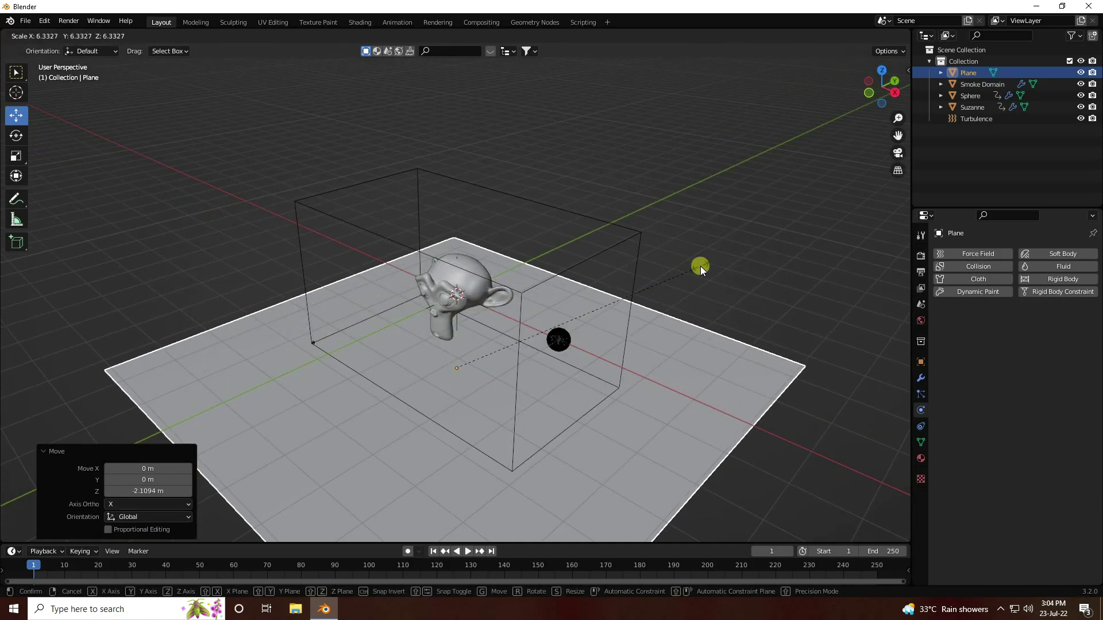
click(508, 291)
key(s)
click(628, 268)
key(ctrl+z)
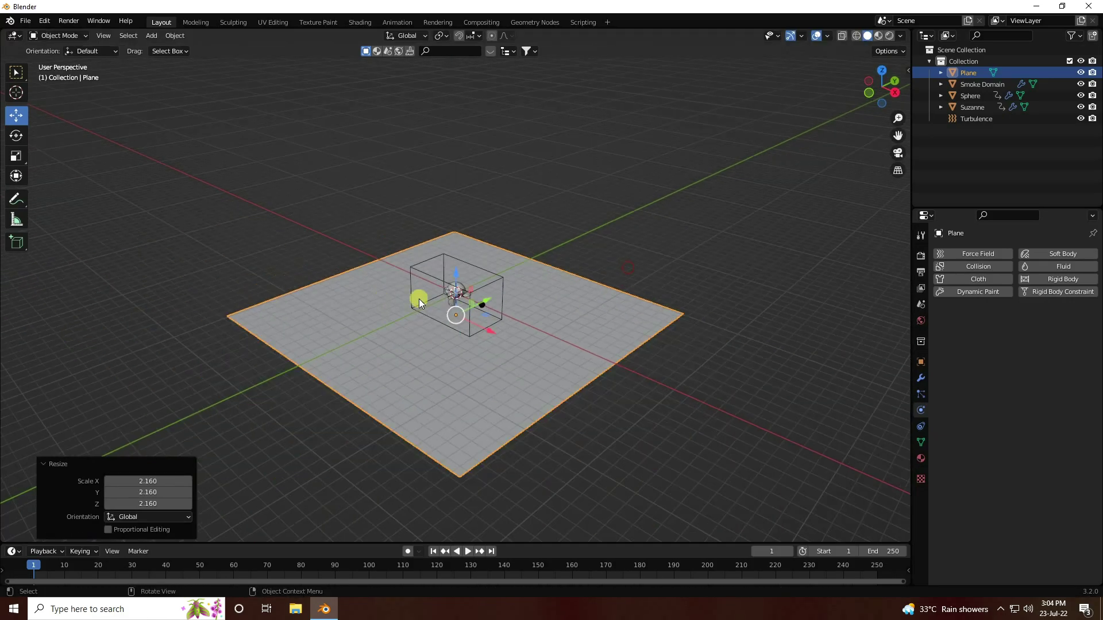
middle_drag(546, 319, 493, 322)
- In Edit Mode, extrude the floor's edge behind the monkey head straight up along Z into a tall back wall
click(55, 35)
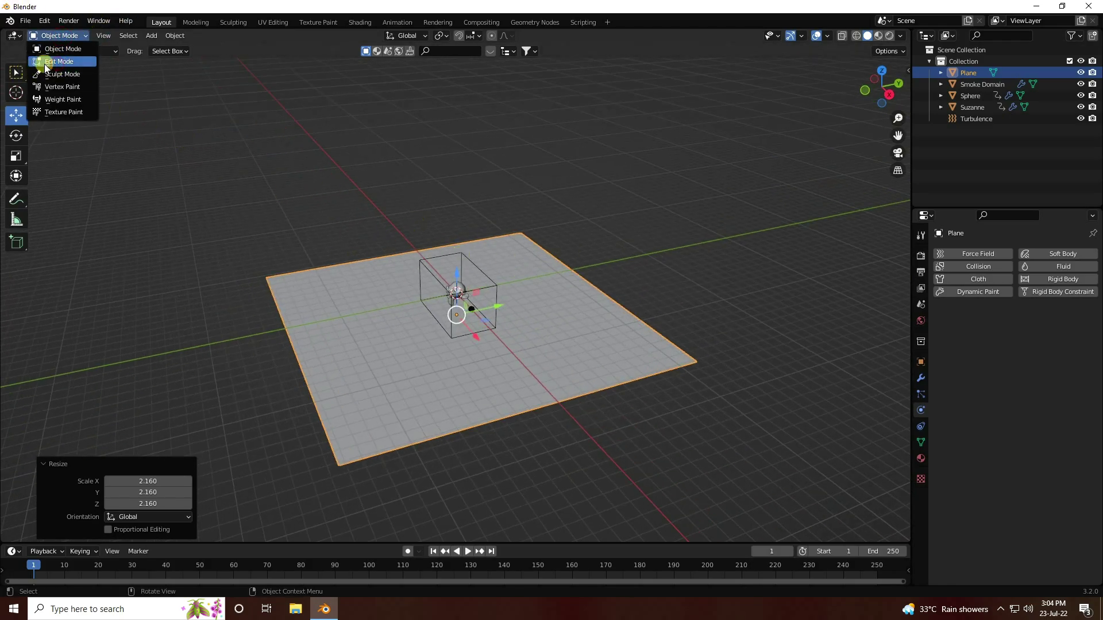
click(45, 62)
click(110, 35)
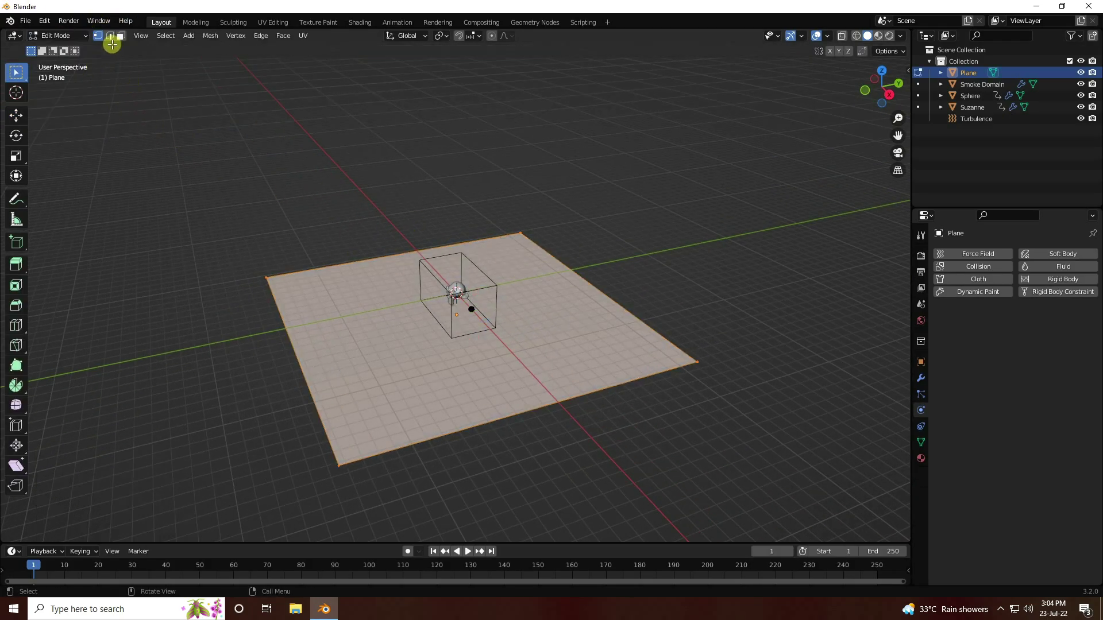
click(625, 307)
key(e)
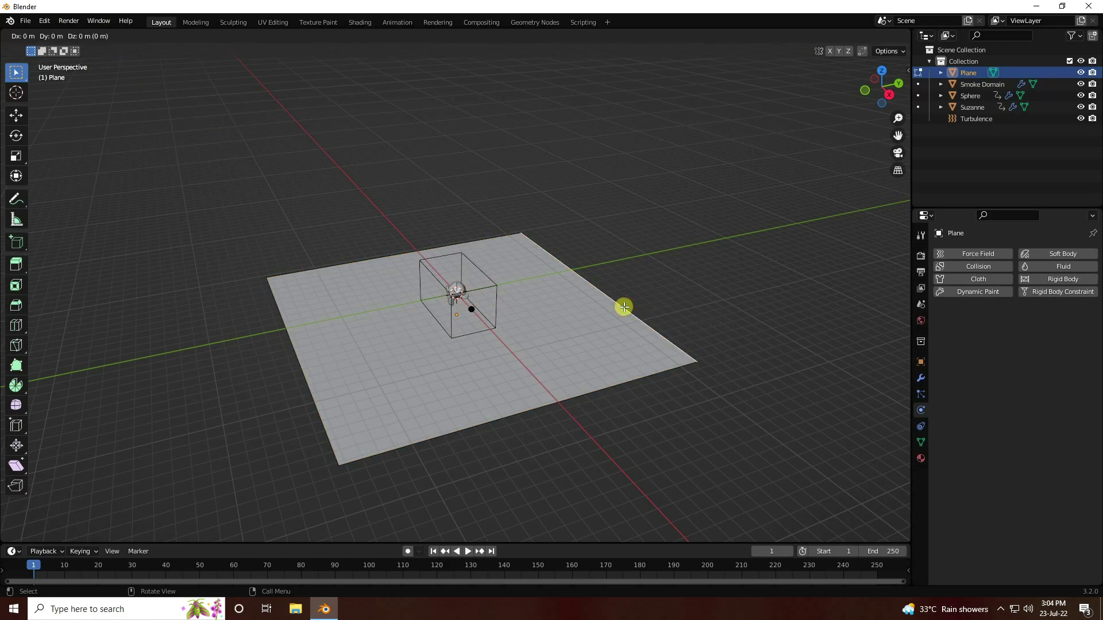
right_click(623, 306)
click(16, 115)
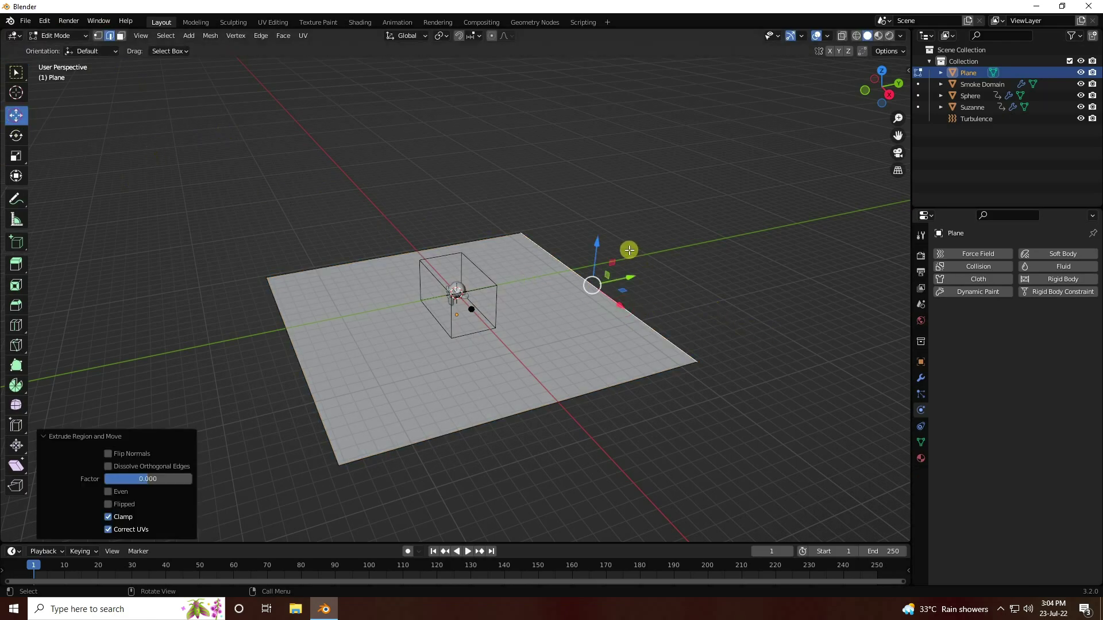
drag(602, 247, 643, 500)
- Round the corner between floor and wall with a Bevel modifier of 0.2 m amount and 40 segments
click(632, 317)
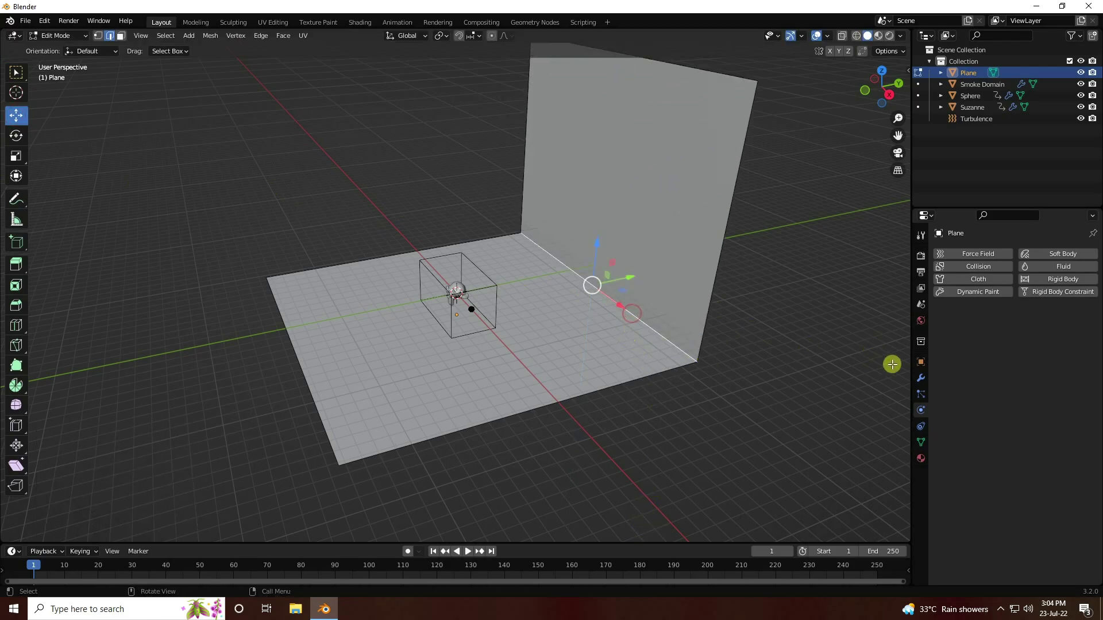
click(920, 377)
click(953, 254)
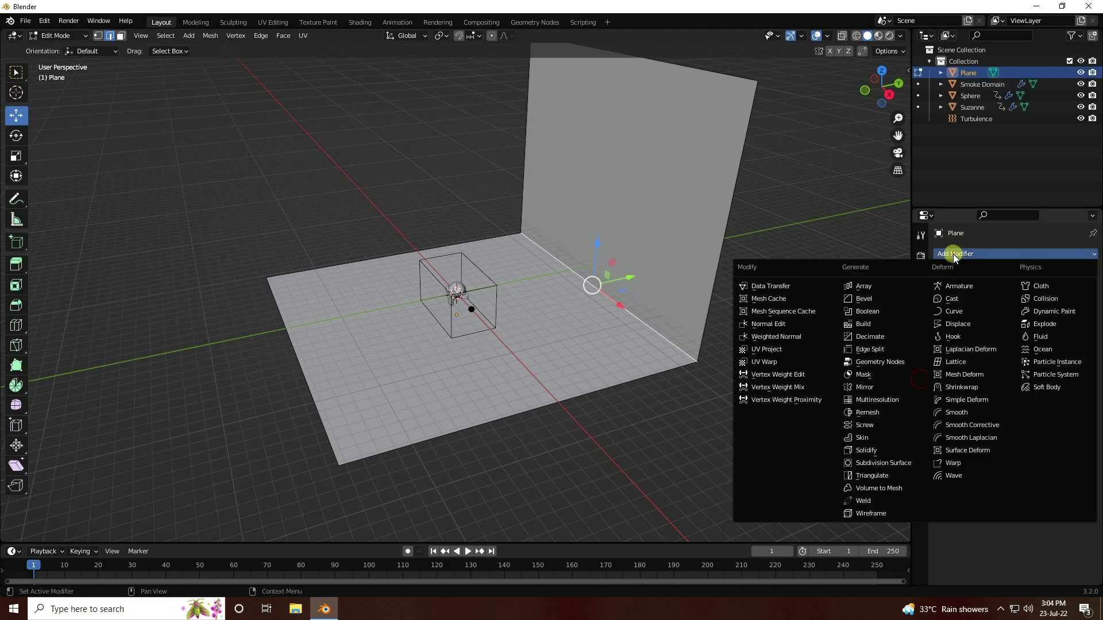
click(857, 301)
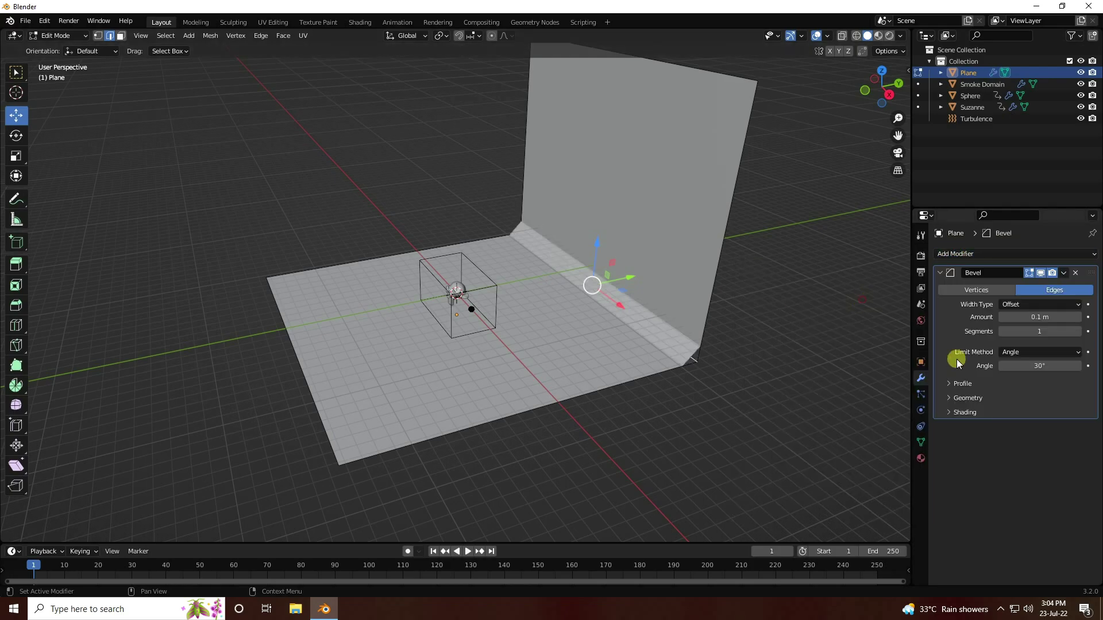
click(1038, 333)
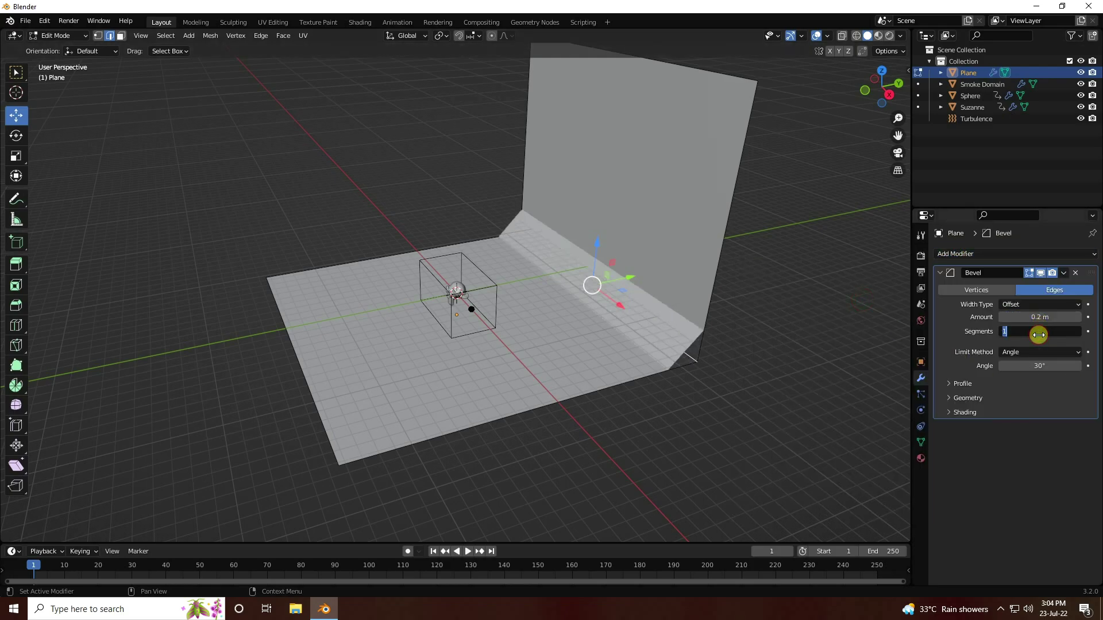
key(Return)
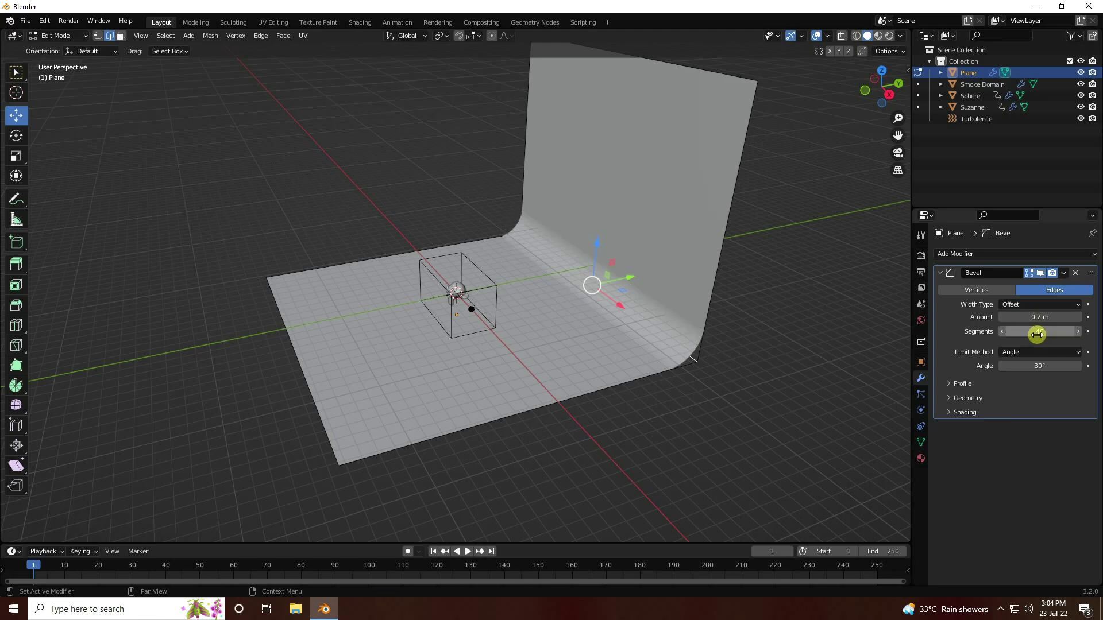
- Return to Object Mode and apply smooth shading to the backdrop plane
click(56, 37)
click(56, 49)
right_click(553, 256)
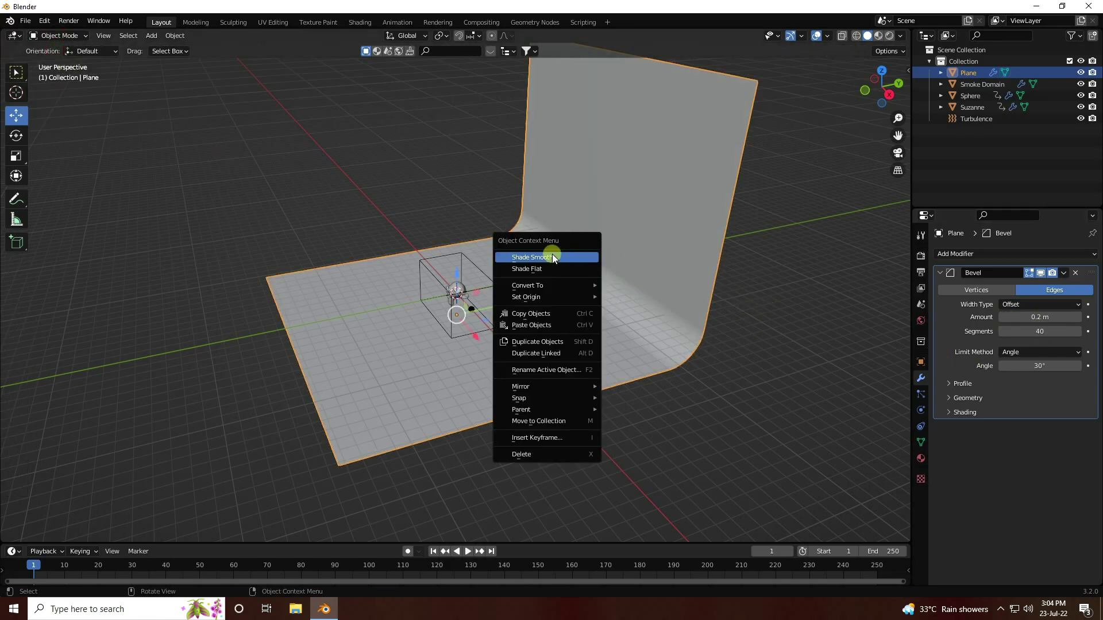
click(549, 257)
- Widen the backdrop by a factor of about 1.82 along X and move it about -2.29 m along Y
middle_drag(556, 313, 637, 301)
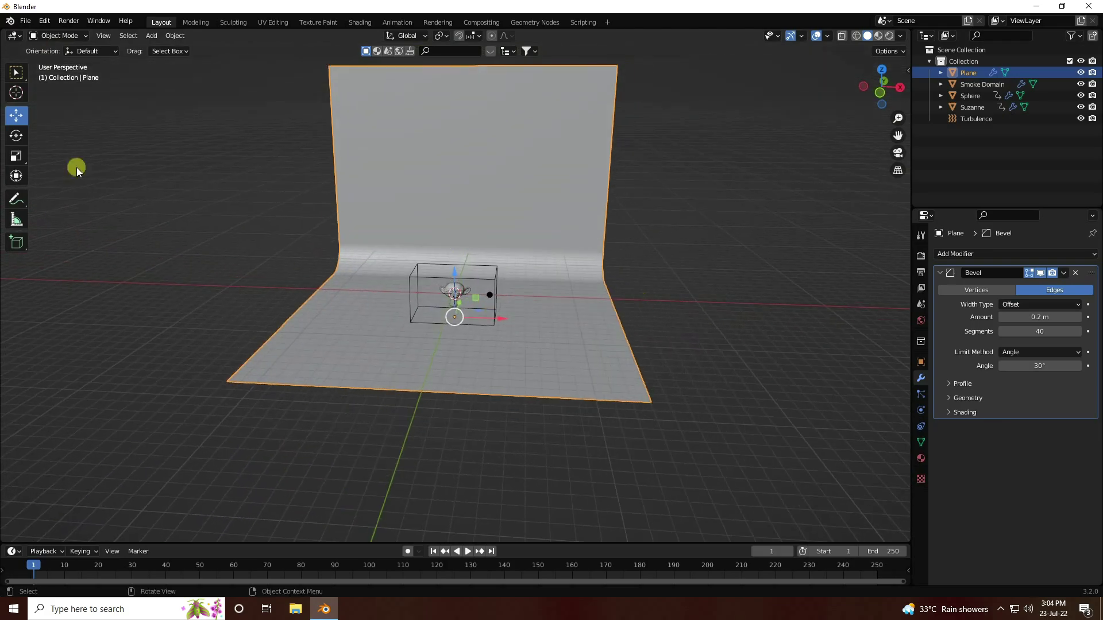
click(16, 156)
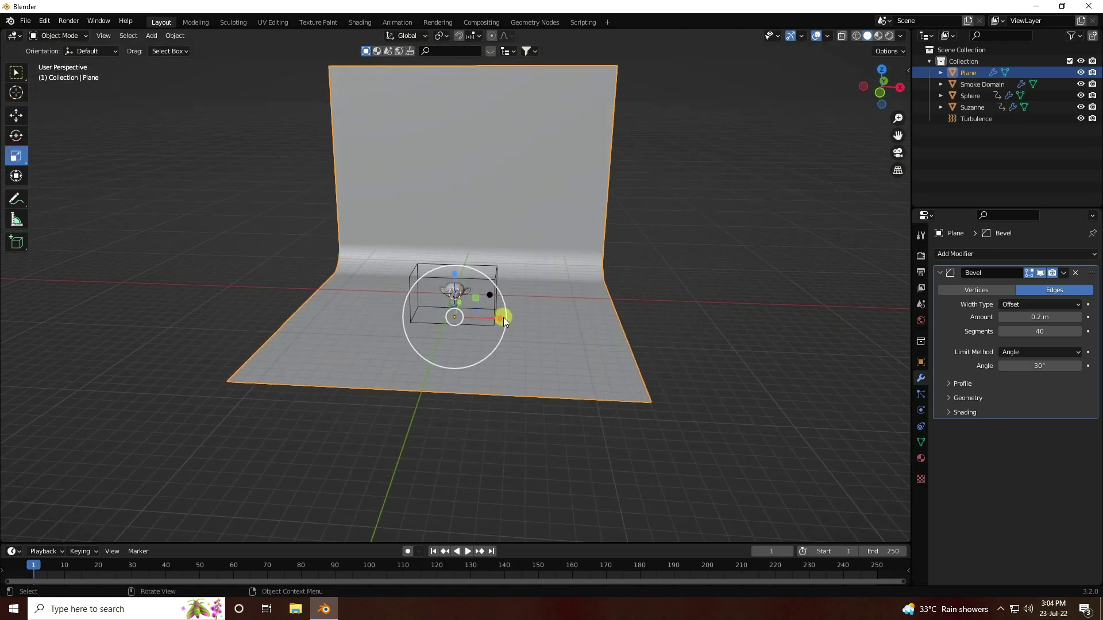
drag(503, 317, 525, 322)
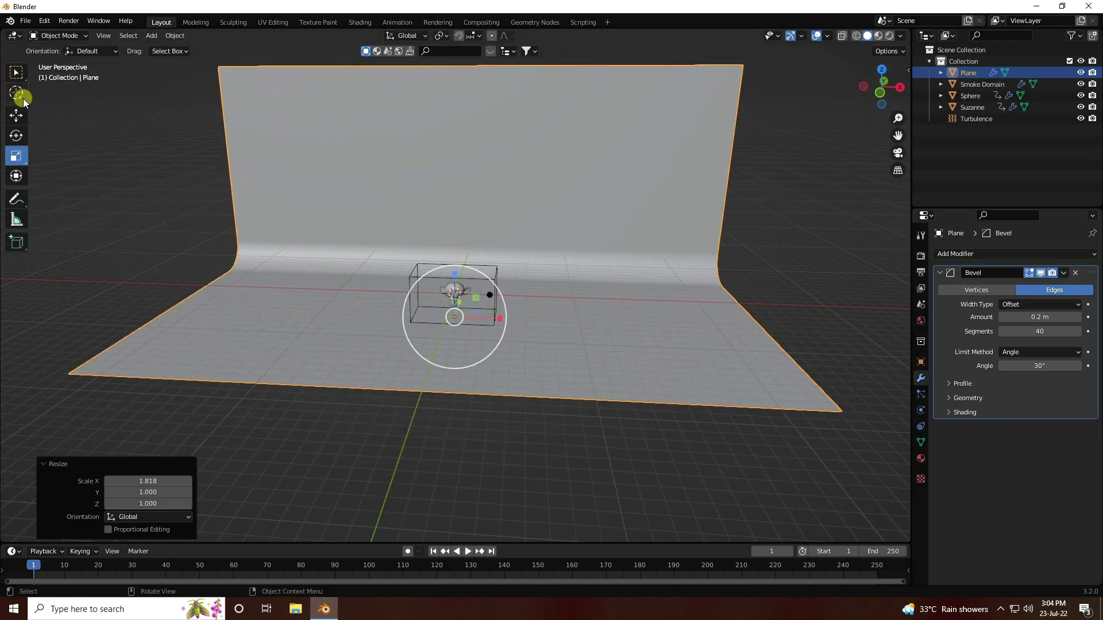
click(16, 114)
middle_drag(377, 253, 492, 309)
drag(492, 309, 474, 314)
middle_drag(474, 314, 536, 303)
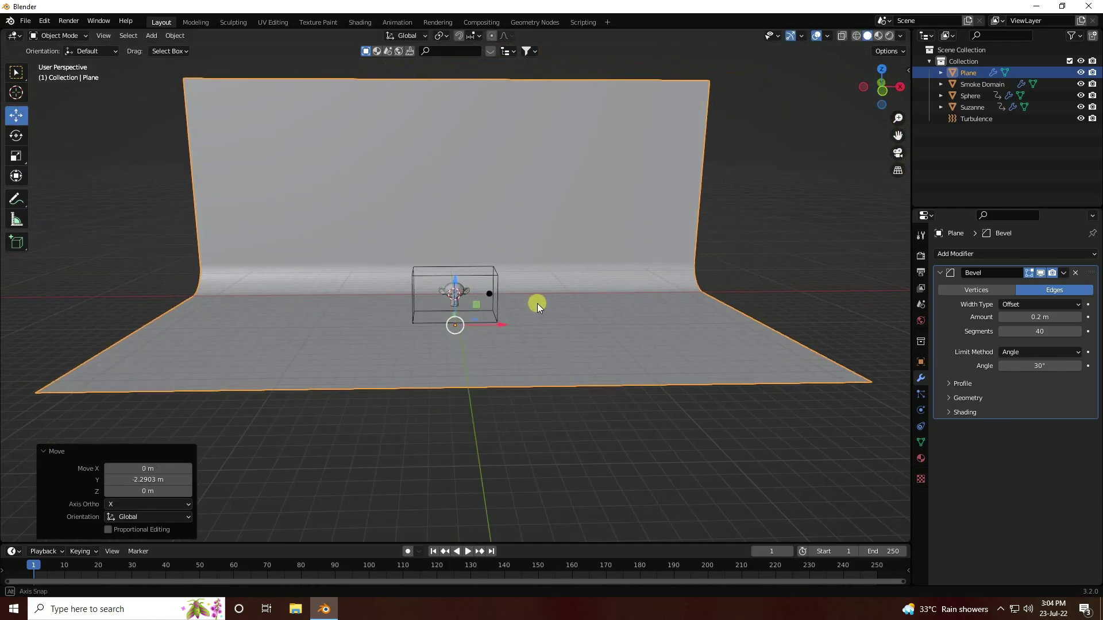
- Add a camera, move it about -6.53 m along Y in front of the monkey head, and look through it
scroll(478, 306, up, 5)
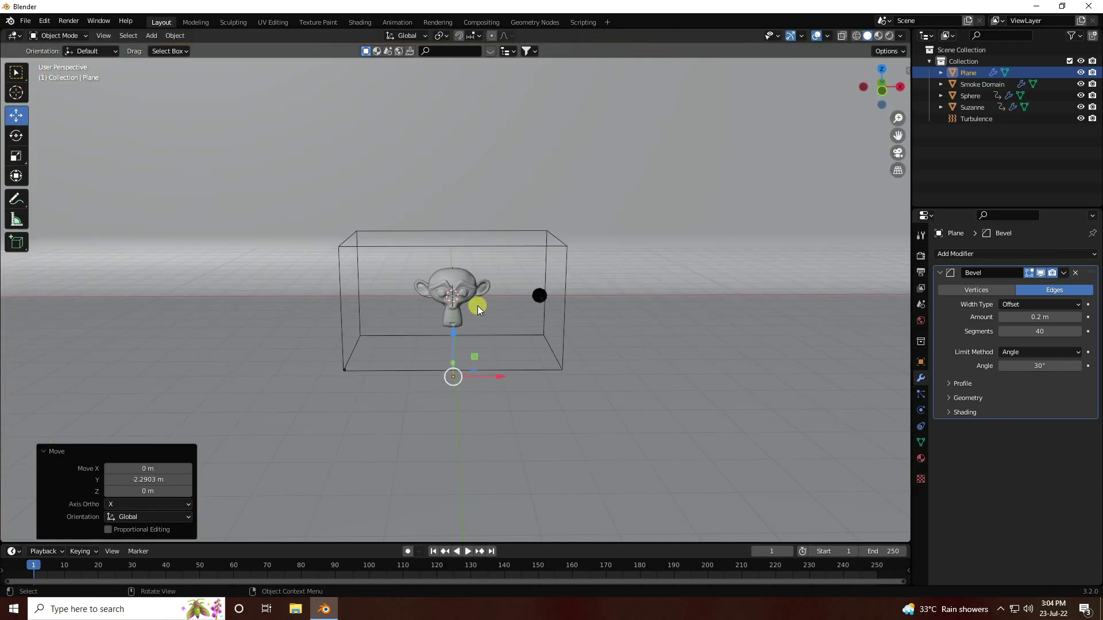
click(151, 36)
click(182, 219)
scroll(494, 367, up, 5)
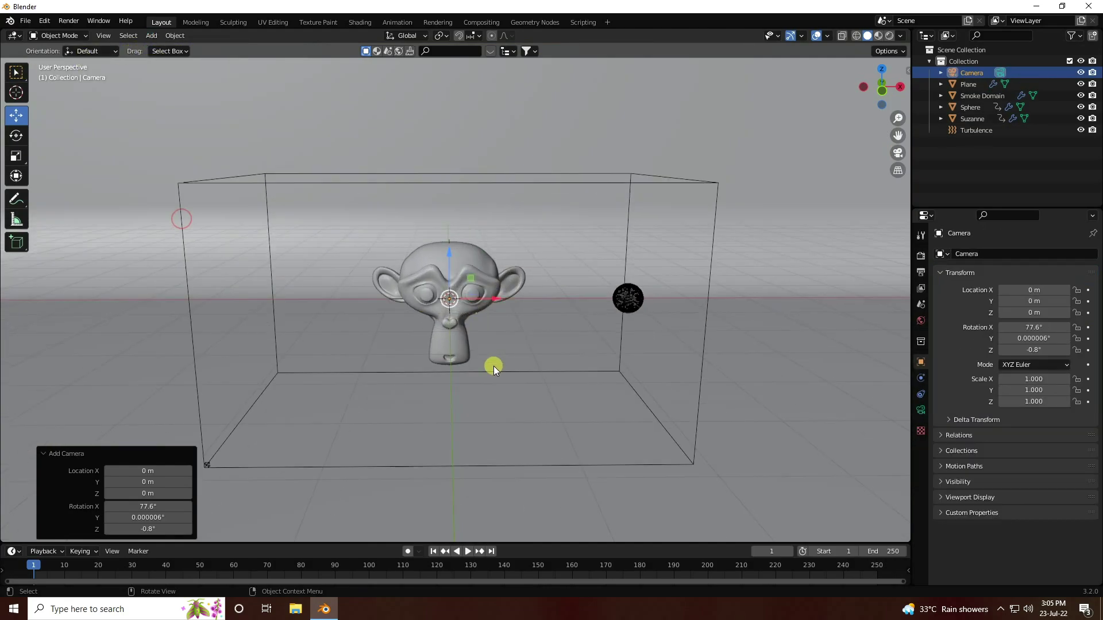
middle_drag(494, 367, 504, 315)
scroll(501, 299, down, 3)
key(g)
key(y)
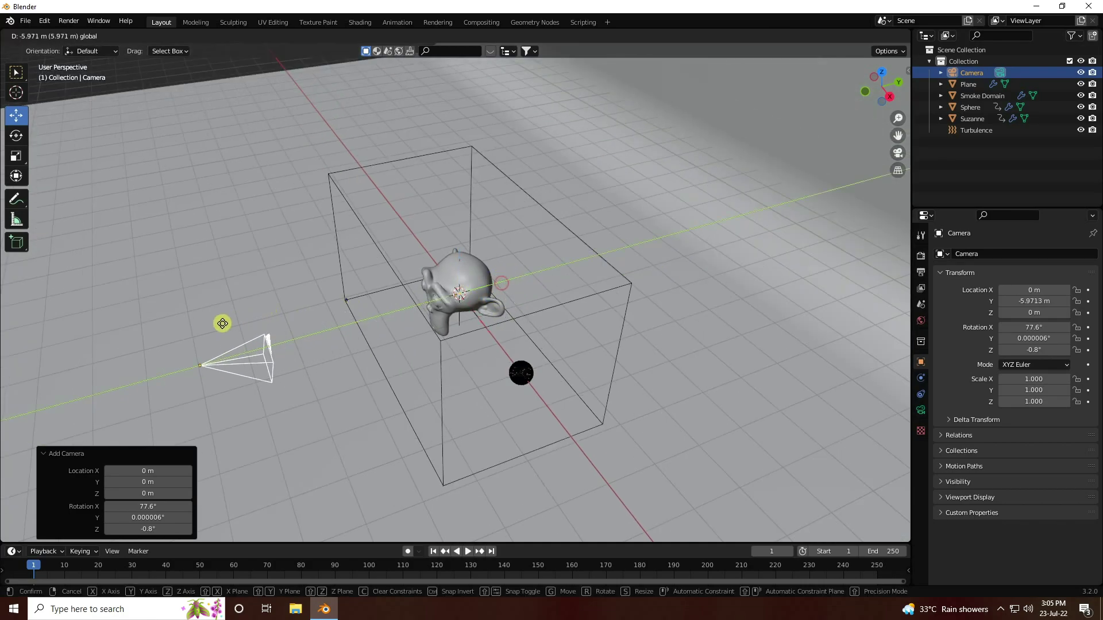
click(213, 328)
key(KP_0)
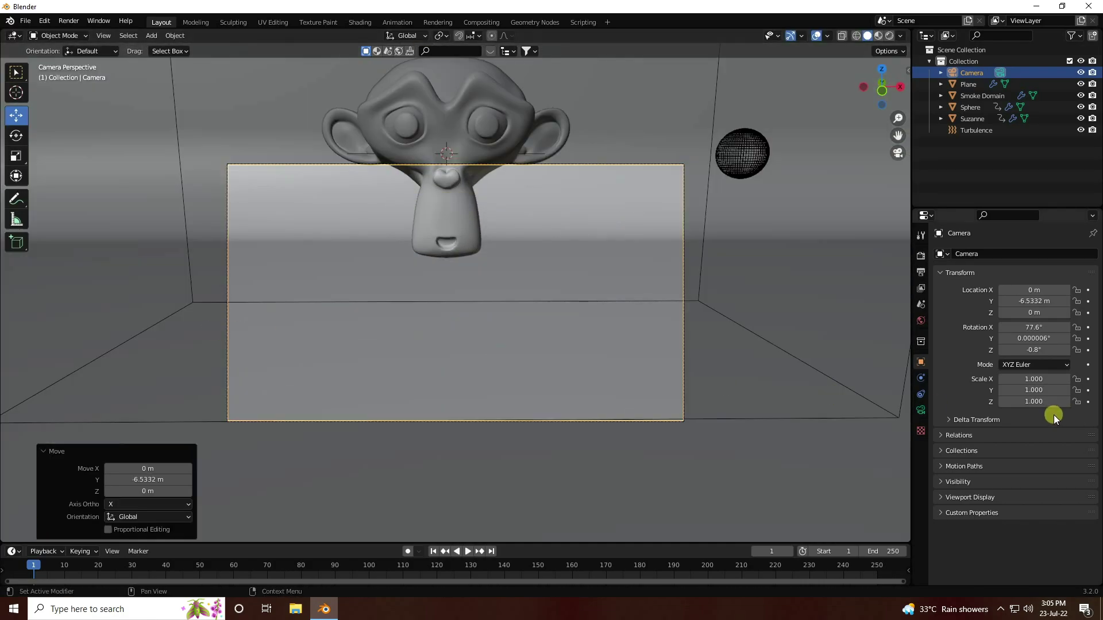
- Set the camera's rotation to 90° on X, 0° on Y and 0° on Z, and its Y location to about -7.4 m
click(968, 76)
click(1041, 324)
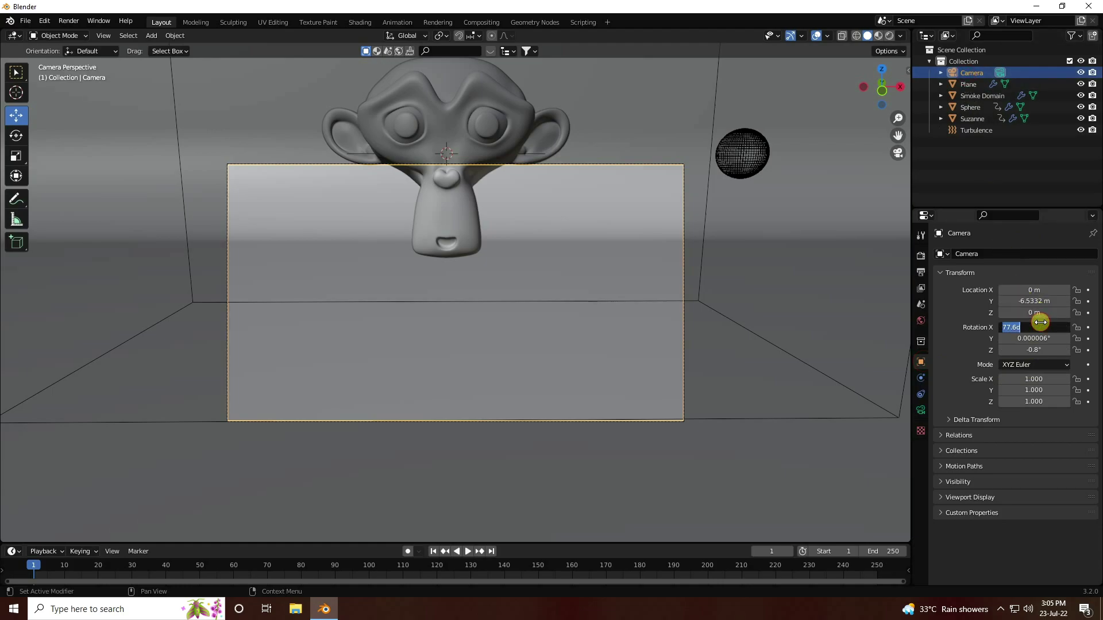
key(Return)
click(1034, 338)
text(0)
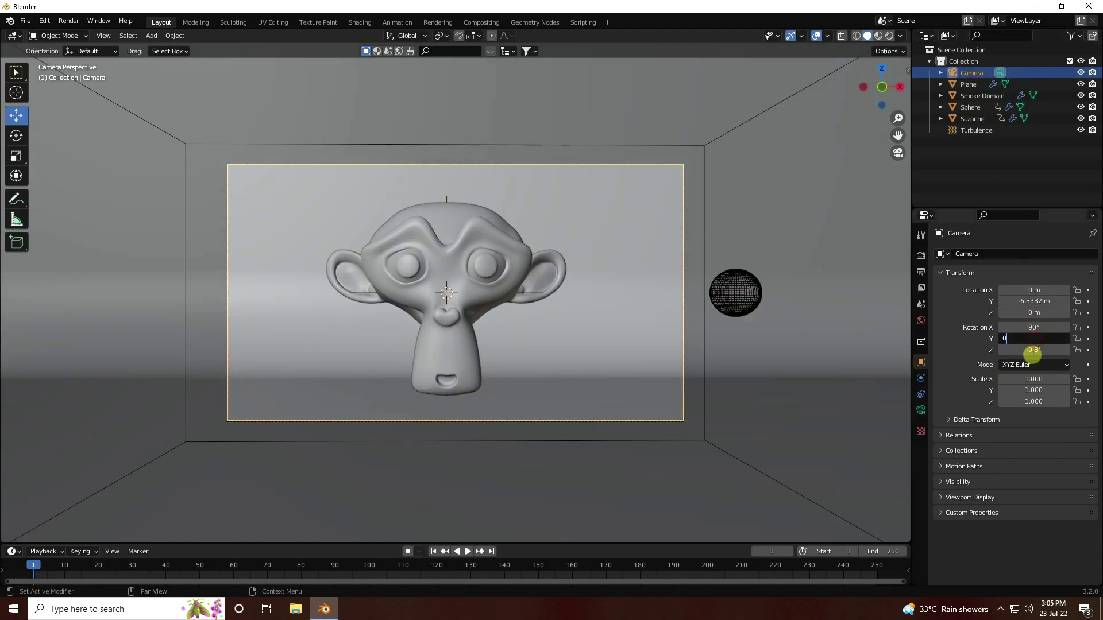
click(1031, 350)
text(0)
key(Return)
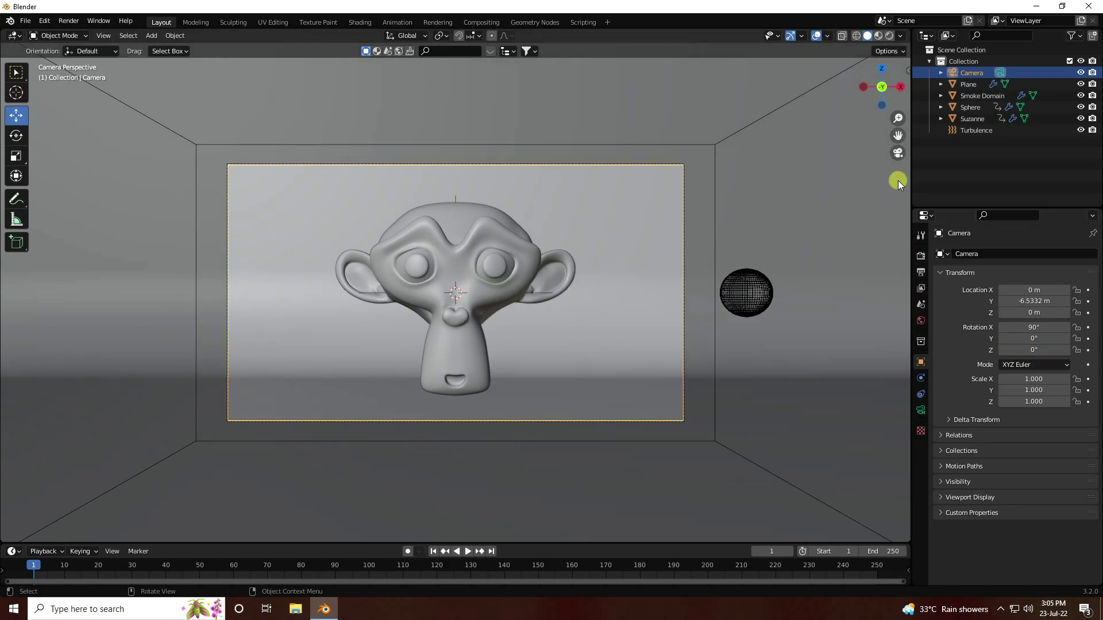
drag(1030, 301, 984, 310)
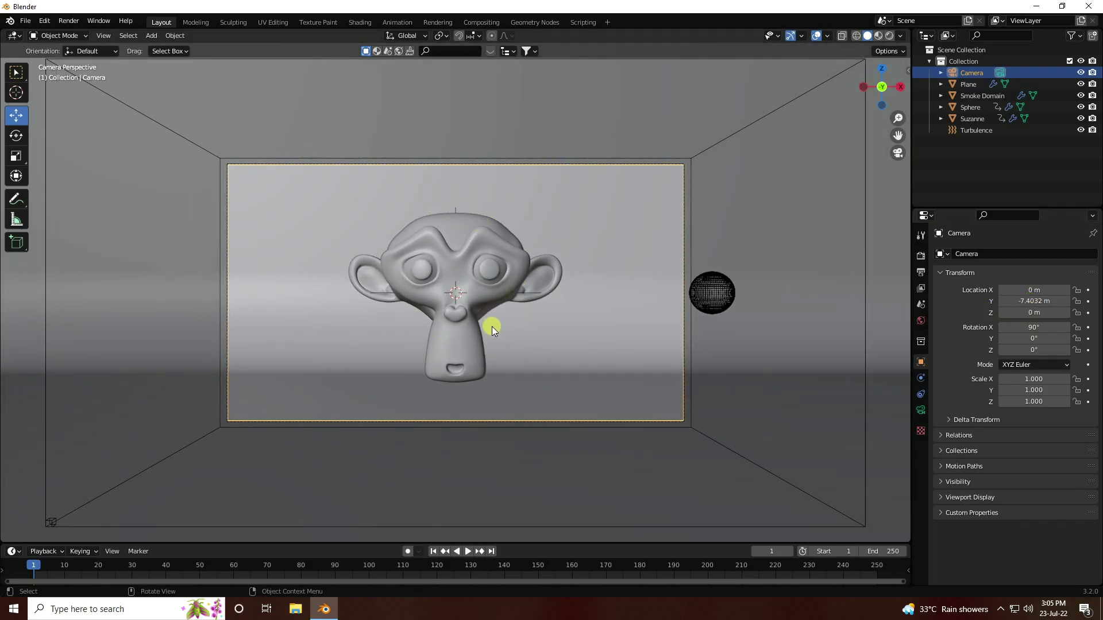
- Show the scene in material preview and give the backdrop plane a new material with a black base color
click(879, 35)
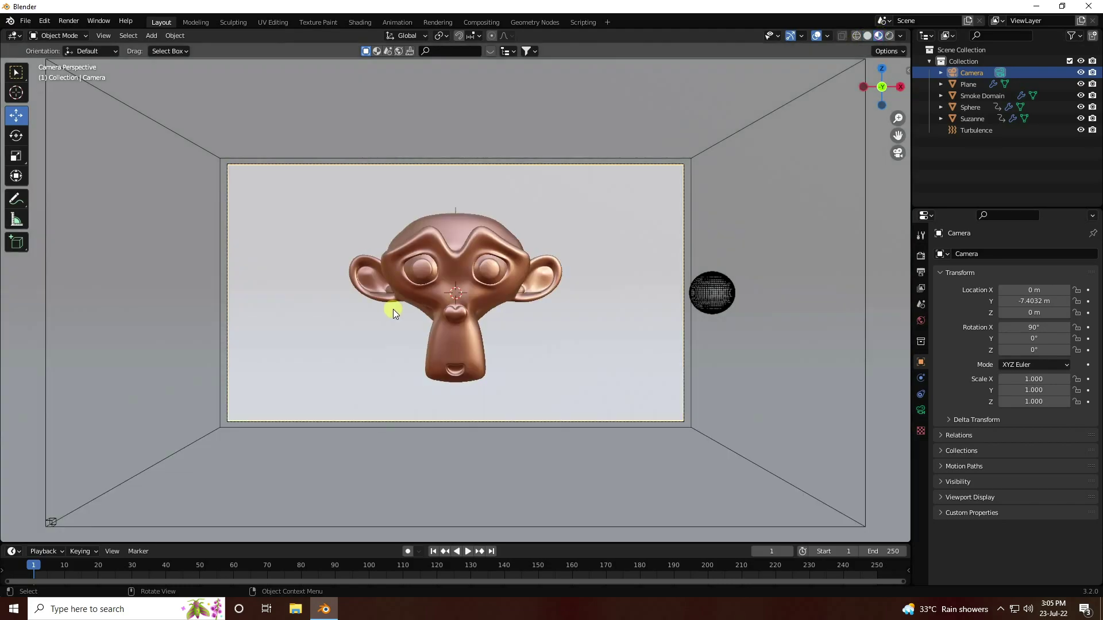
click(374, 185)
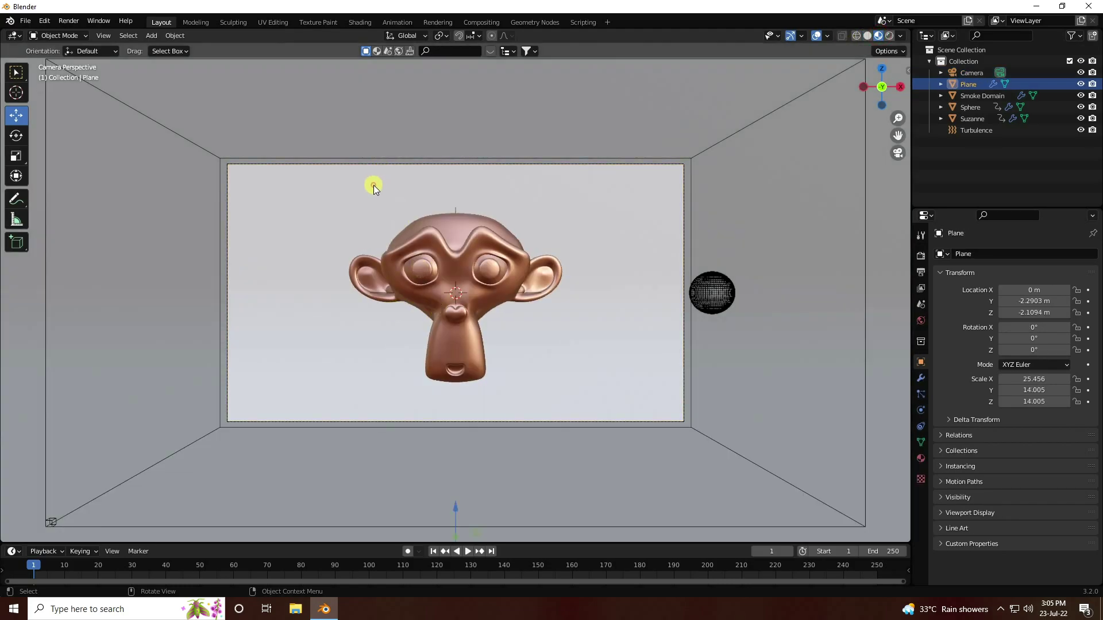
click(922, 460)
click(994, 305)
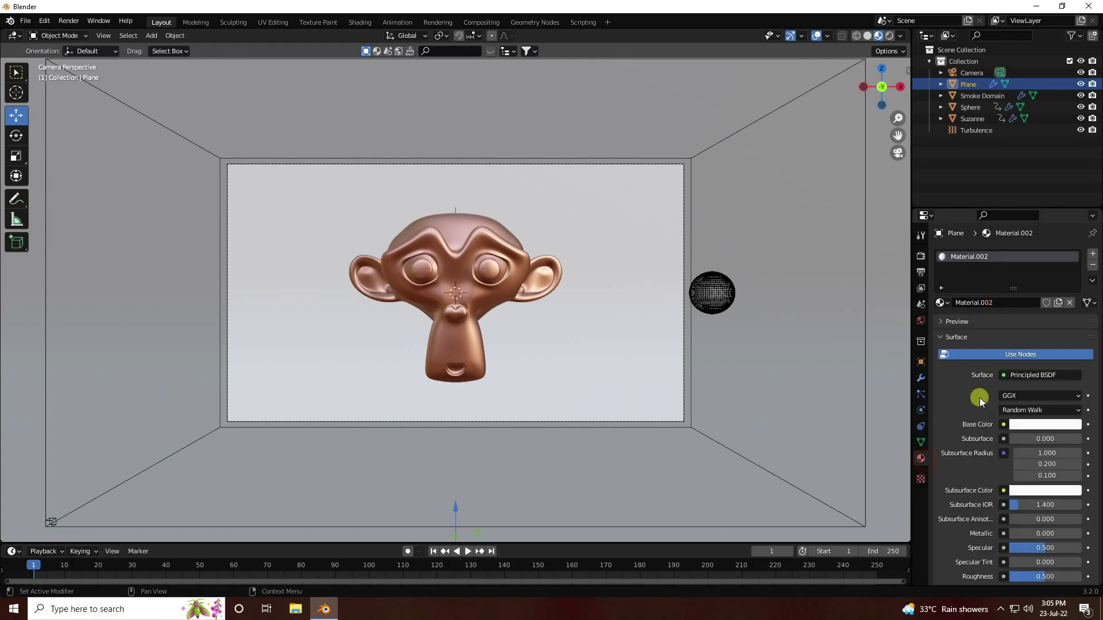
click(1026, 425)
drag(1080, 316, 1076, 391)
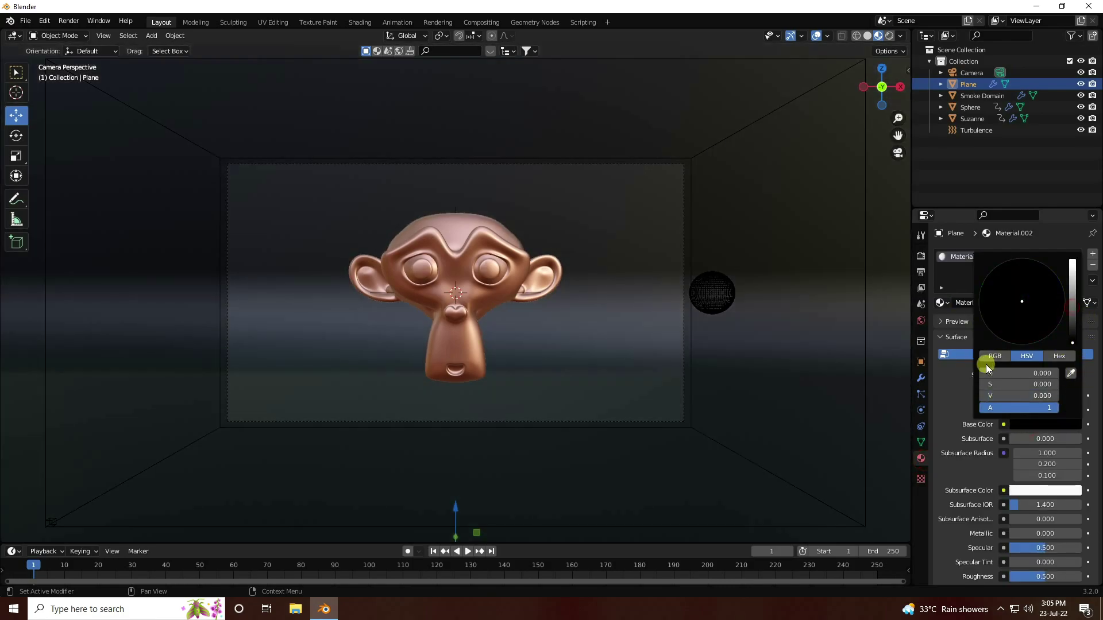
- Set the backdrop material's roughness to 0.7
scroll(959, 508, down, 4)
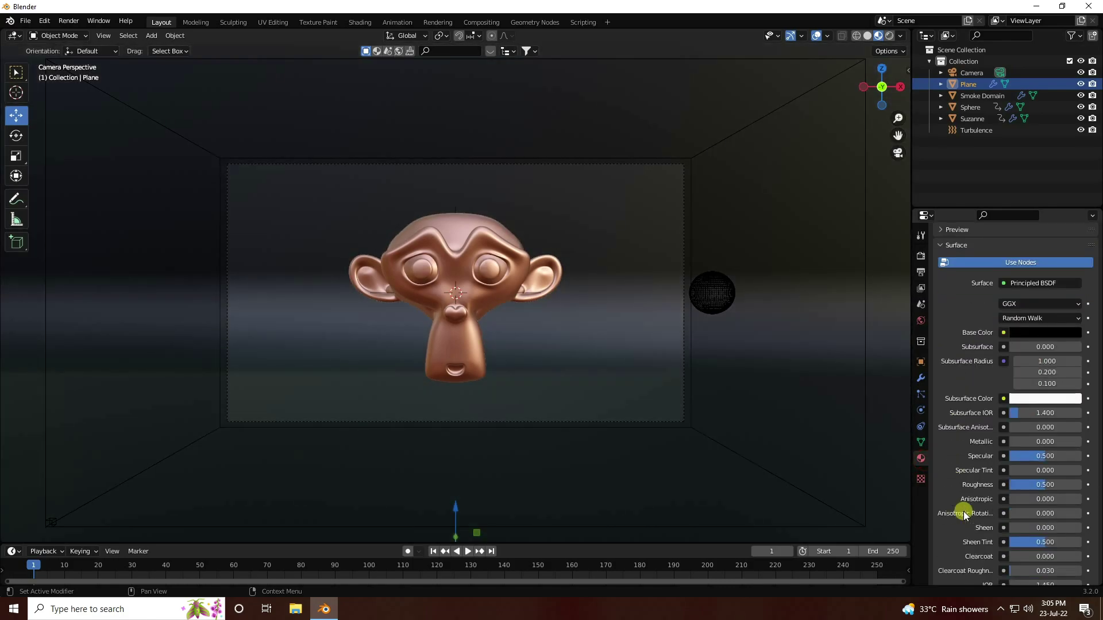
click(1049, 485)
text(0.7)
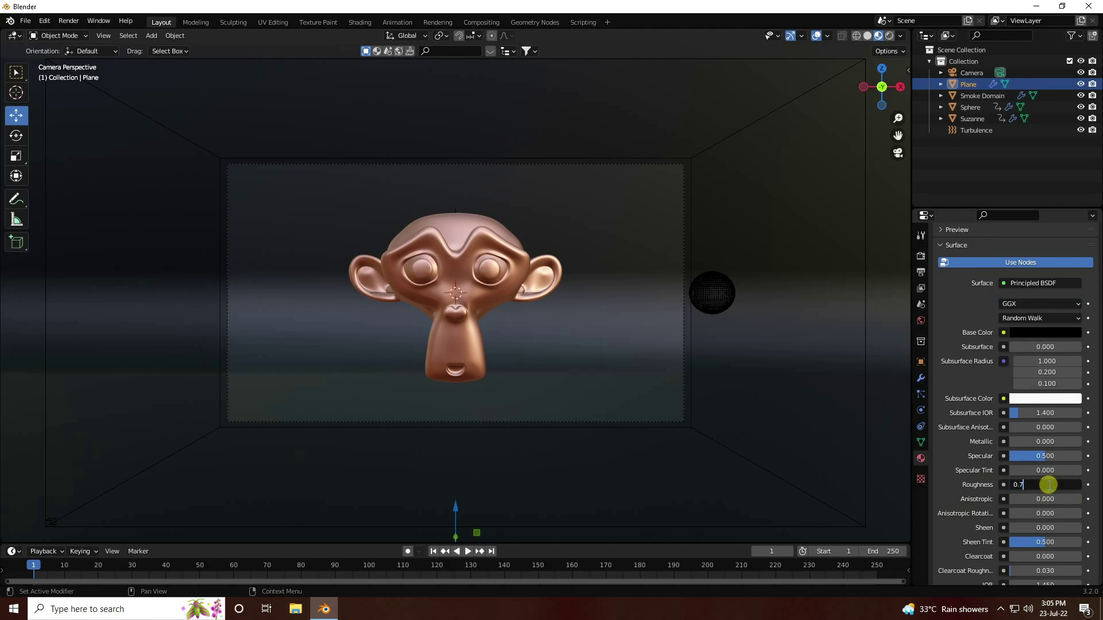
key(Return)
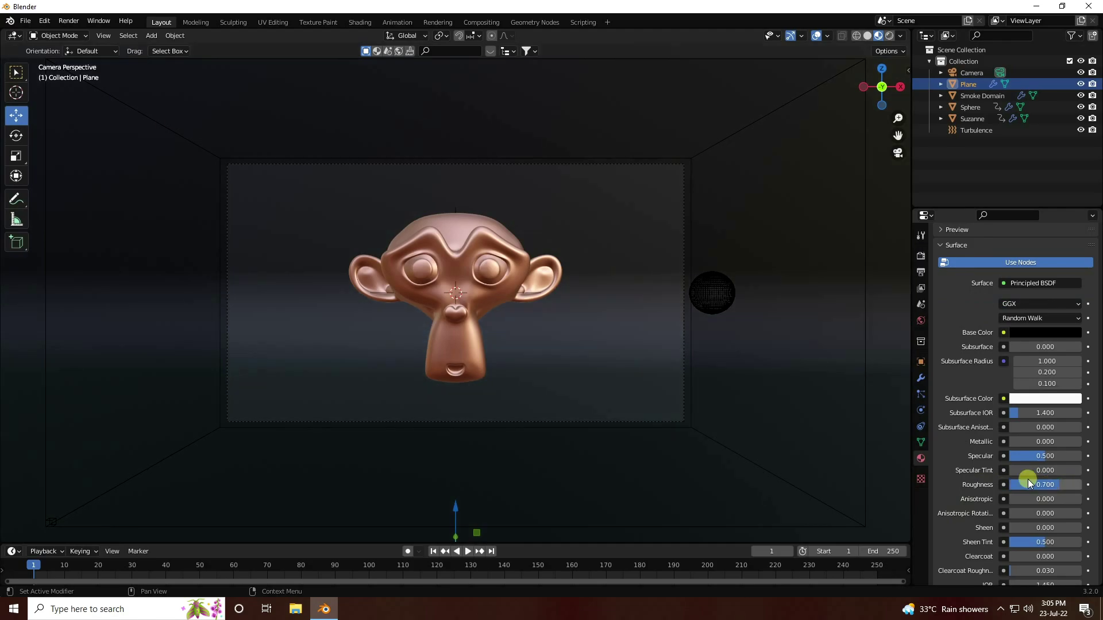
- Add an area light and raise it about 3.58 m along Z above the monkey head
middle_drag(447, 296, 445, 323)
scroll(451, 291, down, 4)
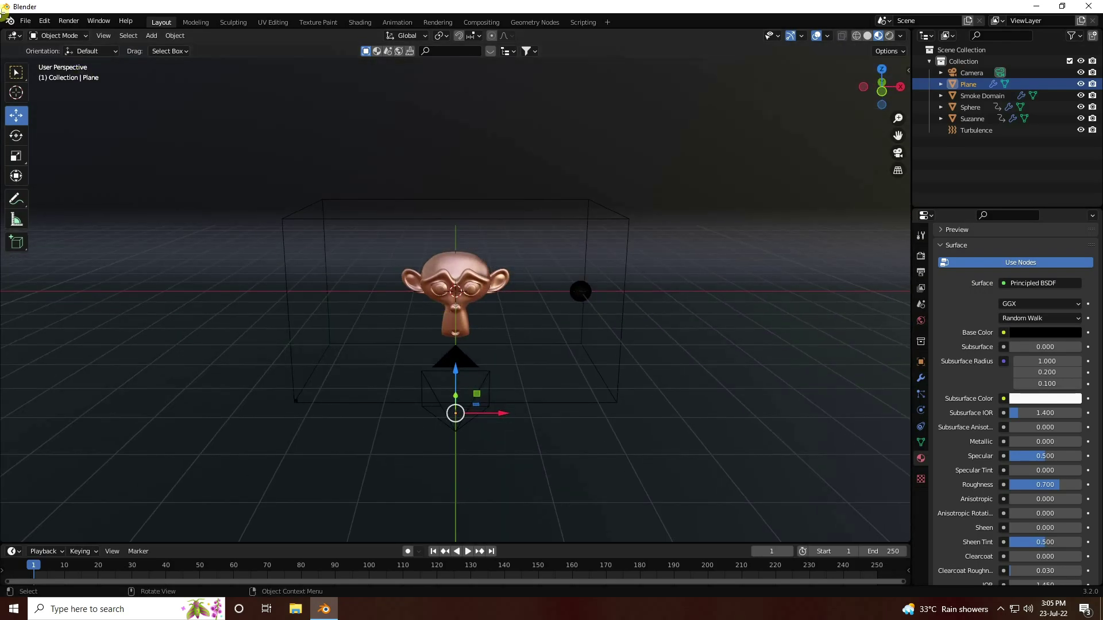
click(151, 36)
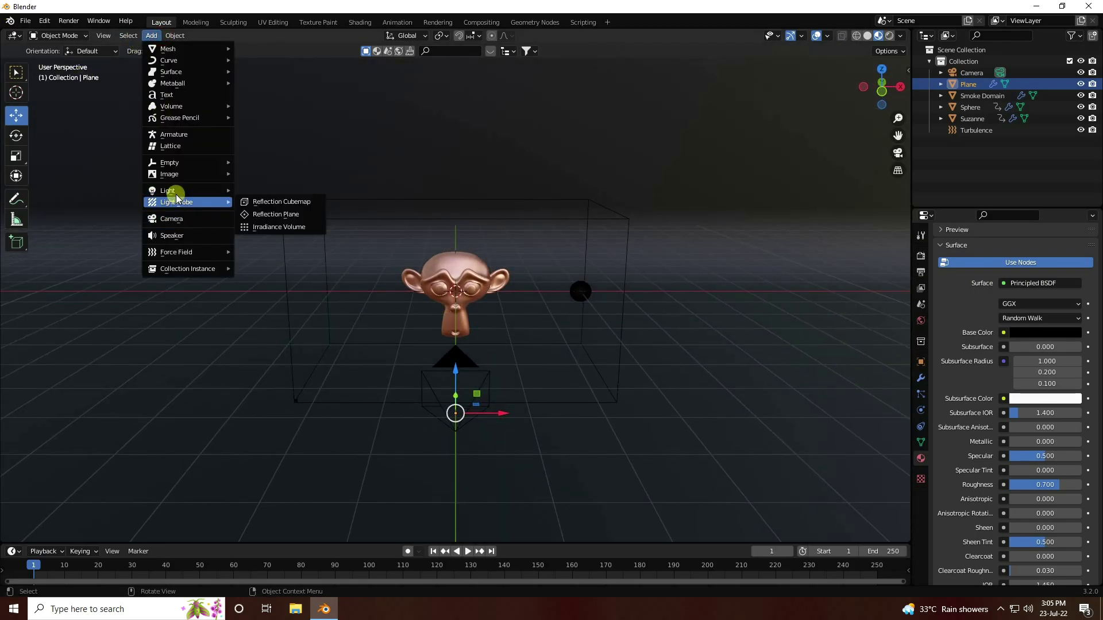
mouse_move(180, 191)
click(278, 227)
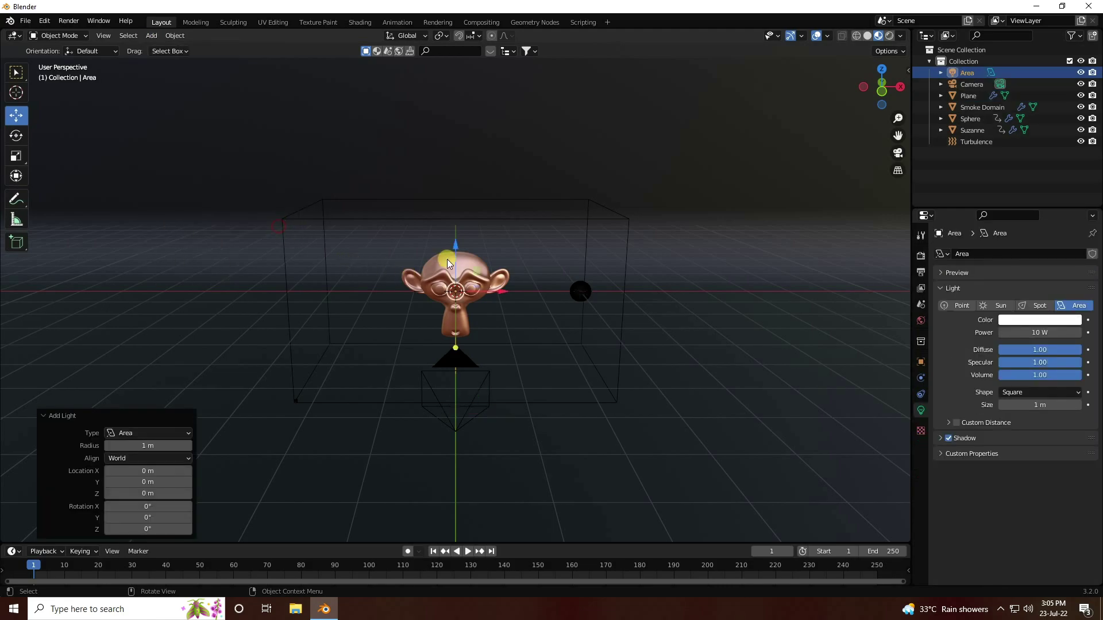
drag(456, 246, 448, 87)
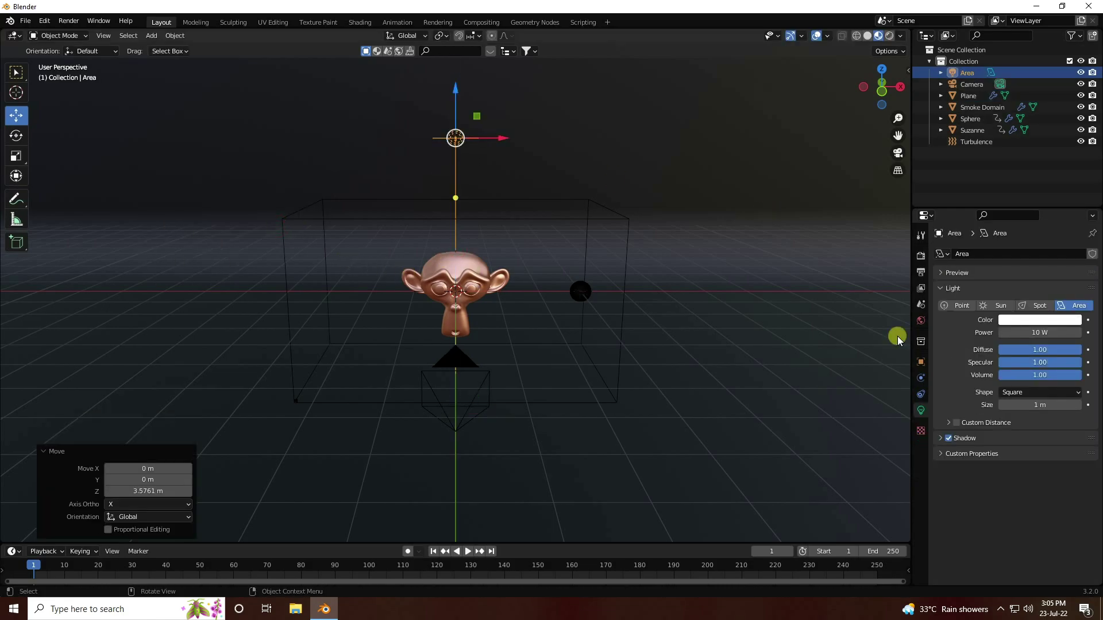
- Set the area light's size to 3 m and its power to 500 W
double_click(1043, 404)
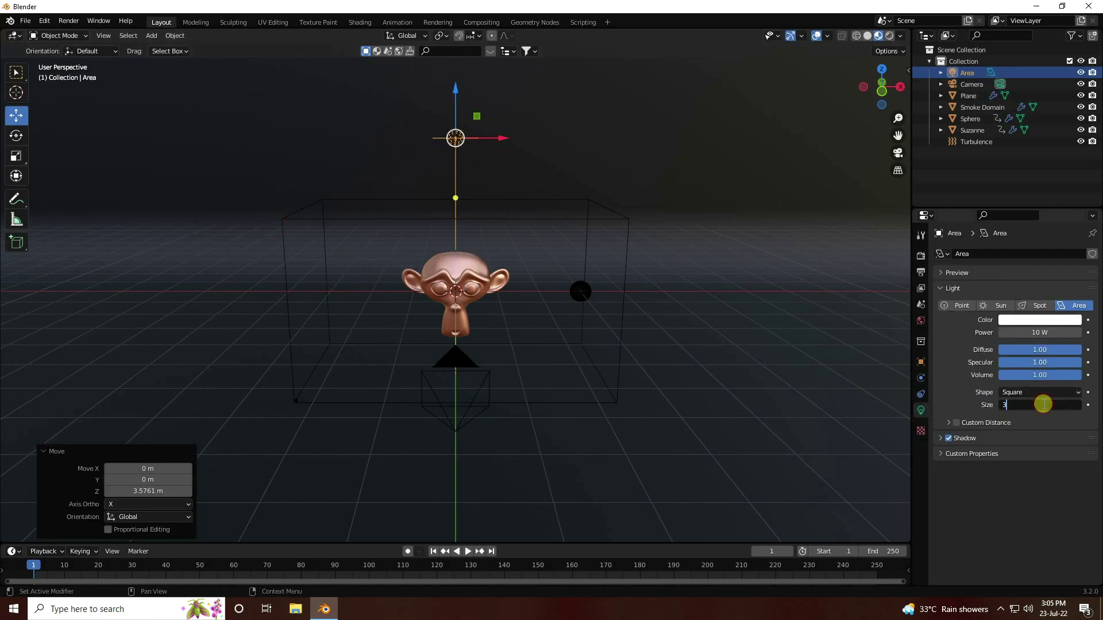
text(3)
key(Return)
double_click(1032, 333)
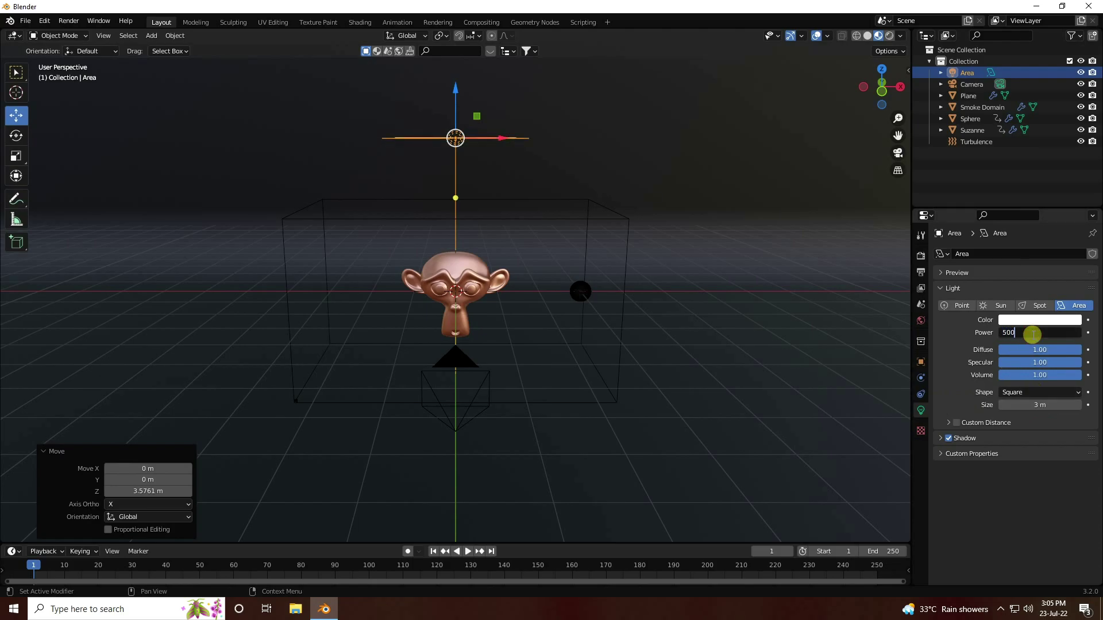
key(Return)
- Duplicate the overhead area light, move the copy about 7.2 m along X, and lower it to the monkey head's height
scroll(430, 222, down, 2)
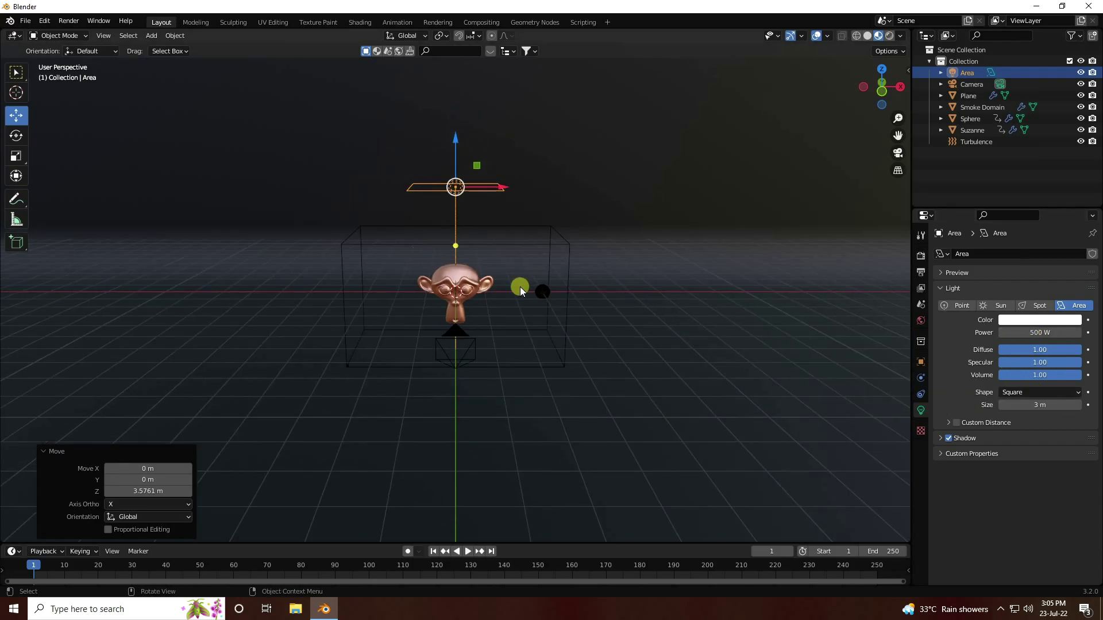
middle_drag(519, 288, 487, 226)
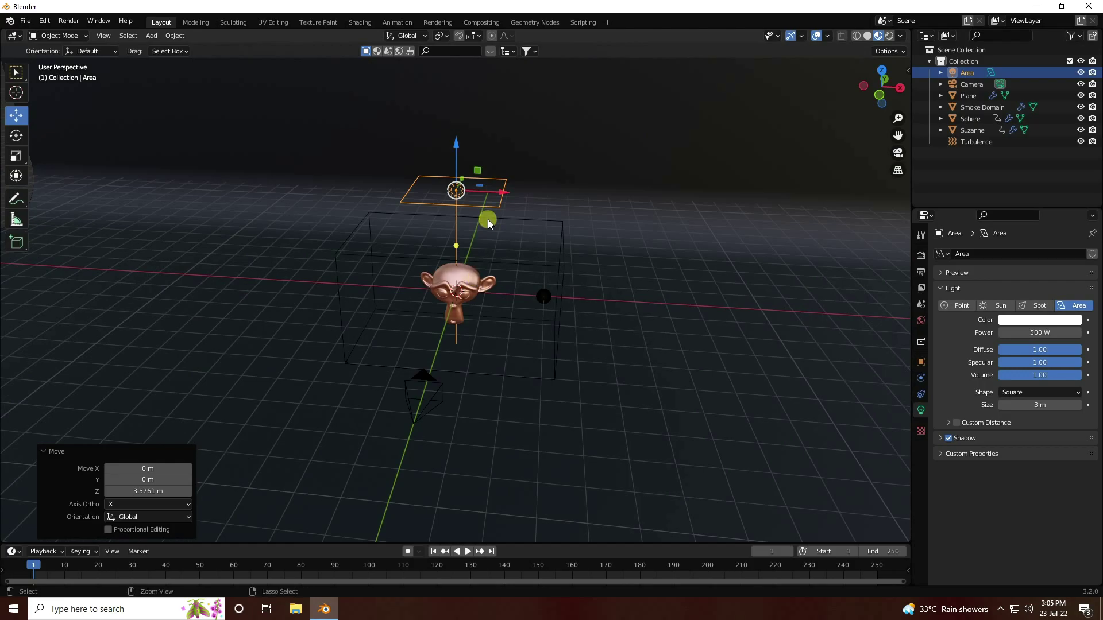
key(ctrl+c)
key(ctrl+v)
key(g)
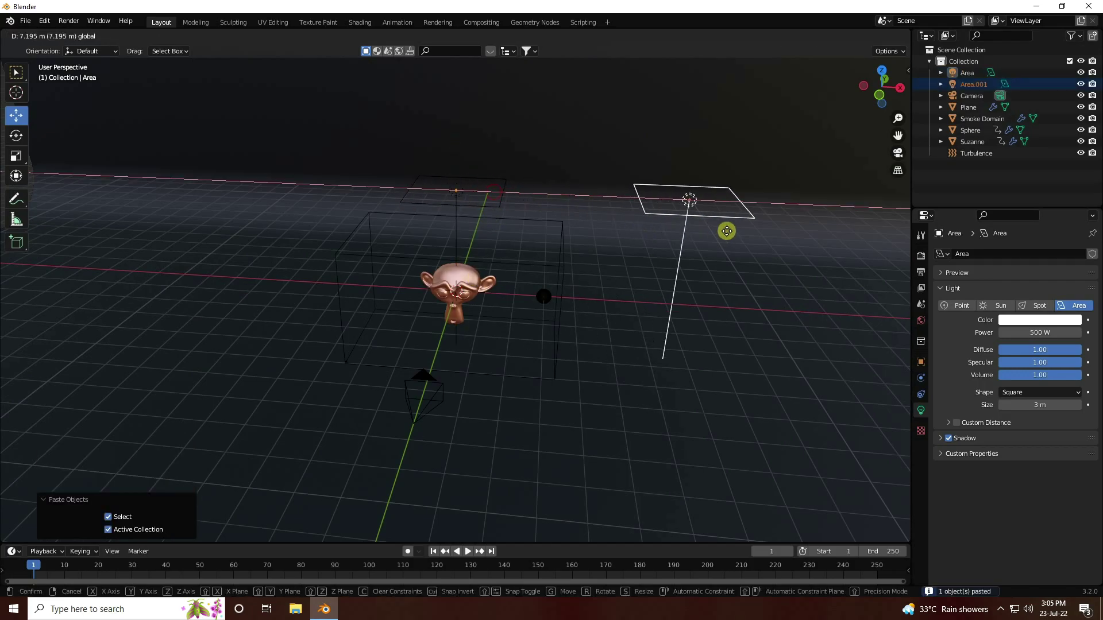
click(727, 231)
key(g)
key(z)
click(661, 284)
middle_drag(661, 284, 677, 318)
key(g)
key(z)
click(677, 248)
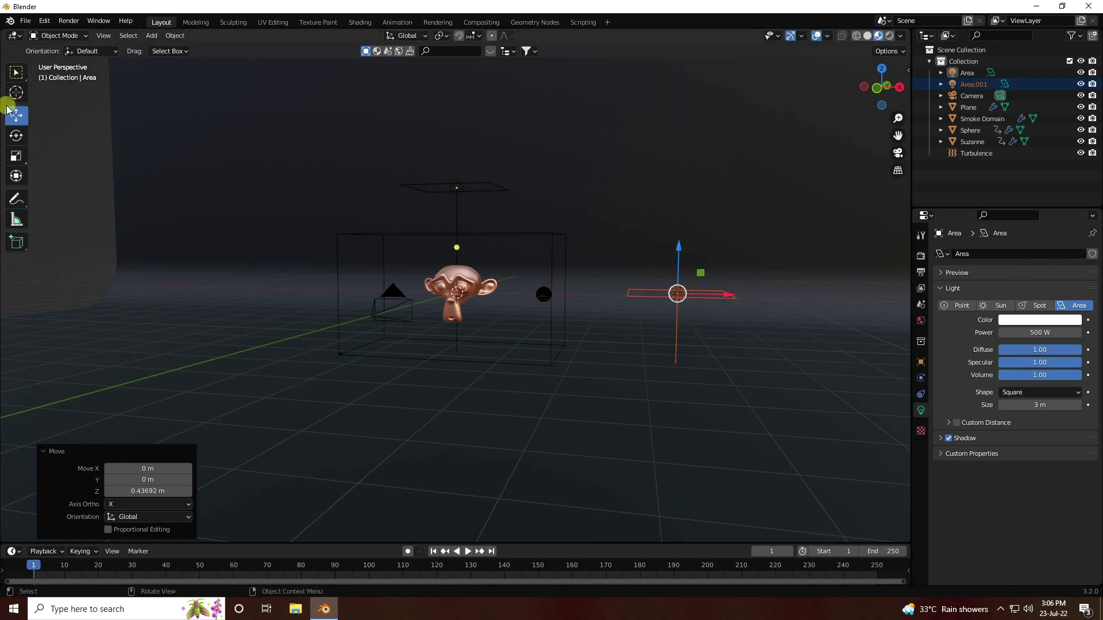
- Rotate the copied area light 90° about Y and move it about -3.24 m along X toward the monkey head
click(16, 135)
drag(708, 265, 732, 353)
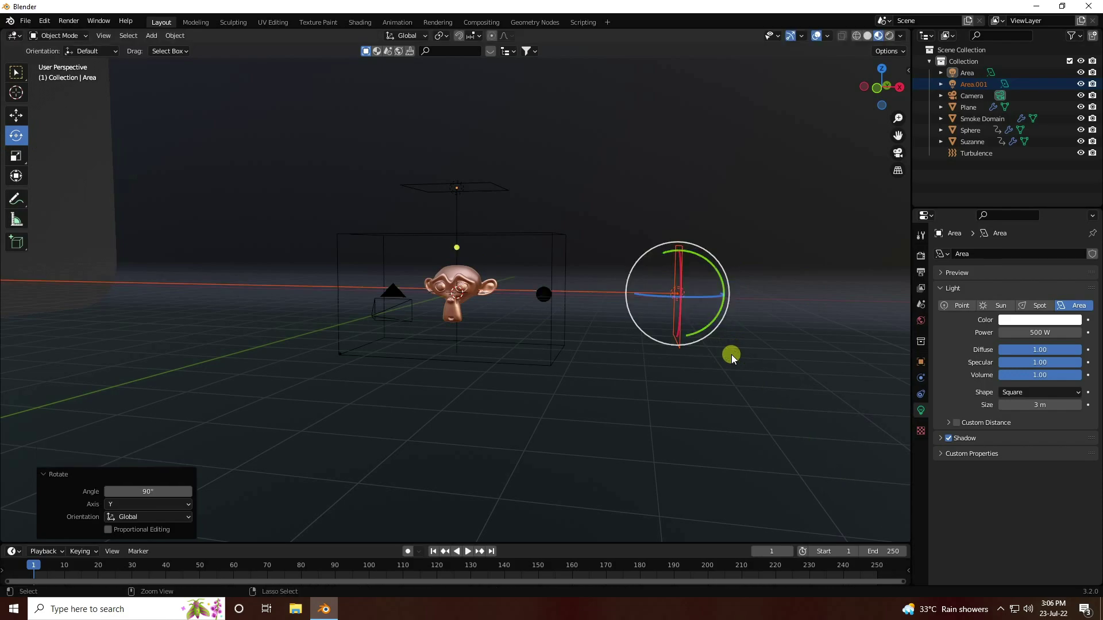
click(11, 115)
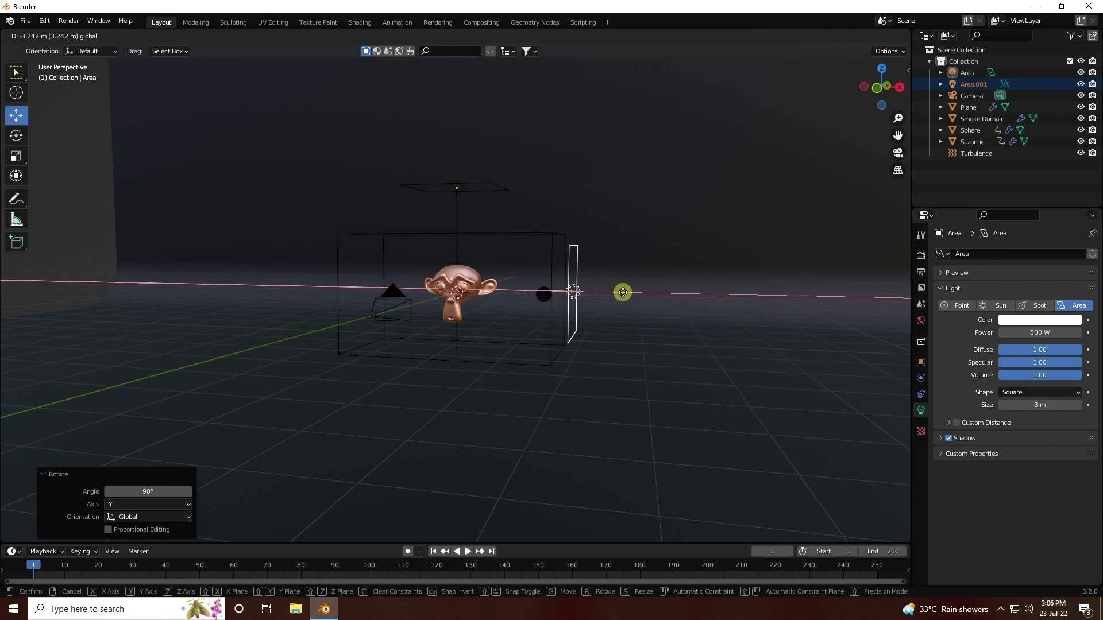
click(623, 293)
- Duplicate the side light, move the copy about -8.19 m along X to the opposite side, and rotate it about Y to face the head
middle_drag(622, 293, 565, 347)
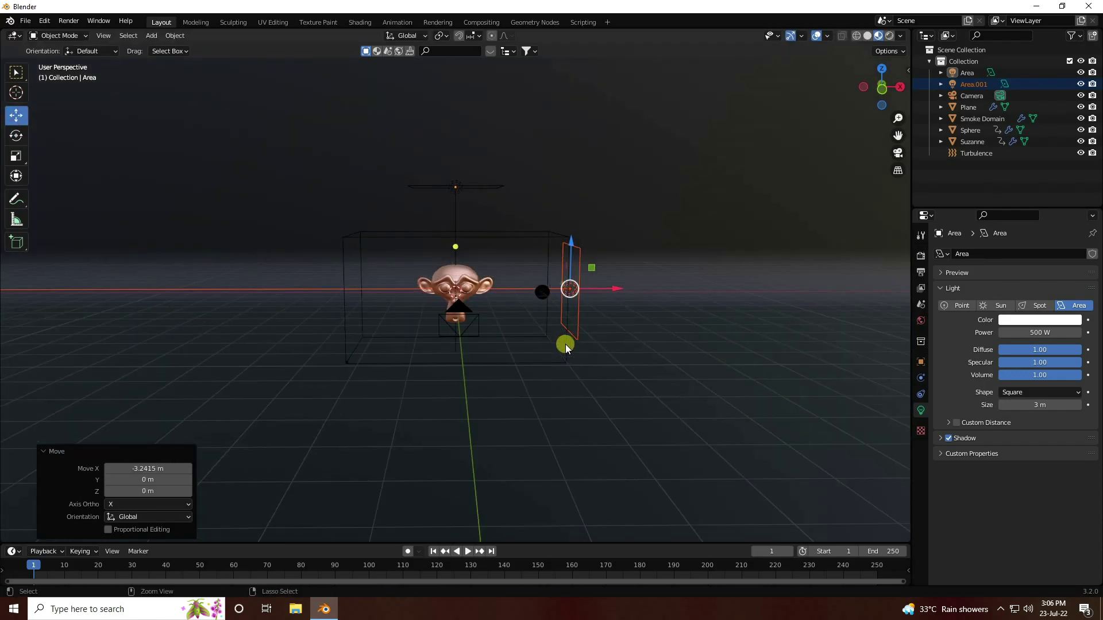
key(ctrl+c)
key(ctrl+v)
drag(611, 285, 371, 286)
click(27, 140)
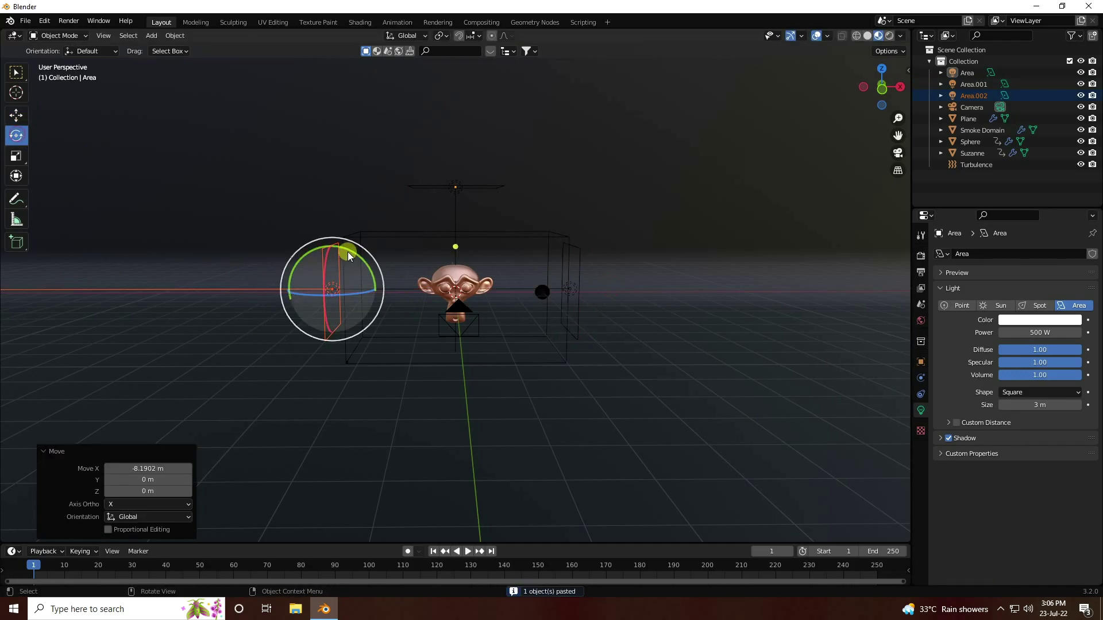
drag(347, 248, 310, 332)
- Duplicate the overhead area light, move the copy along Y to behind the camera, and lower it about 3.55 m along Z
middle_drag(311, 332, 445, 256)
click(16, 116)
click(453, 244)
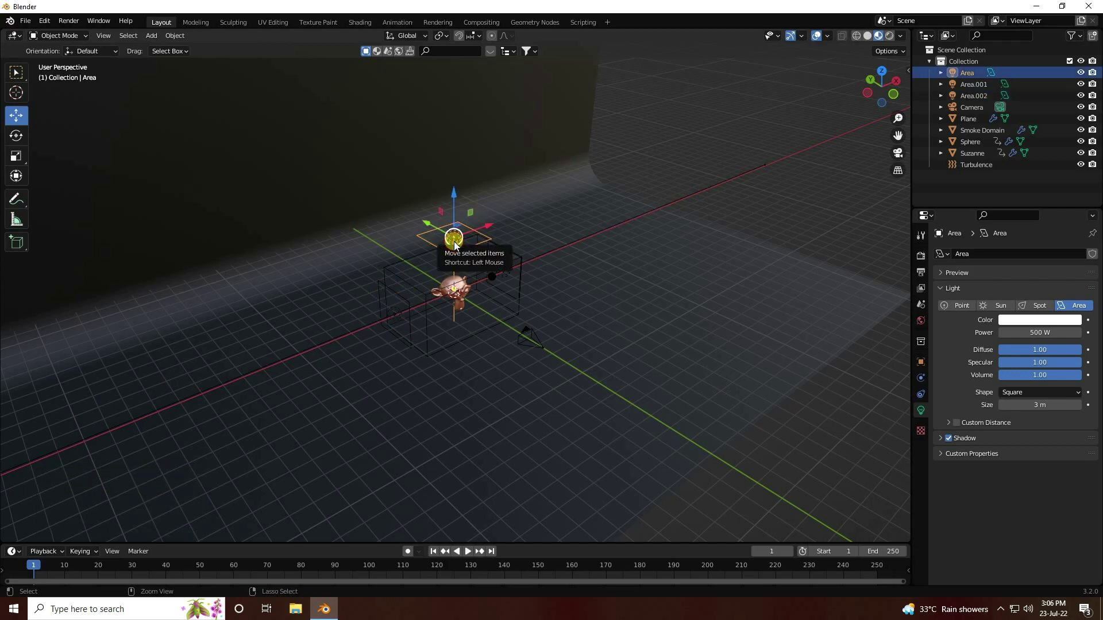
key(ctrl+c)
key(ctrl+v)
drag(424, 222, 568, 329)
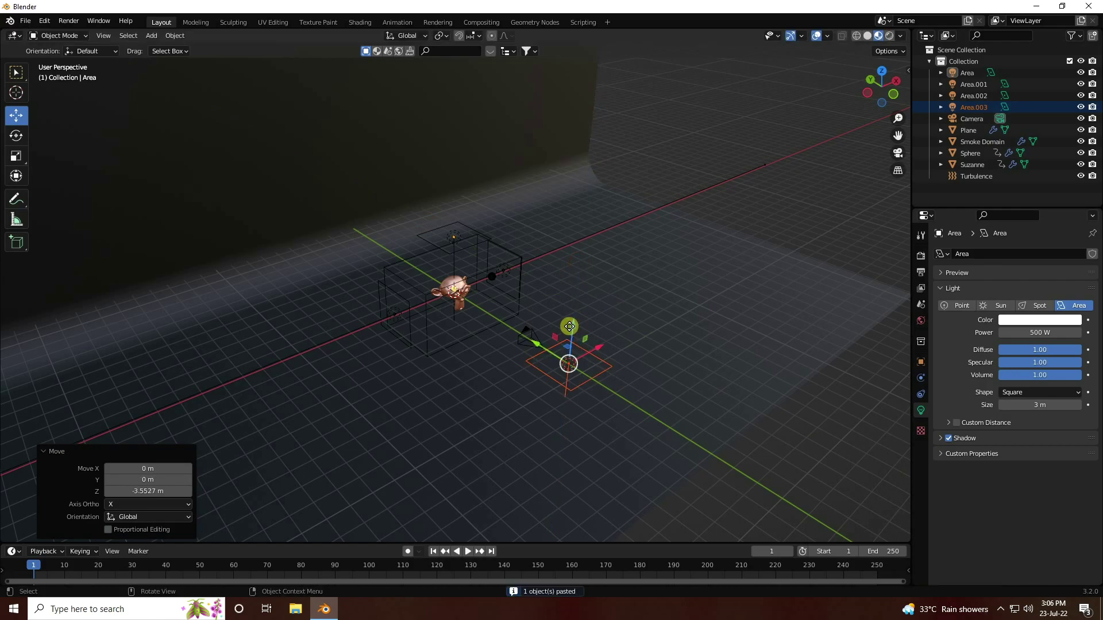
- Rotate the area light behind the camera a total of 90° about X so it faces the monkey head, and deselect it
mouse_move(568, 328)
middle_down()
mouse_move(546, 319)
mouse_move(556, 319)
middle_up()
scroll(556, 319, up, 3)
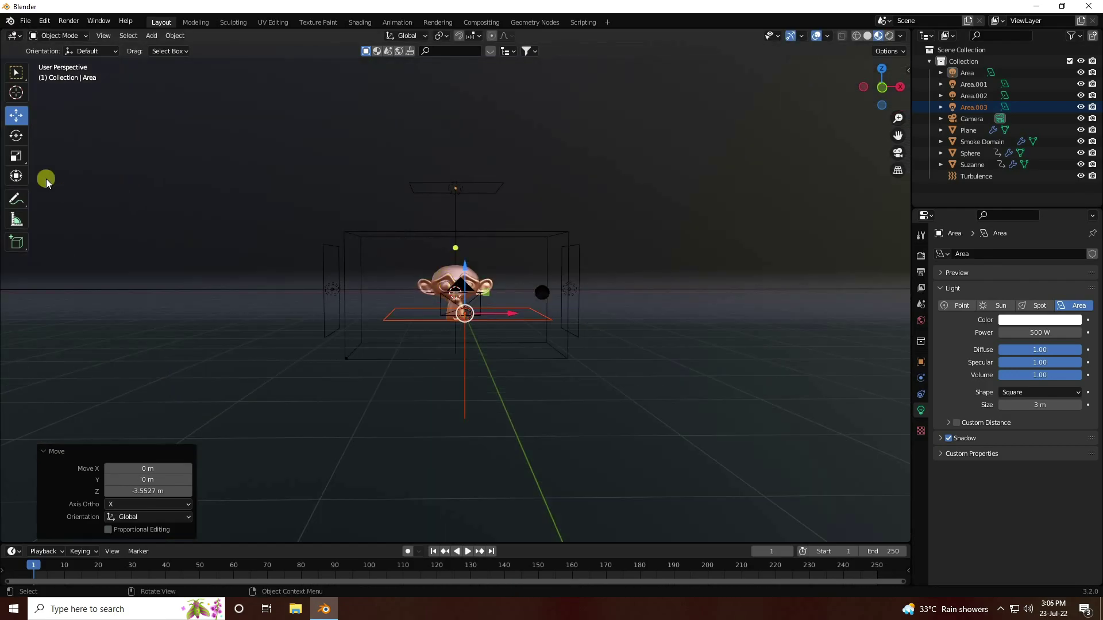
click(16, 135)
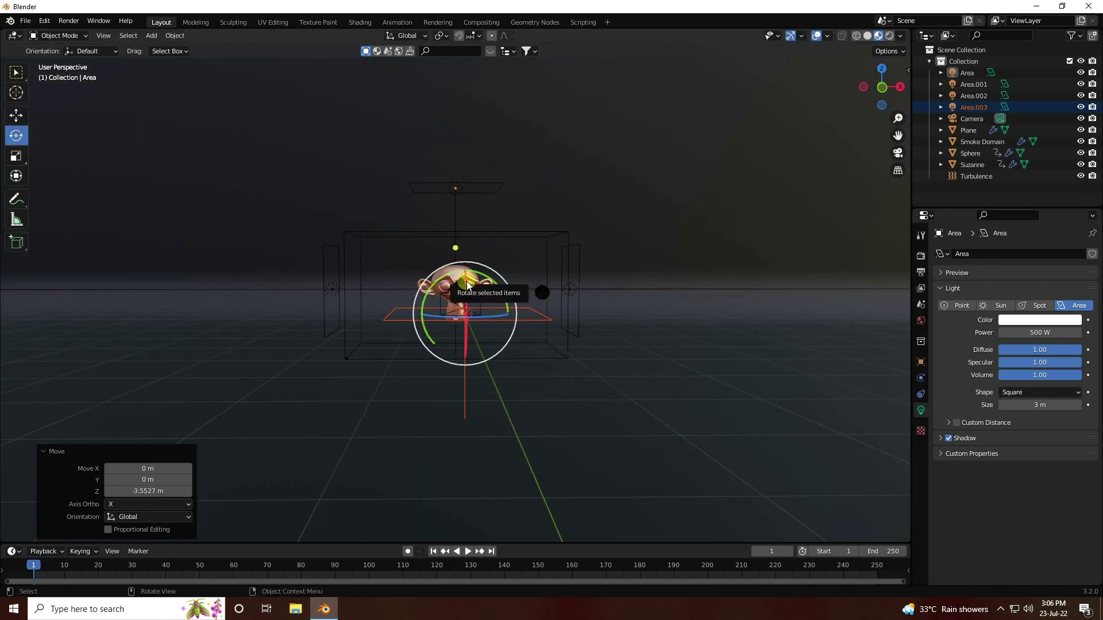
mouse_move(457, 280)
mouse_down()
mouse_move(463, 341)
mouse_move(468, 296)
mouse_up()
middle_drag(468, 296, 522, 395)
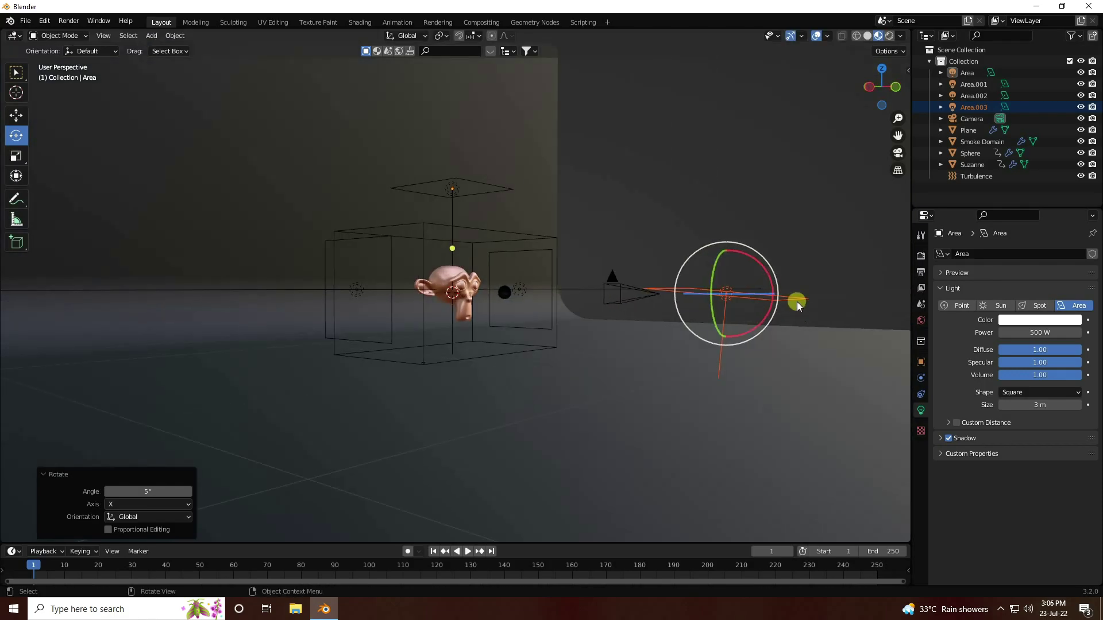
drag(765, 271, 764, 360)
middle_drag(749, 360, 497, 382)
click(16, 115)
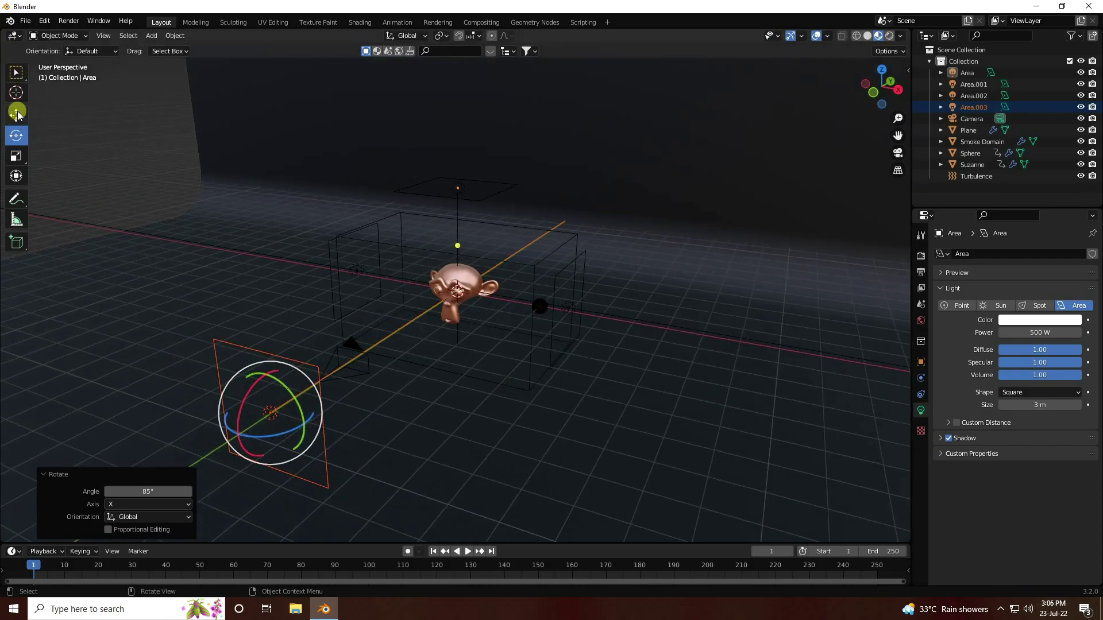
click(168, 140)
- Return to the camera view and set the render engine to Cycles with GPU Compute as the device
key(KP_0)
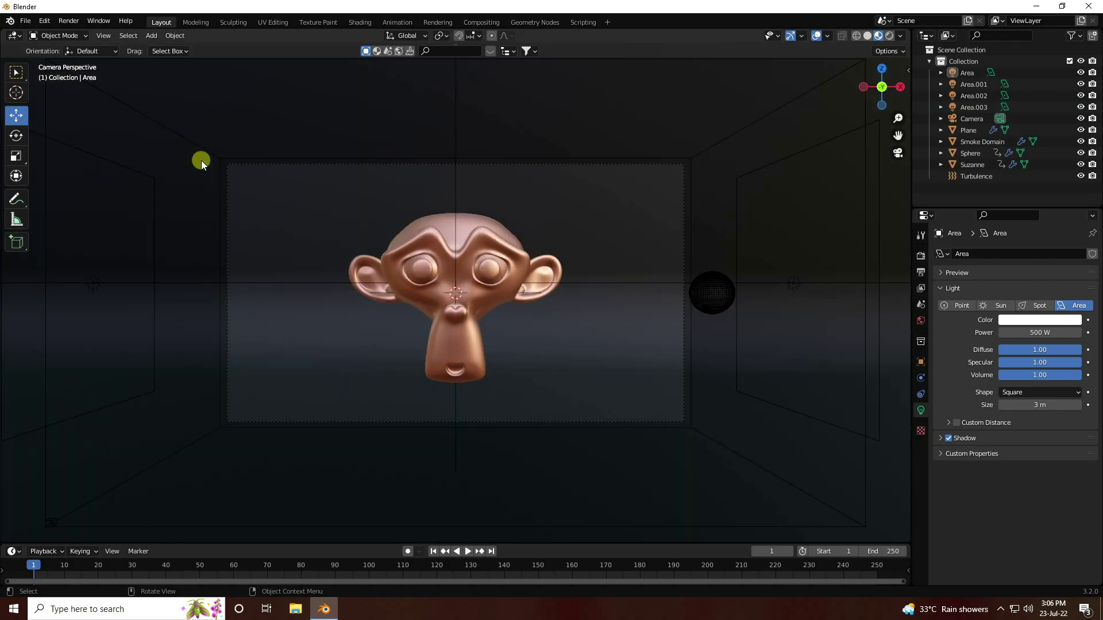
click(920, 255)
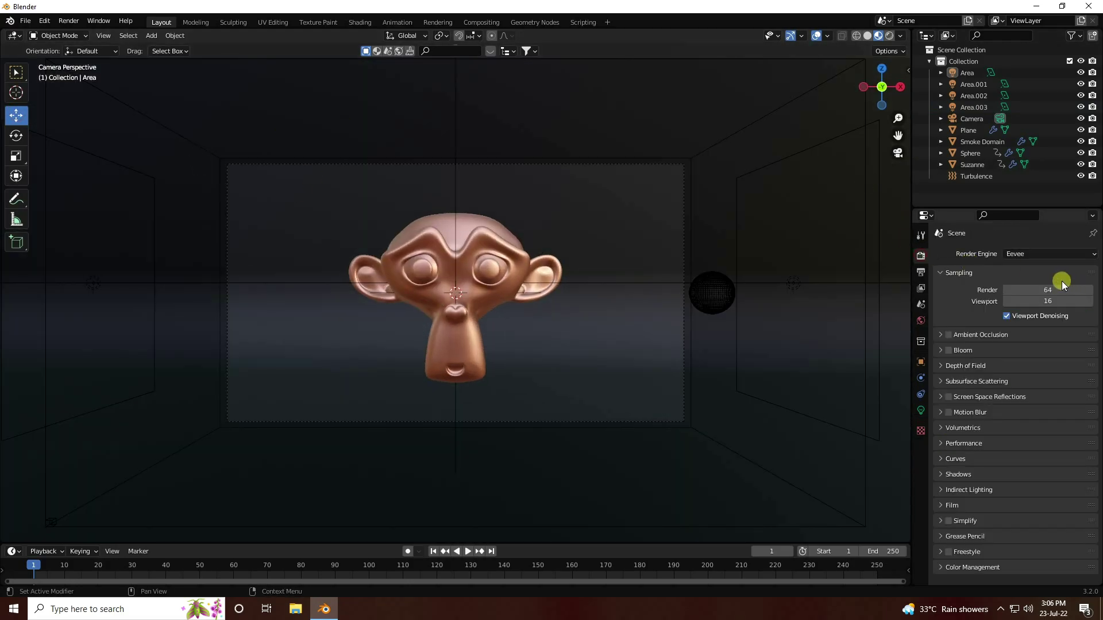
click(1026, 256)
click(1028, 290)
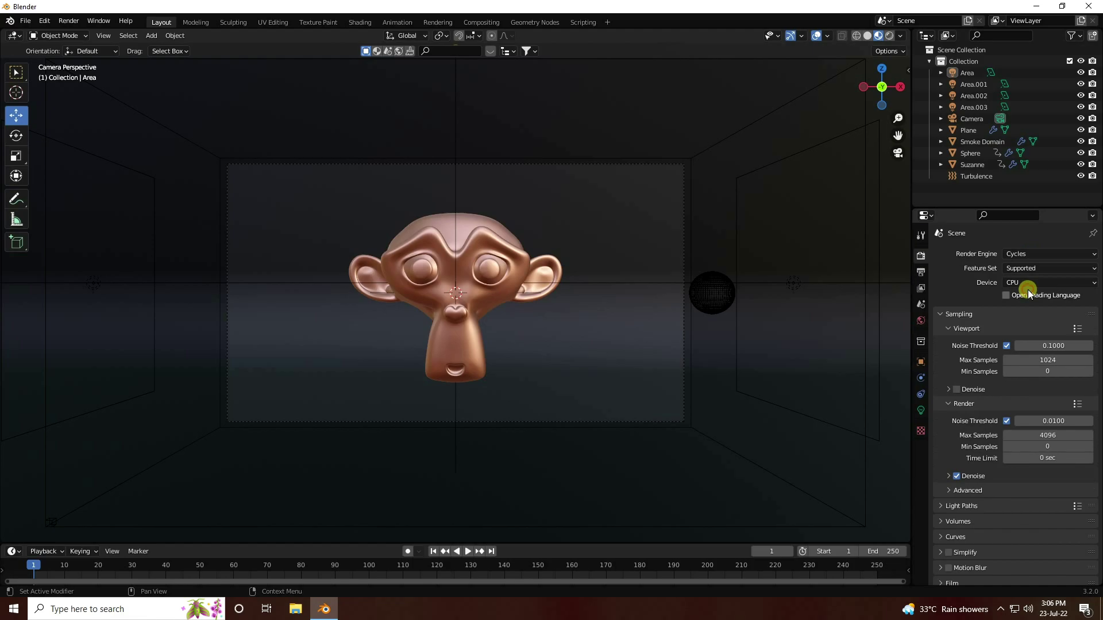
- Set the maximum samples to 32 for both the final render and the viewport
click(1022, 435)
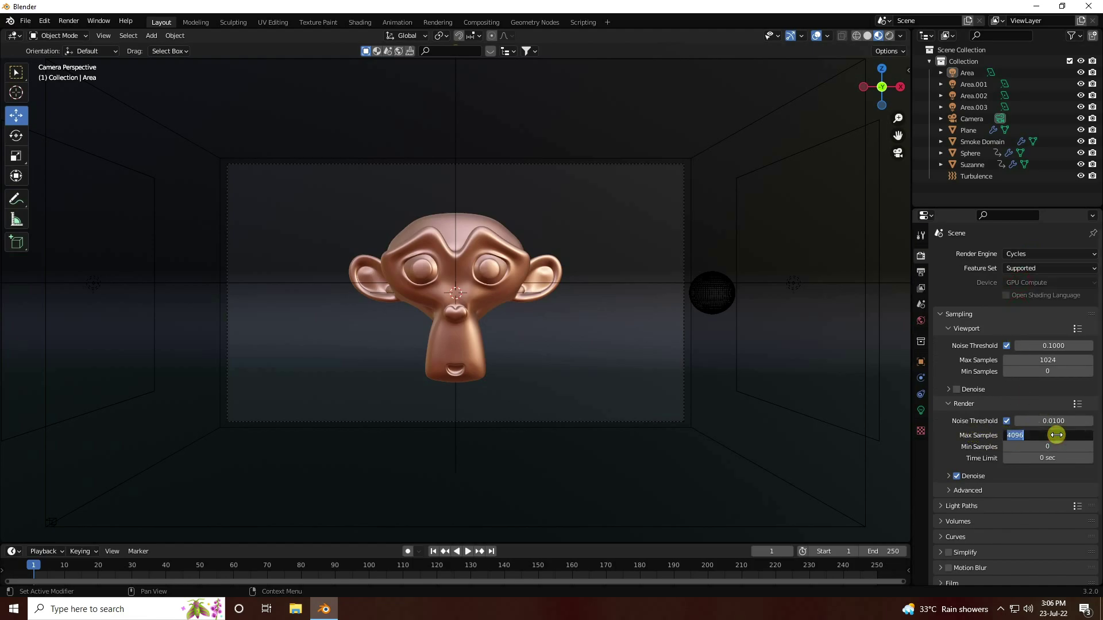
text(32)
key(Return)
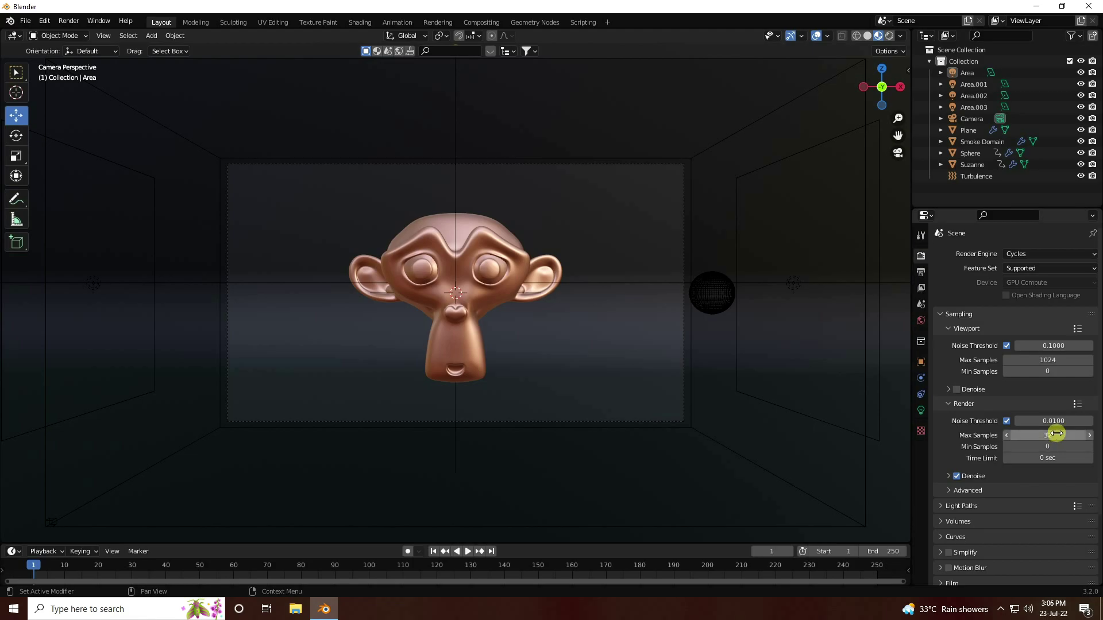
click(1047, 360)
text(32)
key(Return)
- Render a still image of frame 1 to check the lighting, and close the render result
click(68, 23)
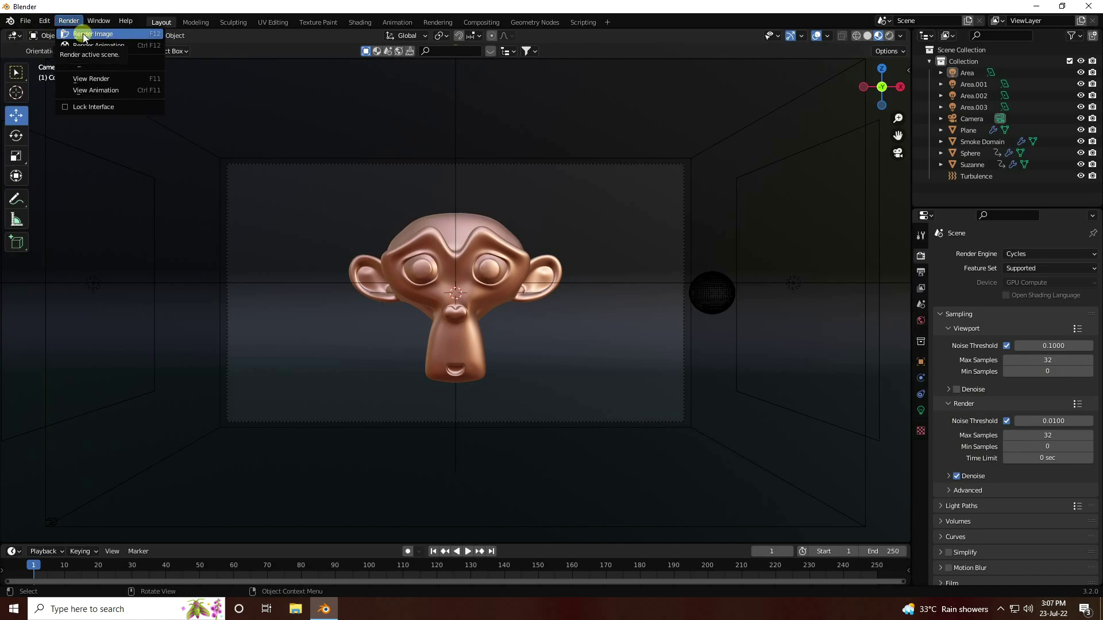
click(83, 33)
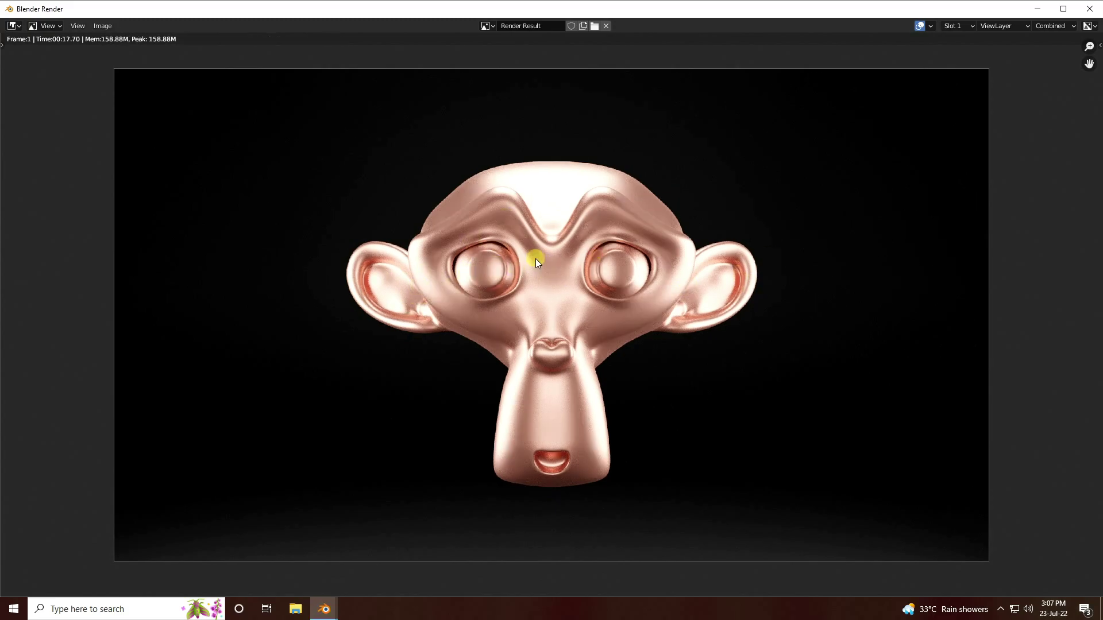
click(1090, 8)
- Raise the overhead area light slightly and move both side area lights outward along X, the negative-X one by about -1.31 m
middle_drag(380, 315, 439, 230)
click(458, 188)
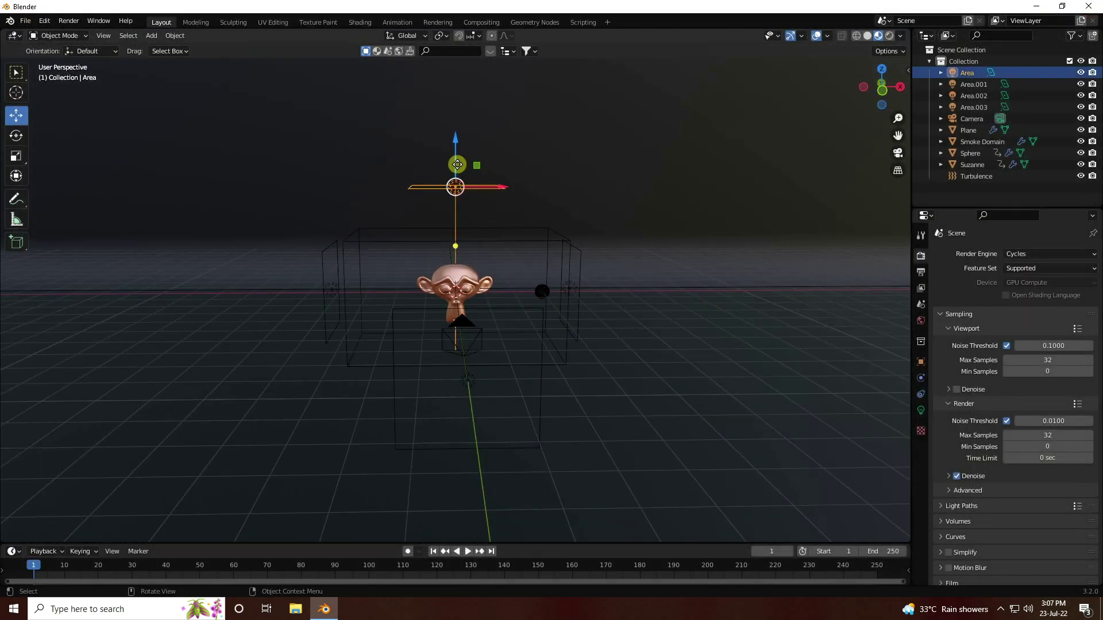
drag(456, 138, 456, 124)
click(335, 291)
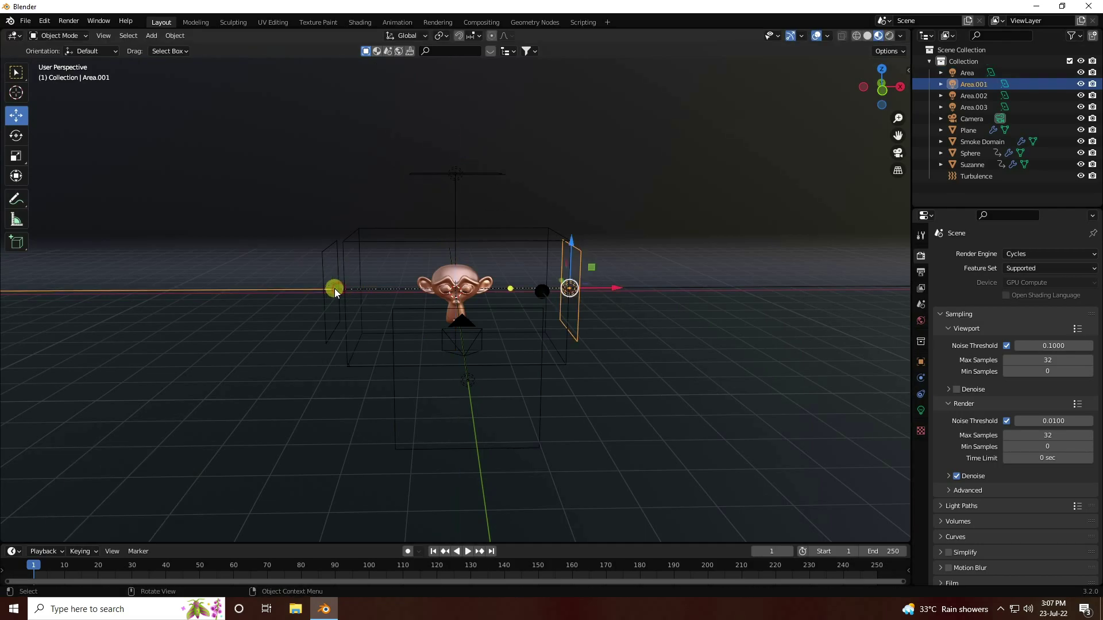
drag(623, 290, 652, 287)
click(332, 293)
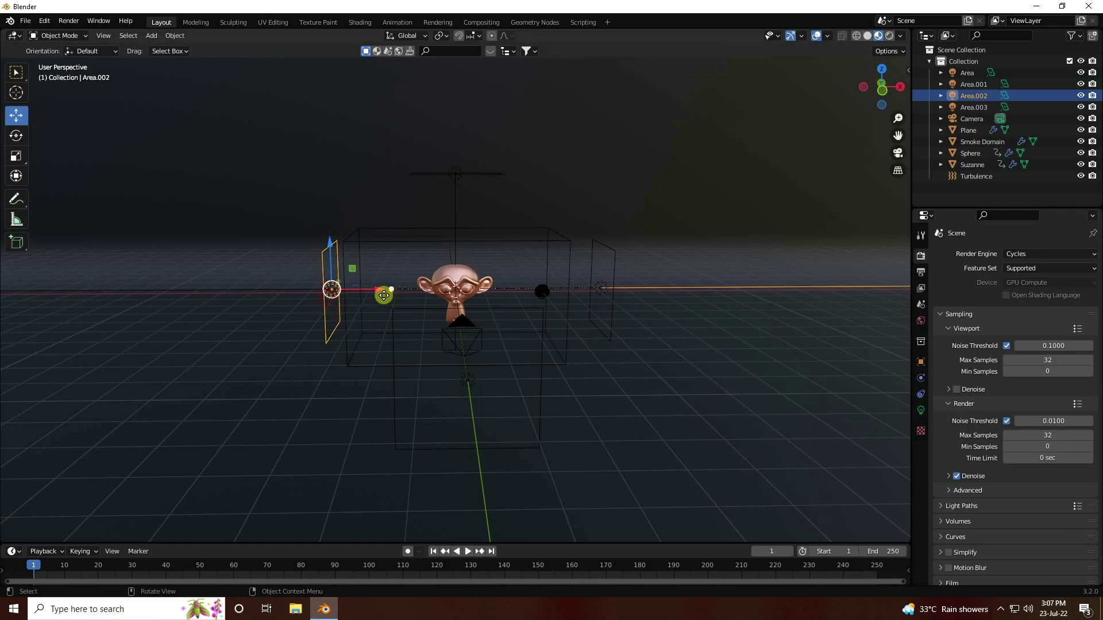
drag(383, 291, 330, 291)
mouse_move(392, 324)
middle_down()
mouse_move(395, 357)
mouse_move(387, 344)
middle_up()
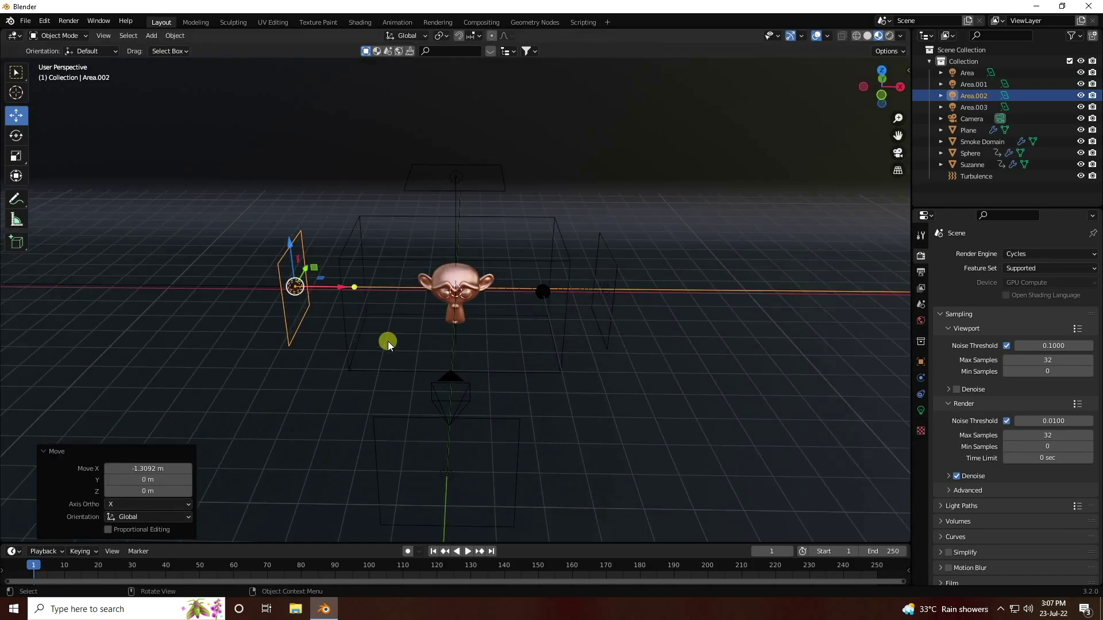
- Play the head's rotation through the camera view and return to the first frame
key(KP_0)
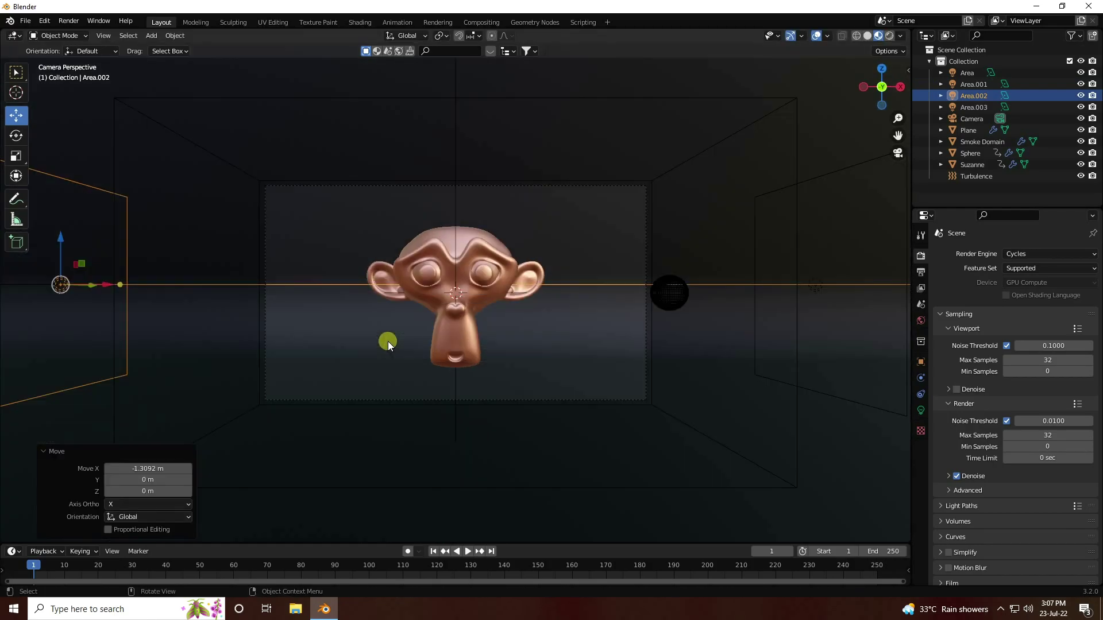
click(470, 551)
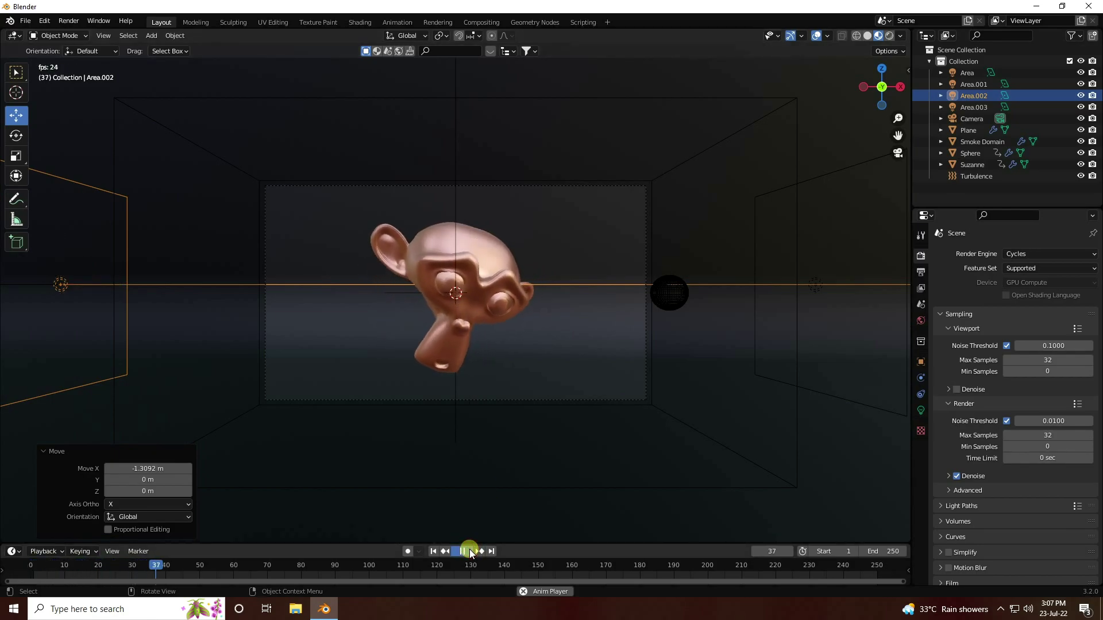
click(469, 552)
click(433, 551)
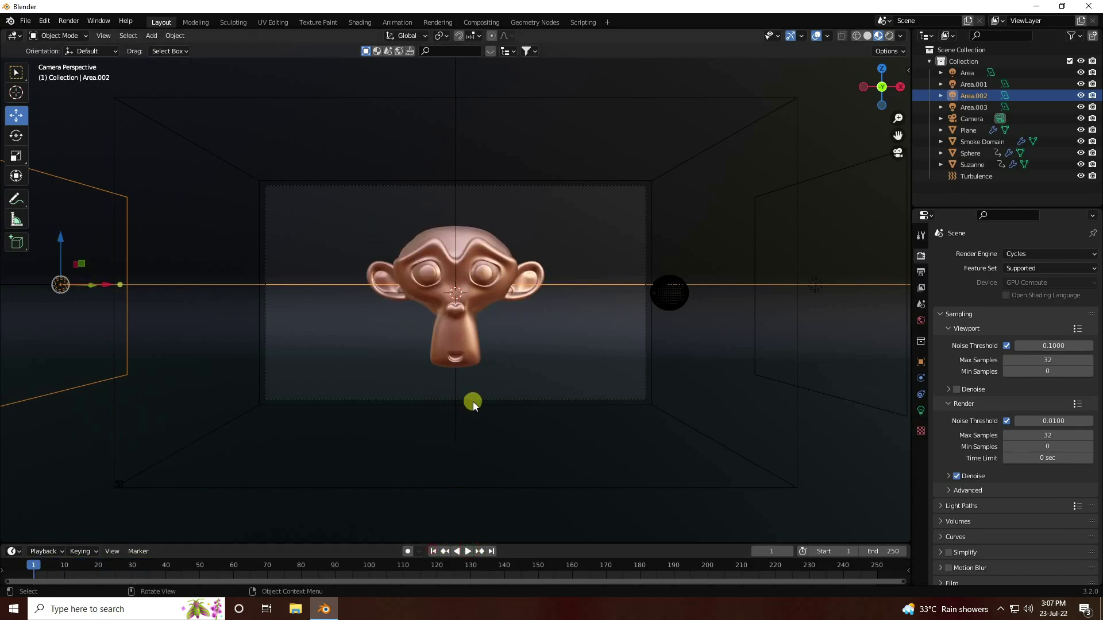
- Bake the complete simulation cache of the Smoke Domain and play back the baked smoke
click(971, 143)
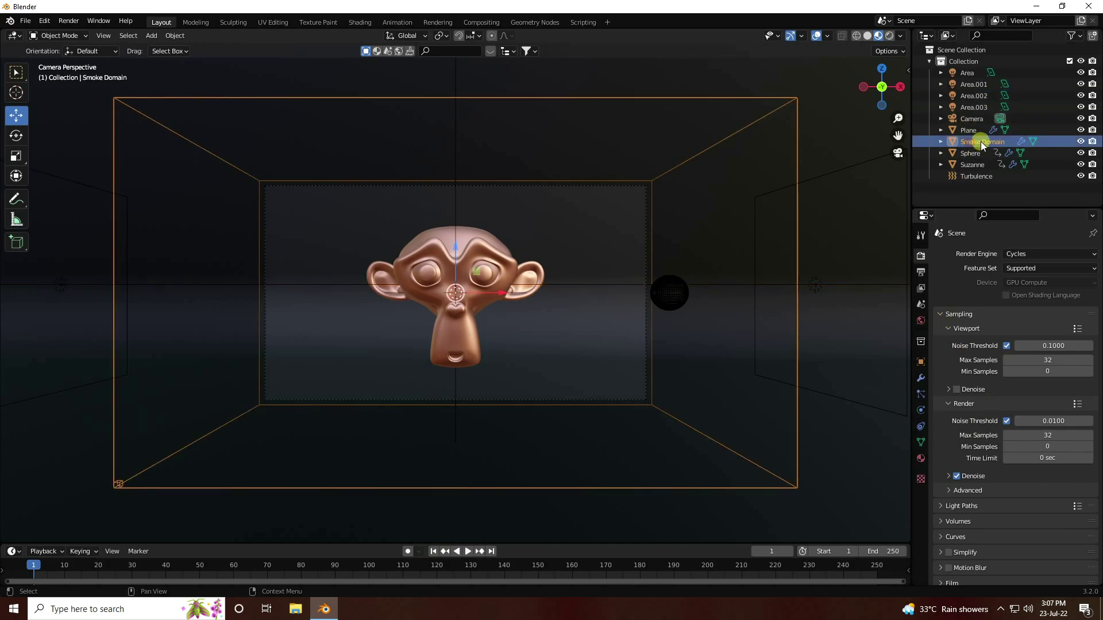
click(921, 410)
scroll(965, 460, down, 15)
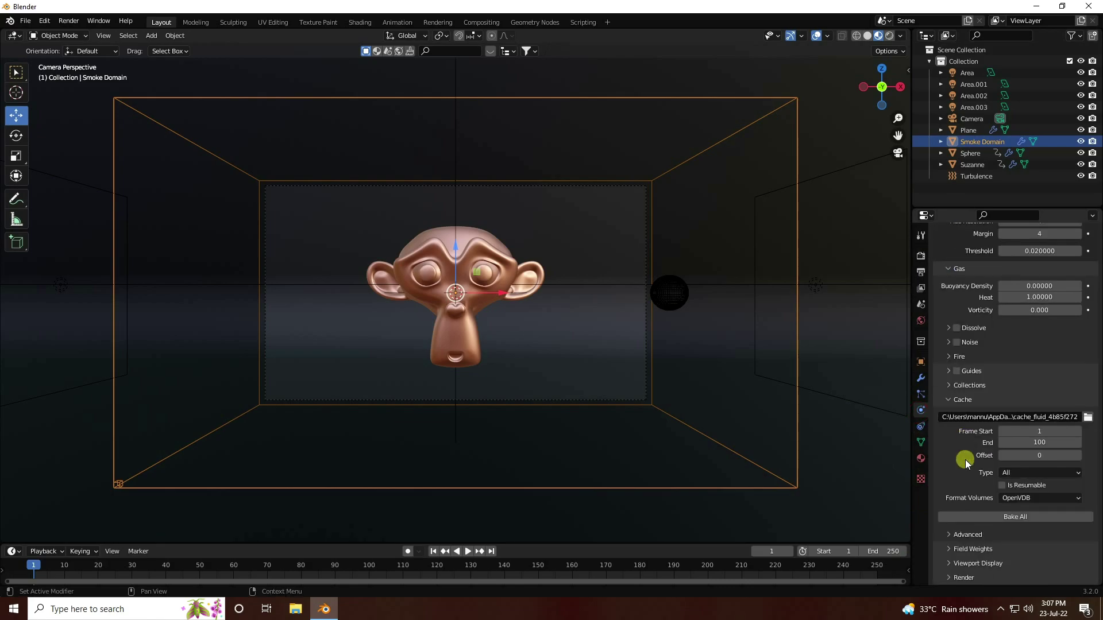
click(1009, 517)
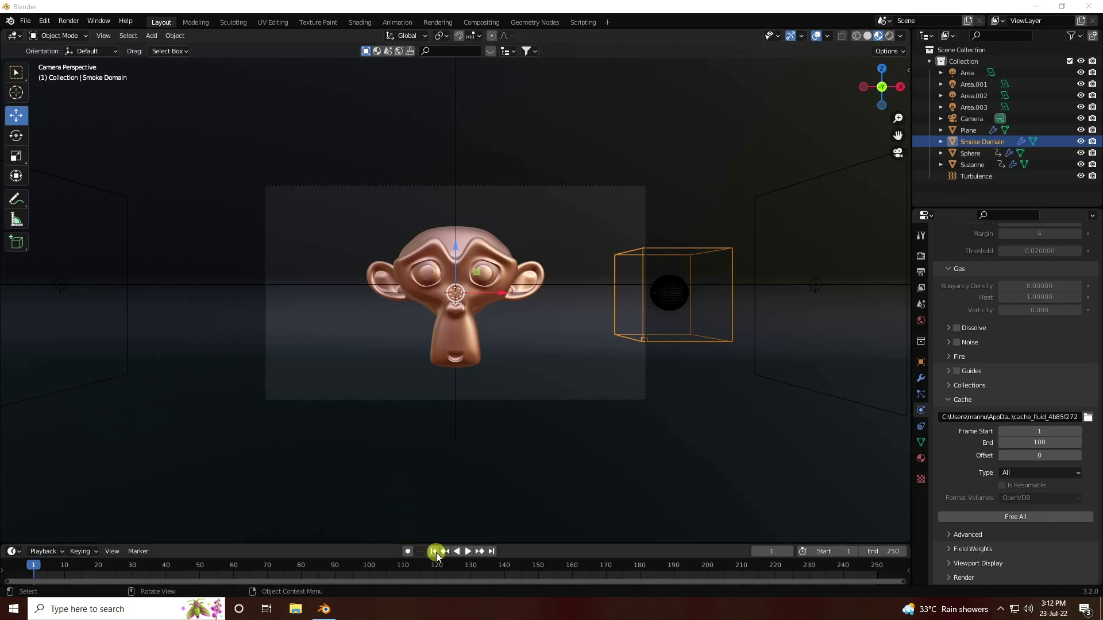
click(466, 552)
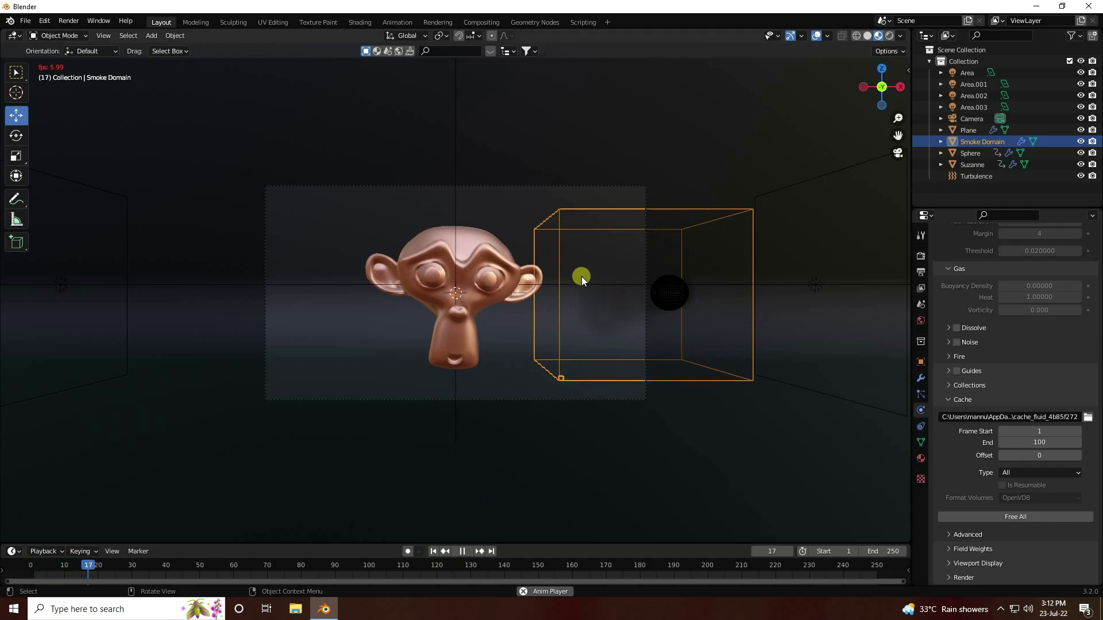
scroll(523, 261, up, 4)
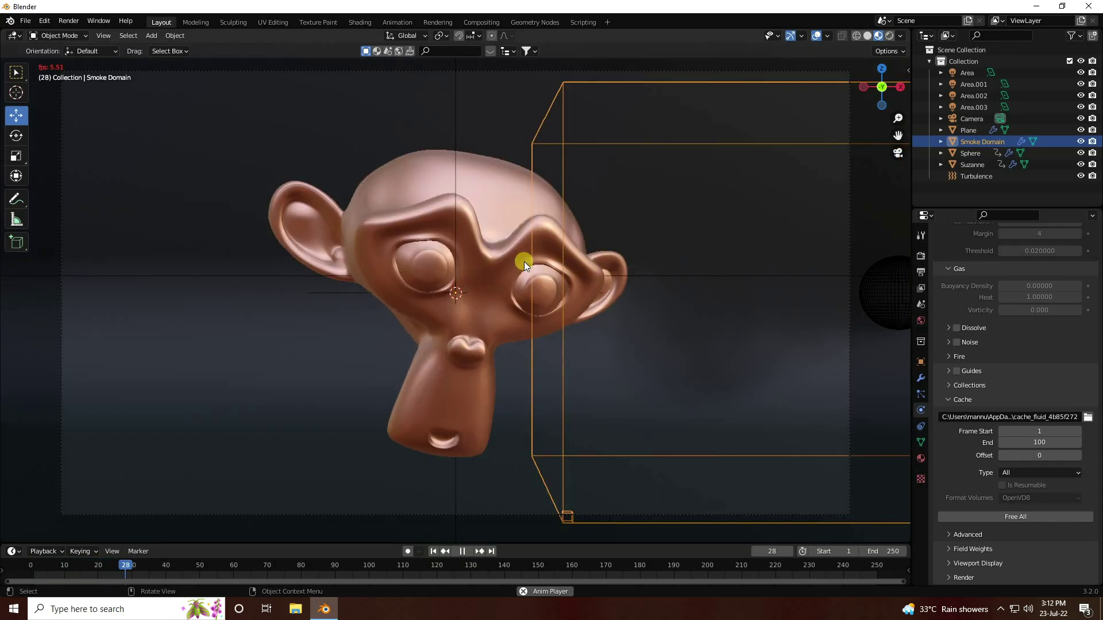
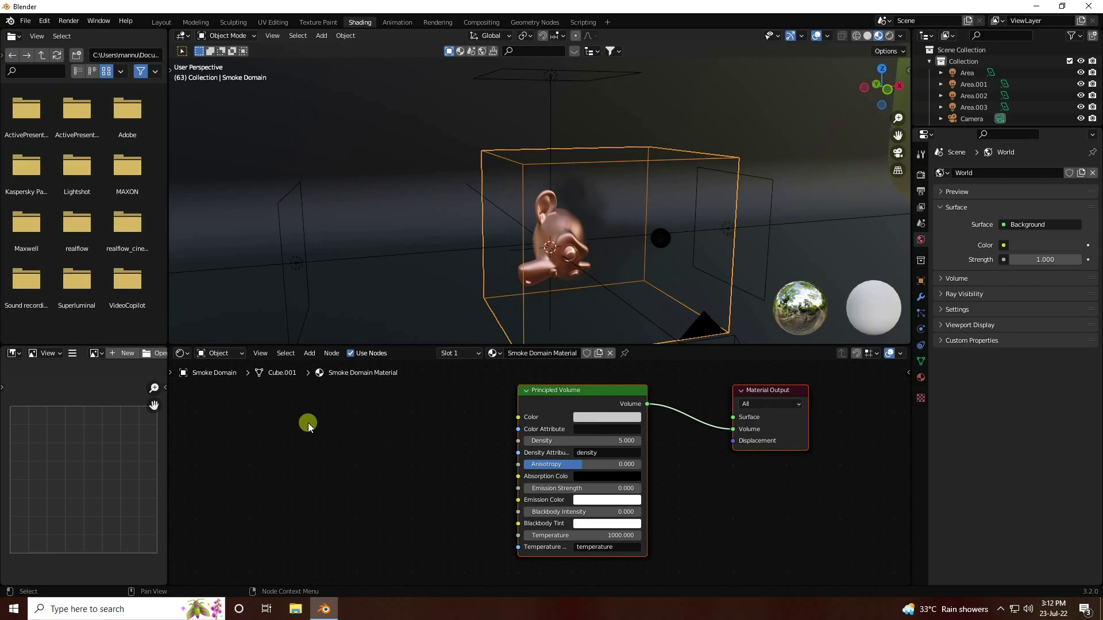
- Add an Attribute node to the Smoke Domain Material and link its Color output to the Principled Volume's Color input
middle_drag(308, 422, 373, 439)
click(313, 356)
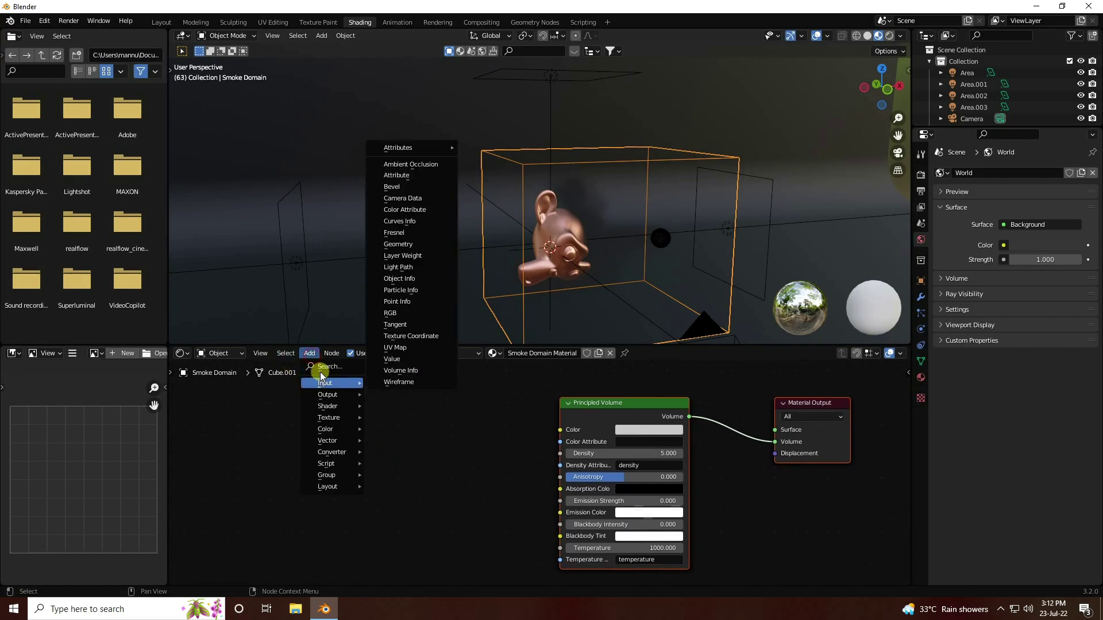
click(320, 371)
click(341, 403)
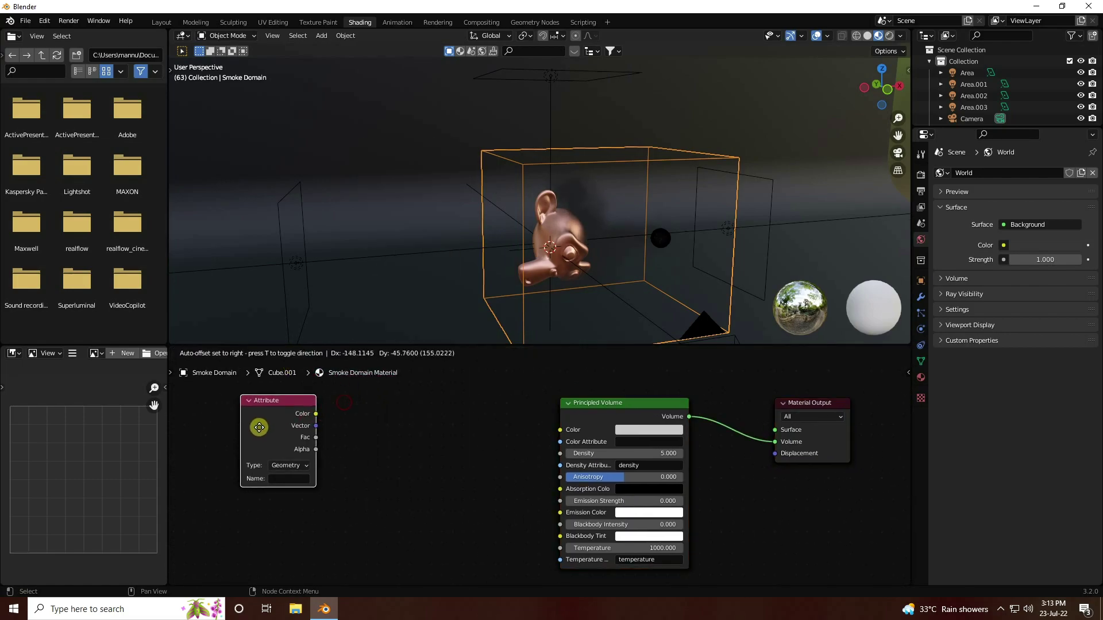
click(257, 430)
scroll(339, 424, up, 2)
middle_drag(339, 424, 364, 443)
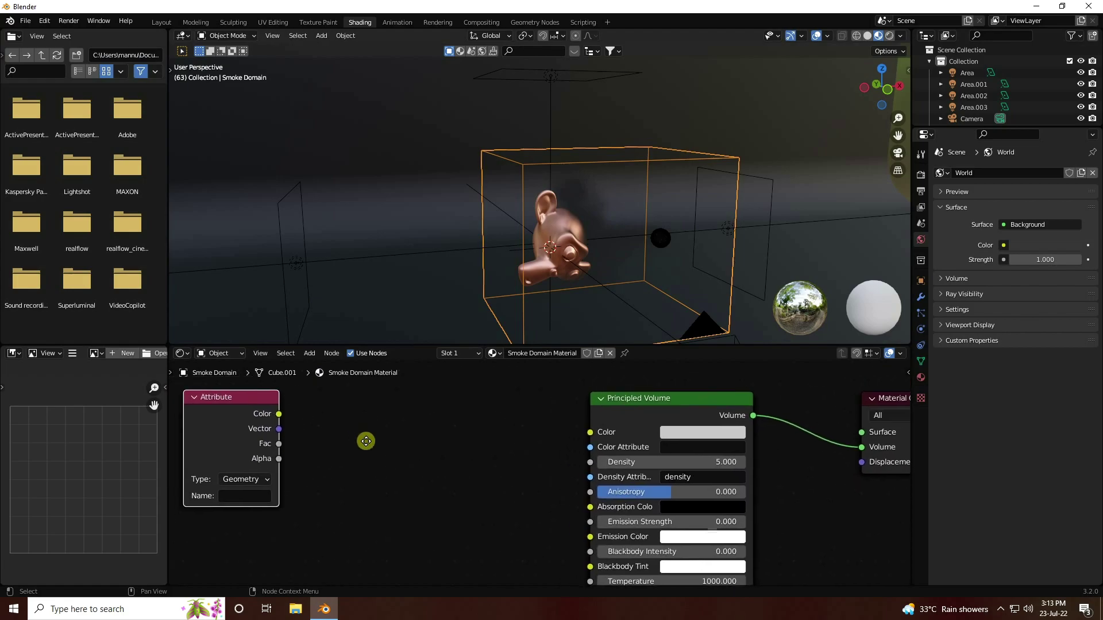
drag(278, 414, 589, 435)
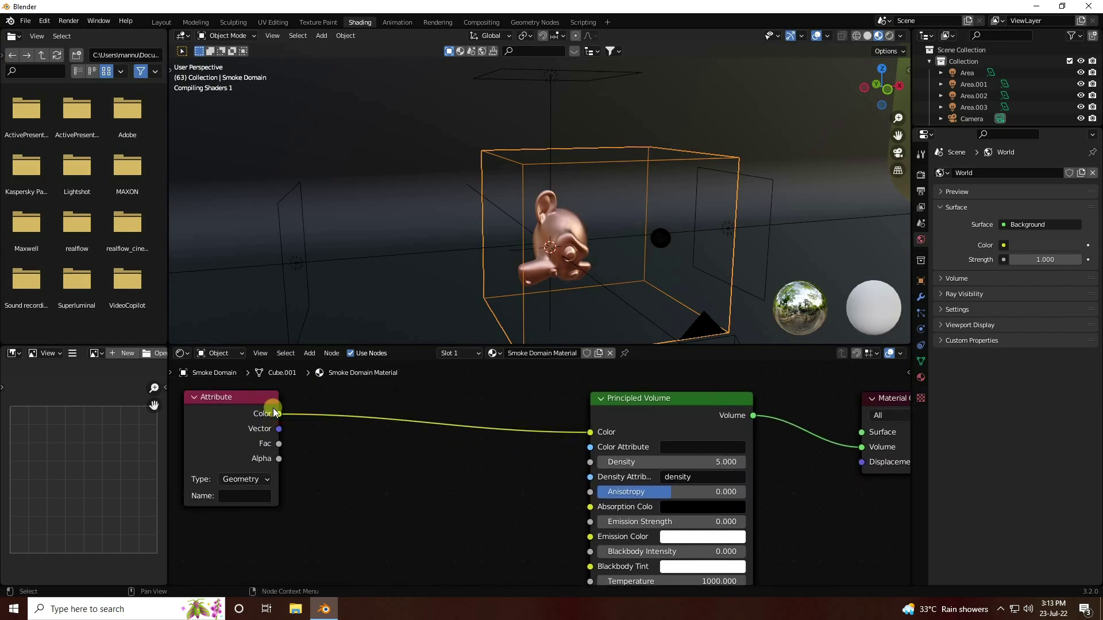
- Insert a Vector Math node into the link between the Attribute and Principled Volume nodes
click(310, 353)
click(325, 369)
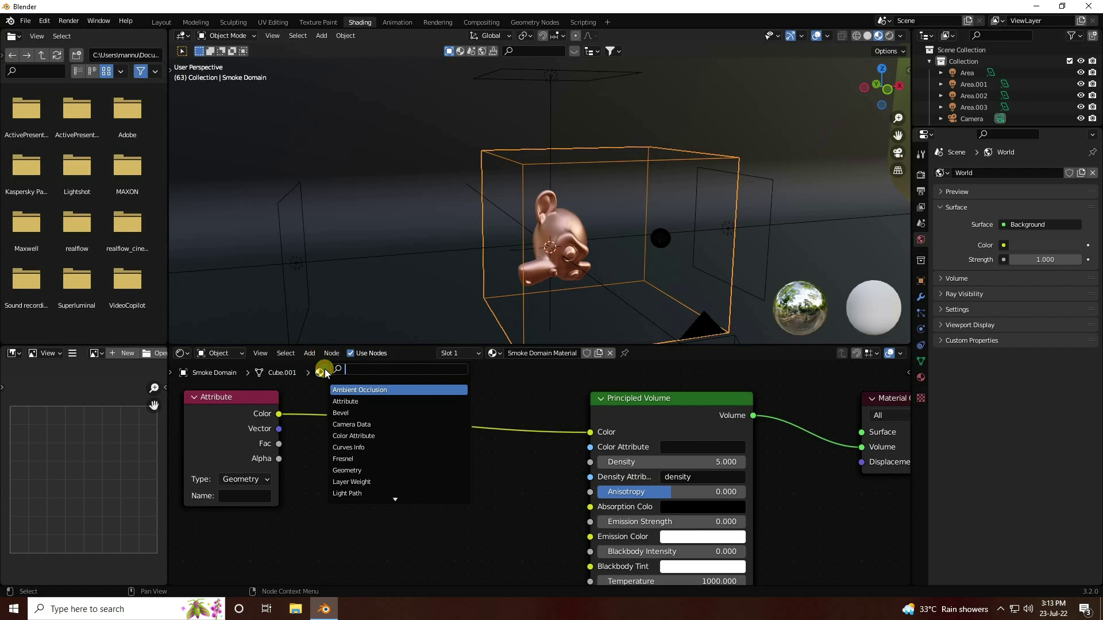
text(ve)
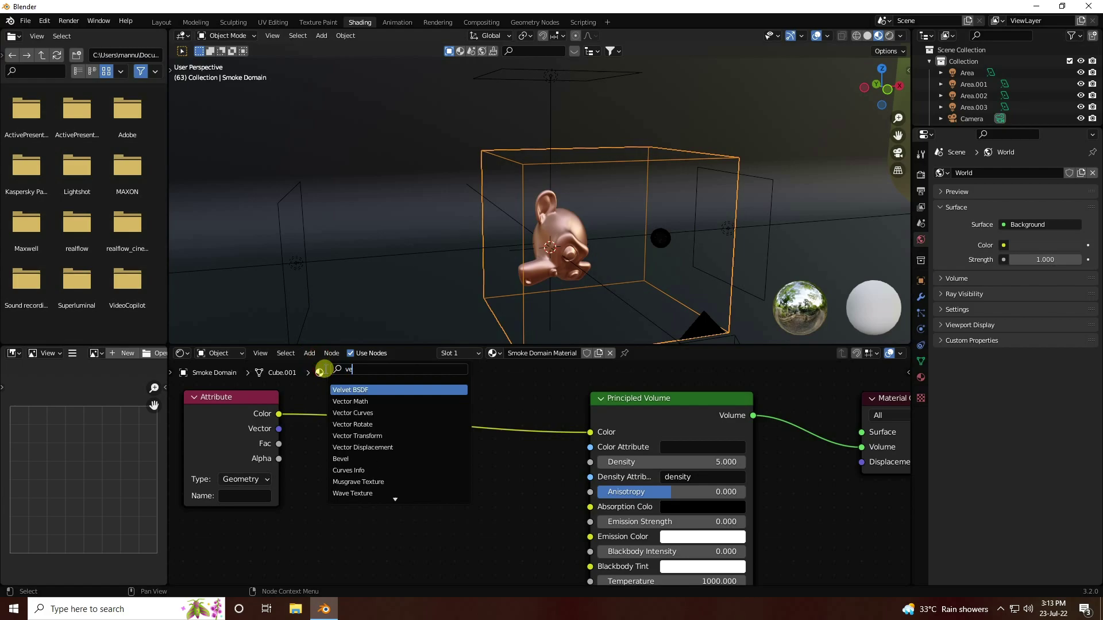
click(371, 402)
click(453, 419)
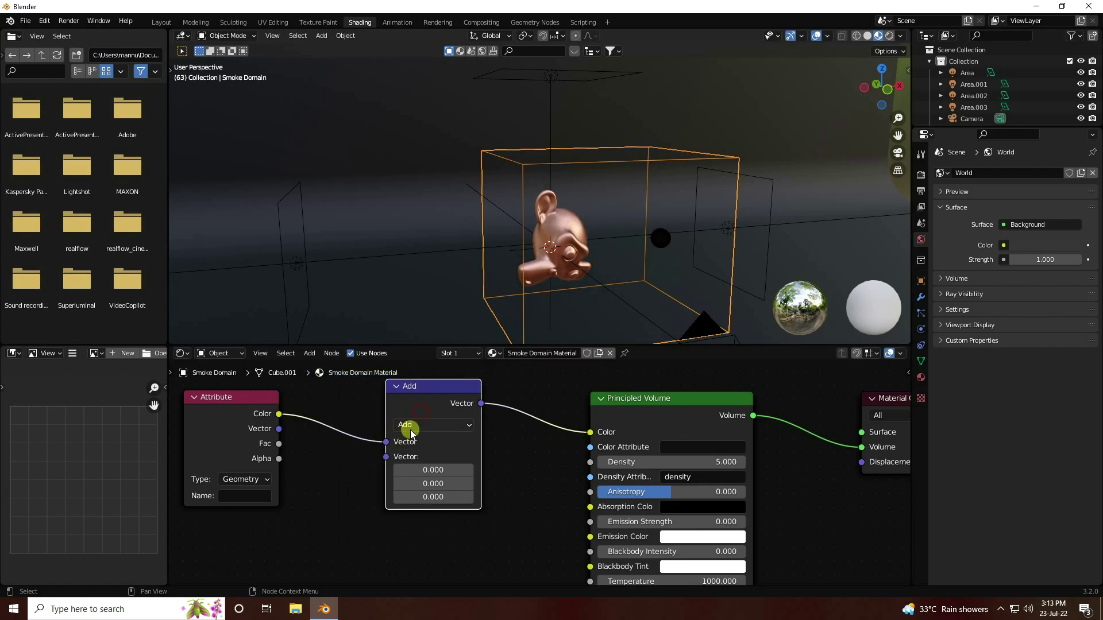
- Change the Vector Math node's operation to Scale and set its scale value to 2.5
click(411, 425)
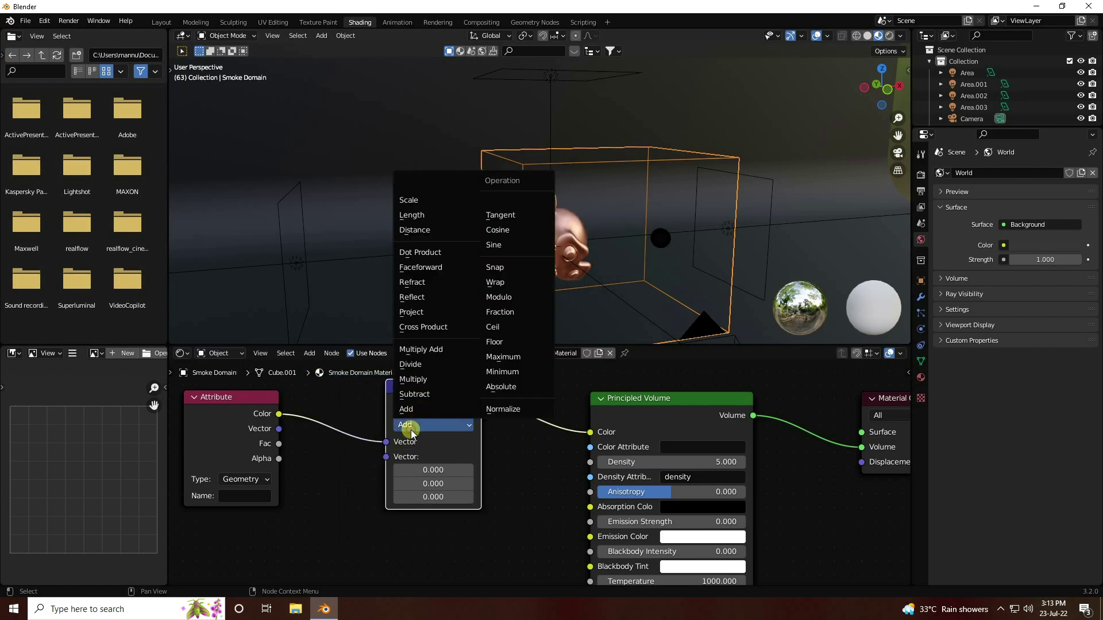
click(414, 202)
click(448, 458)
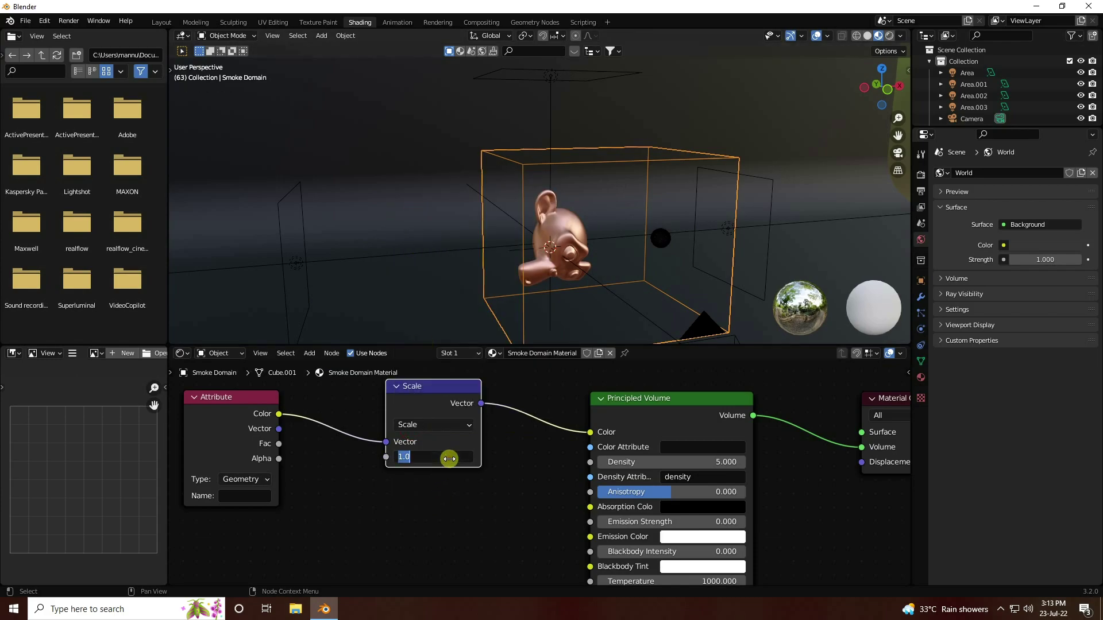
key(Return)
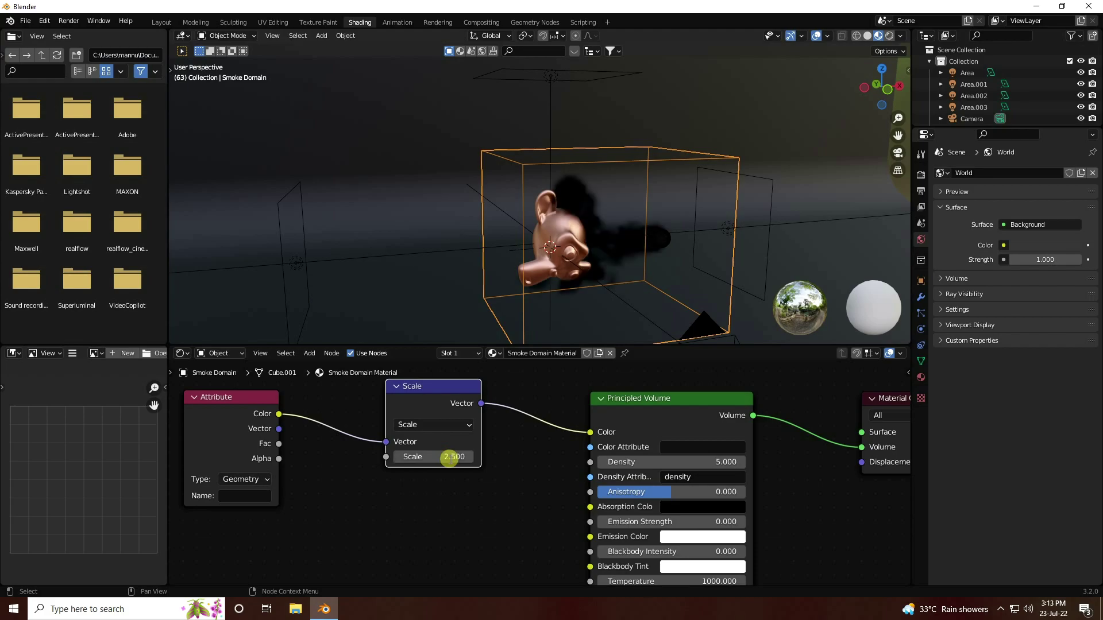
- Set the Attribute node's name to color and inspect the smoke beside the monkey head up close
click(246, 496)
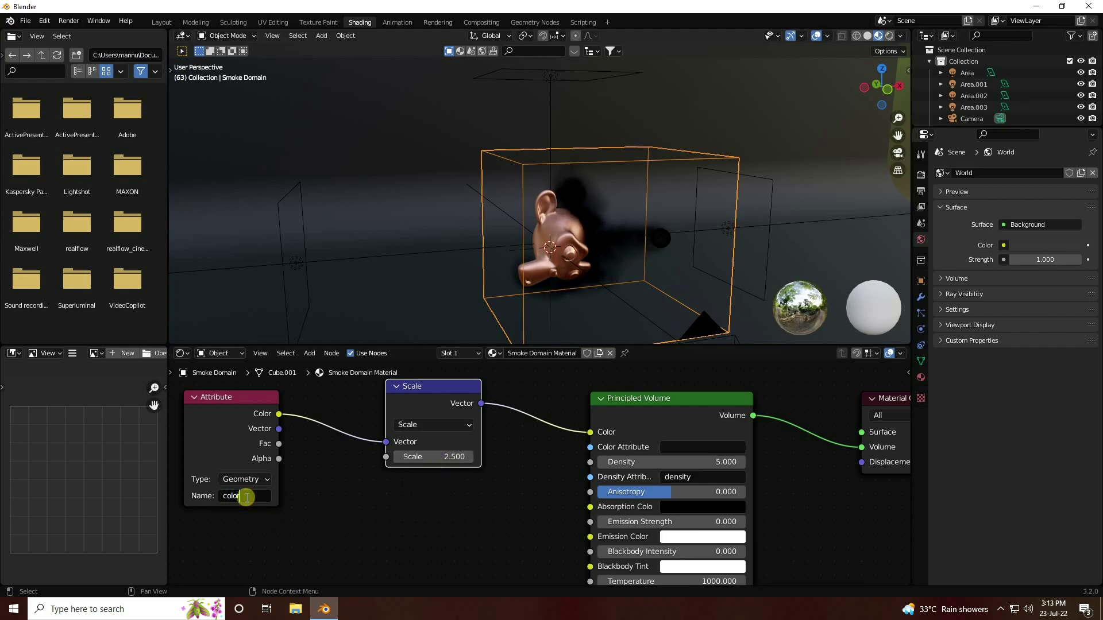
key(Return)
scroll(697, 223, up, 5)
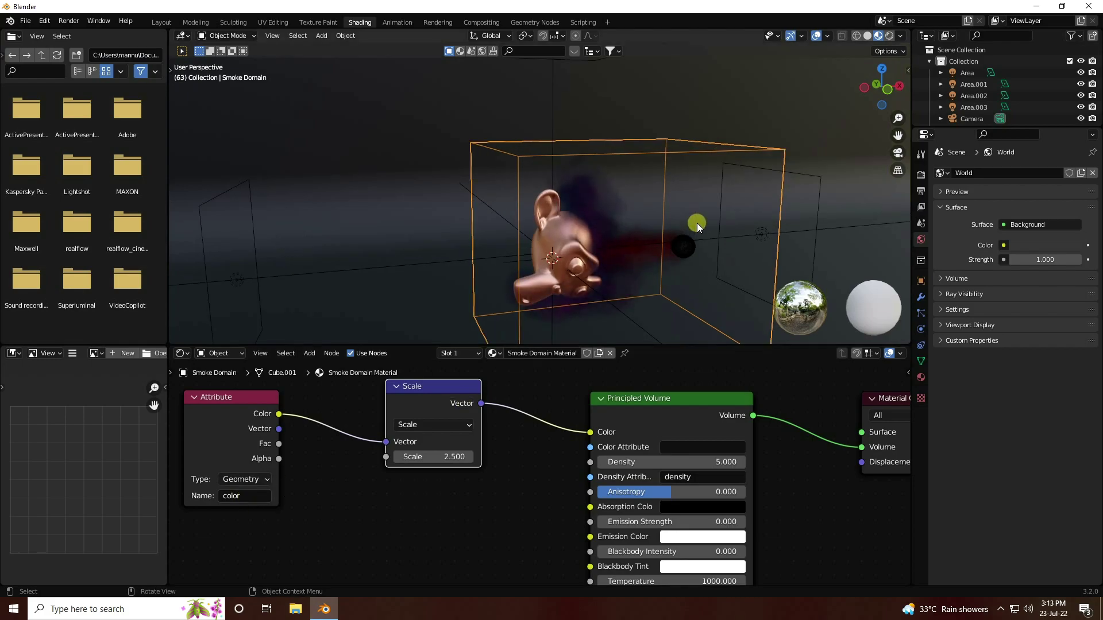
drag(898, 135, 786, 330)
scroll(556, 241, up, 3)
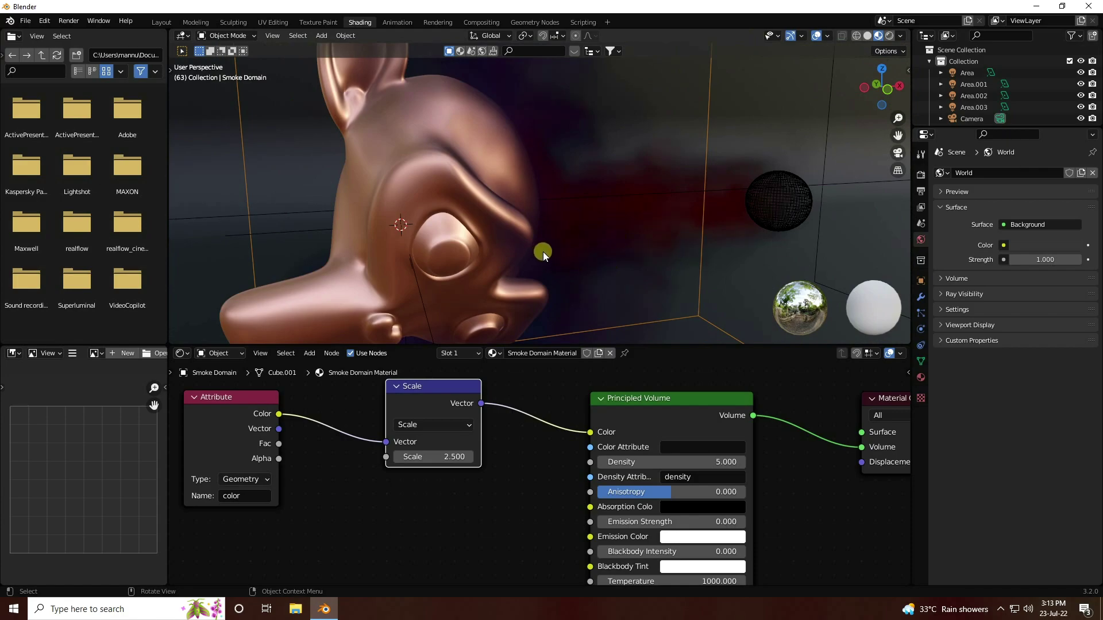
- Add a second Attribute node to the Smoke Domain Material and link its Fac output to the Principled Volume's Density input
scroll(374, 527, down, 3)
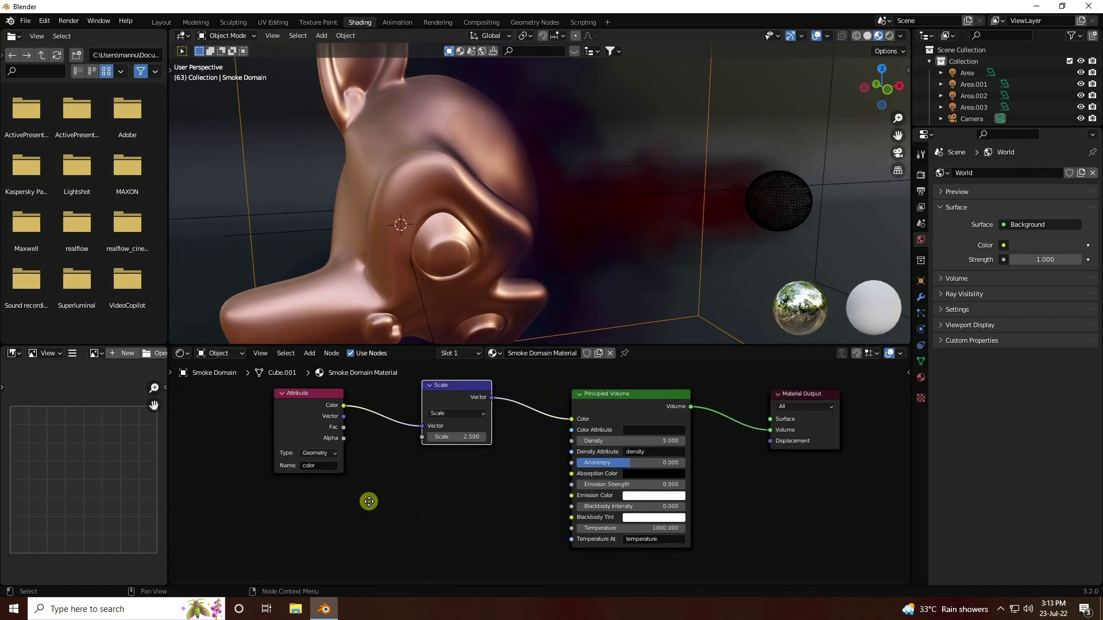
click(306, 353)
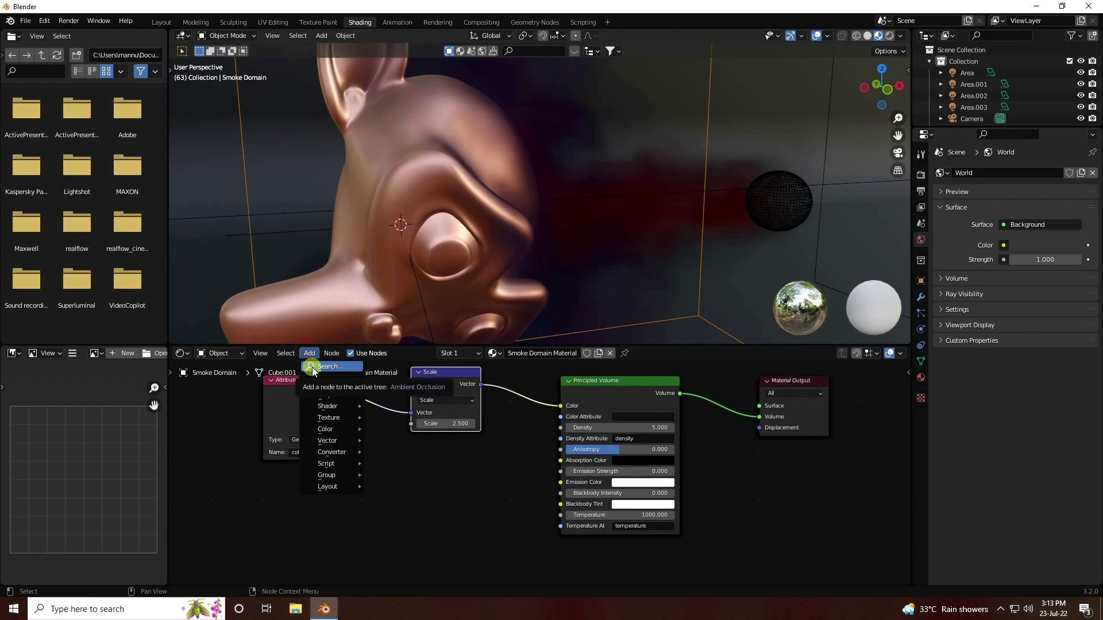
click(312, 367)
click(343, 400)
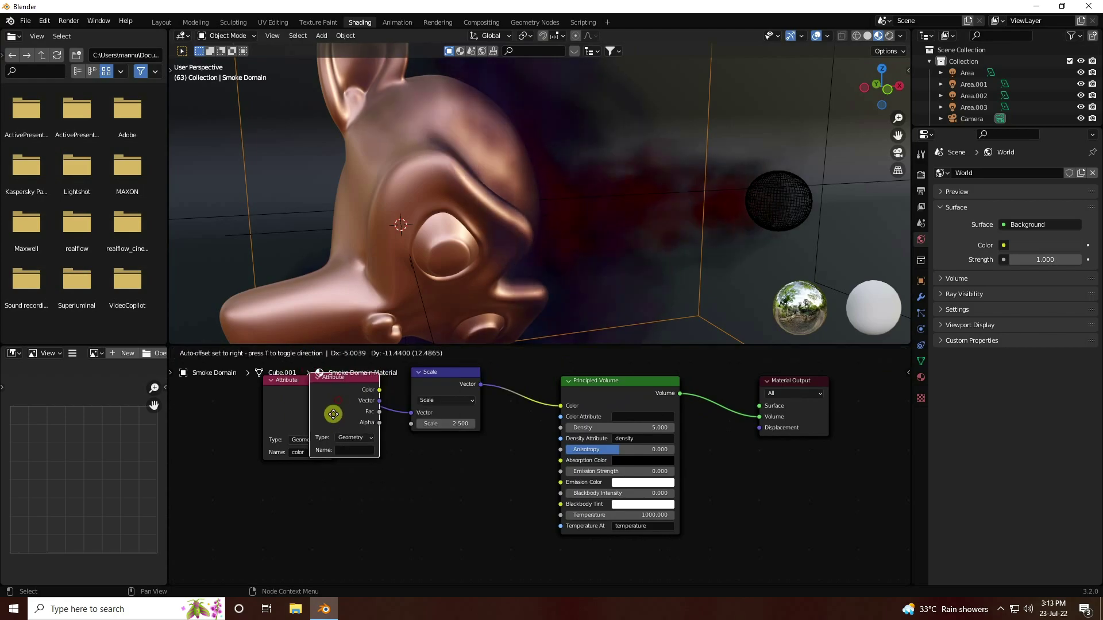
click(287, 520)
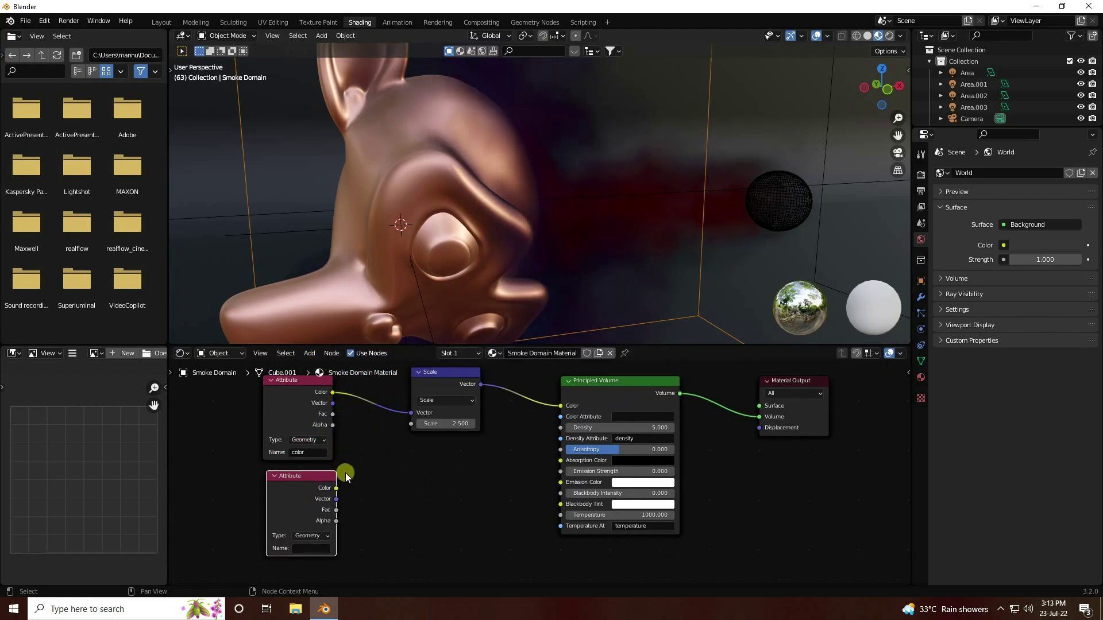
drag(335, 510, 560, 427)
- Insert a Math node into the link between the second Attribute node's Fac output and the Principled Volume's Density input
click(308, 353)
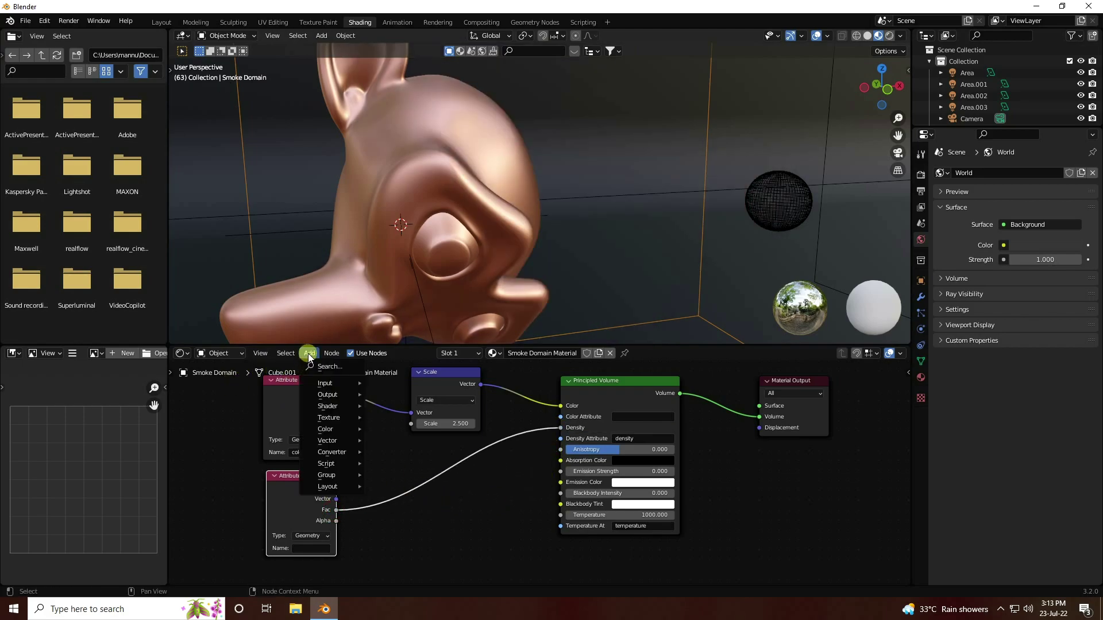
click(329, 368)
text(m)
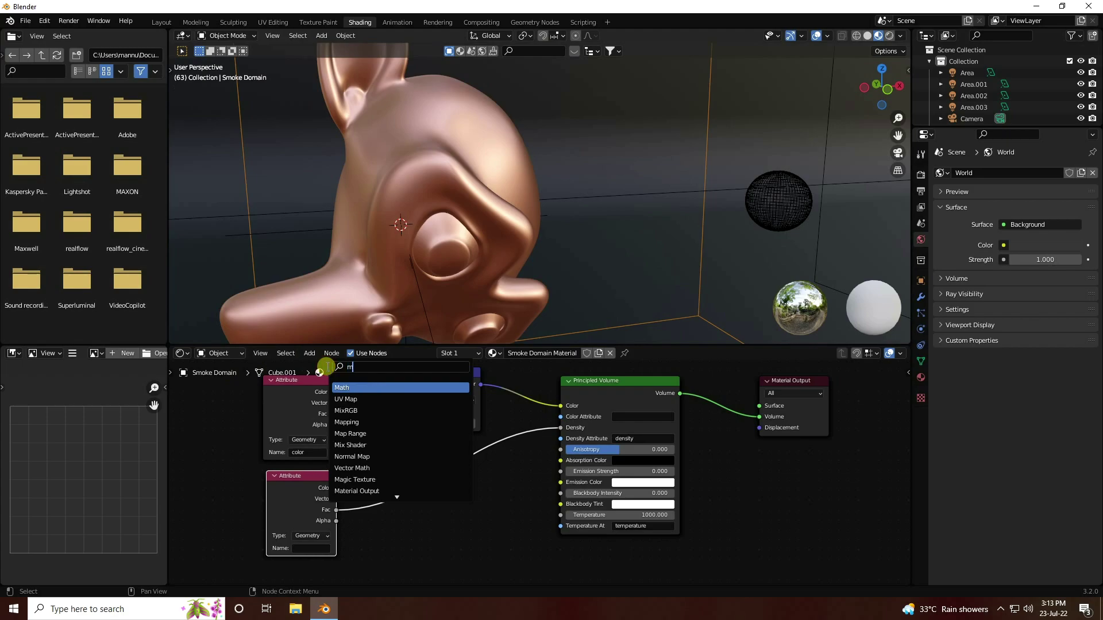
text(at)
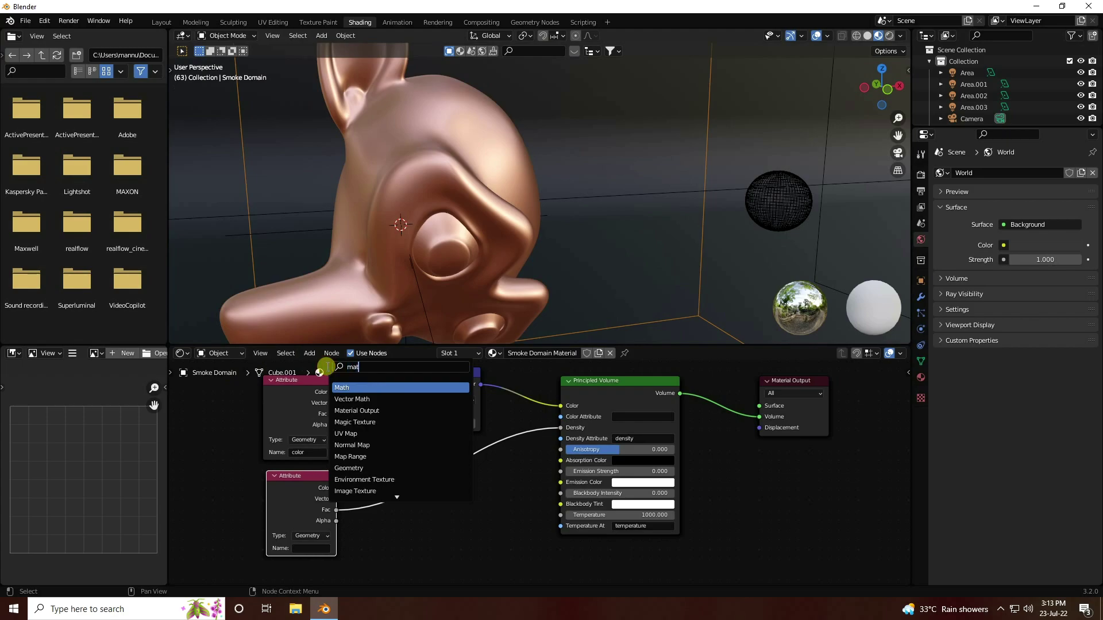
click(345, 388)
click(440, 475)
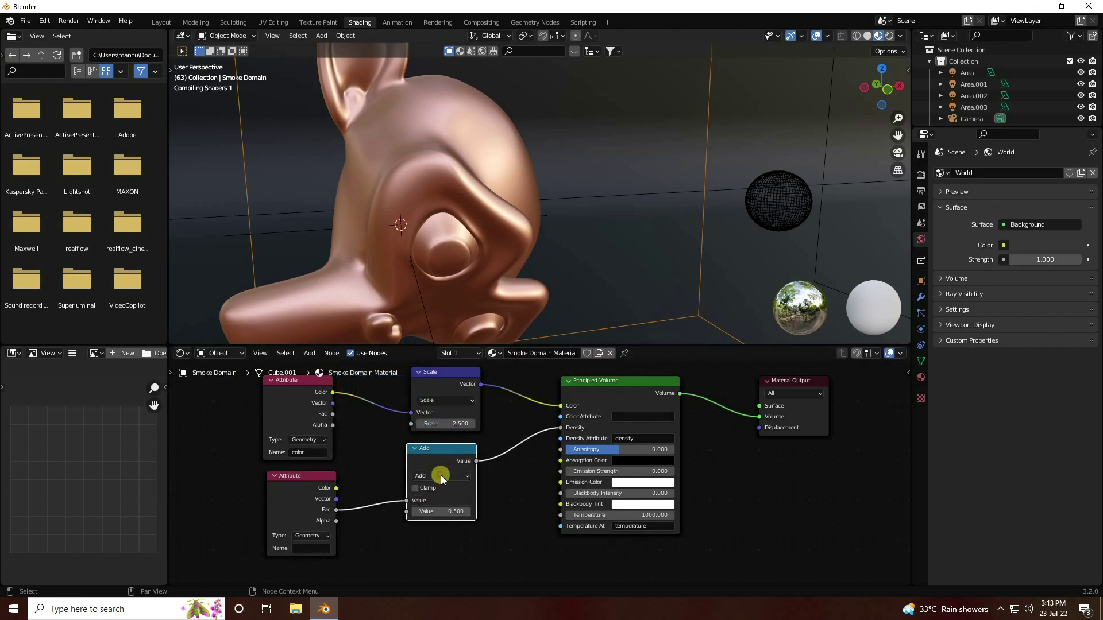
- Set the Math node to Multiply with a value of 30, and set the second Attribute node's name to density
click(443, 475)
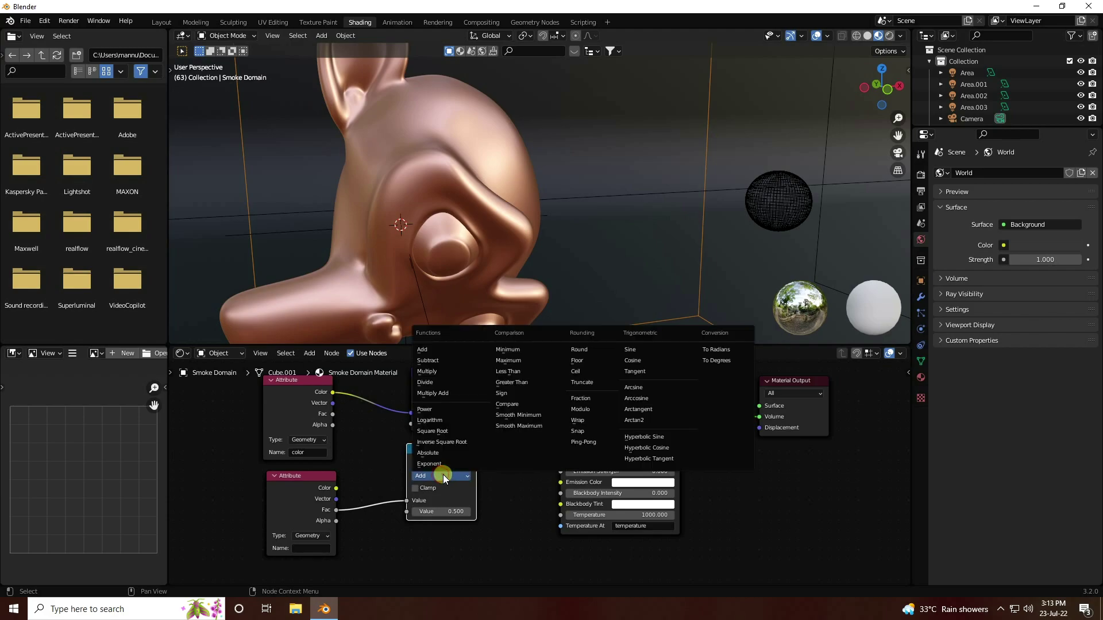
click(437, 371)
scroll(480, 531, up, 1)
click(396, 523)
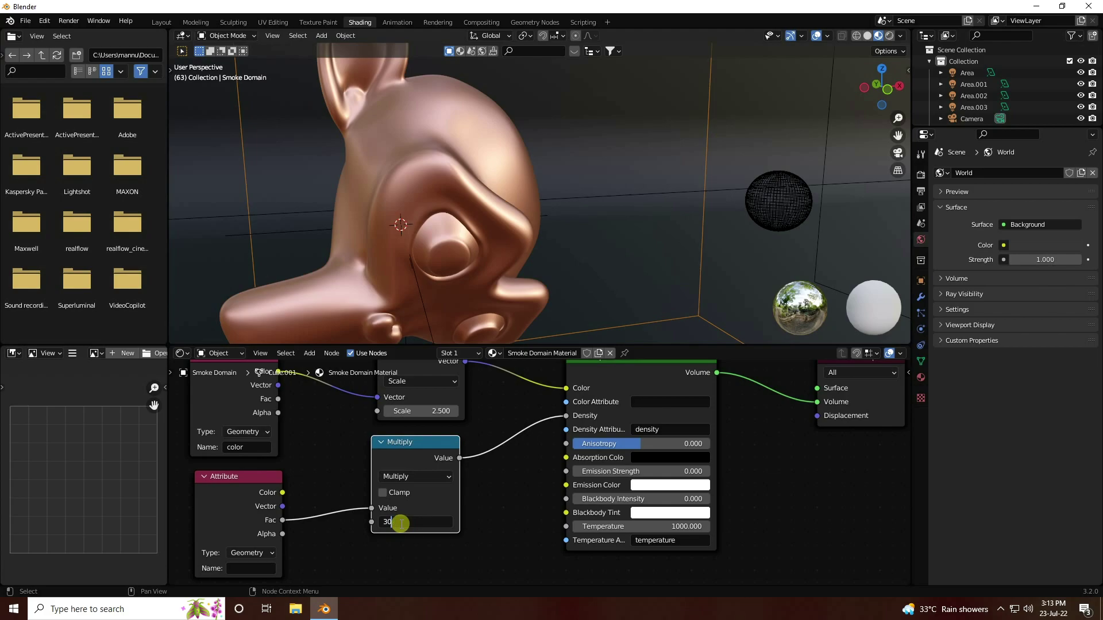
text(30)
key(Return)
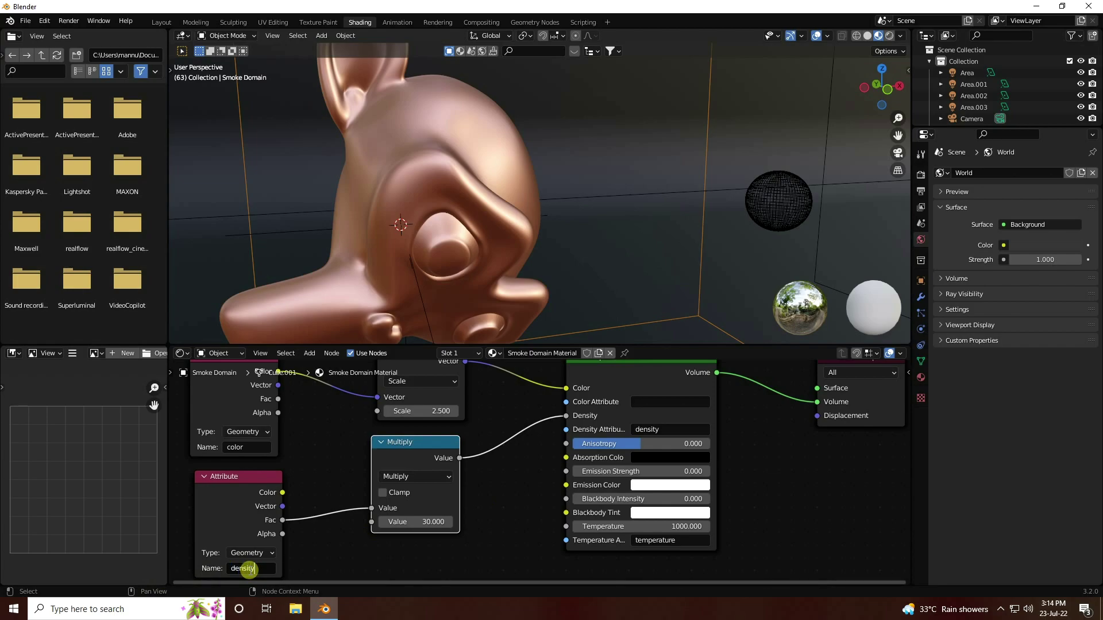
key(Return)
- Enlarge the 3D viewport and examine the colored smoke around the monkey head in rendered shading, returning to material preview
mouse_move(667, 250)
middle_down()
mouse_move(590, 253)
mouse_move(508, 221)
mouse_move(529, 216)
mouse_move(477, 216)
mouse_move(508, 217)
middle_up()
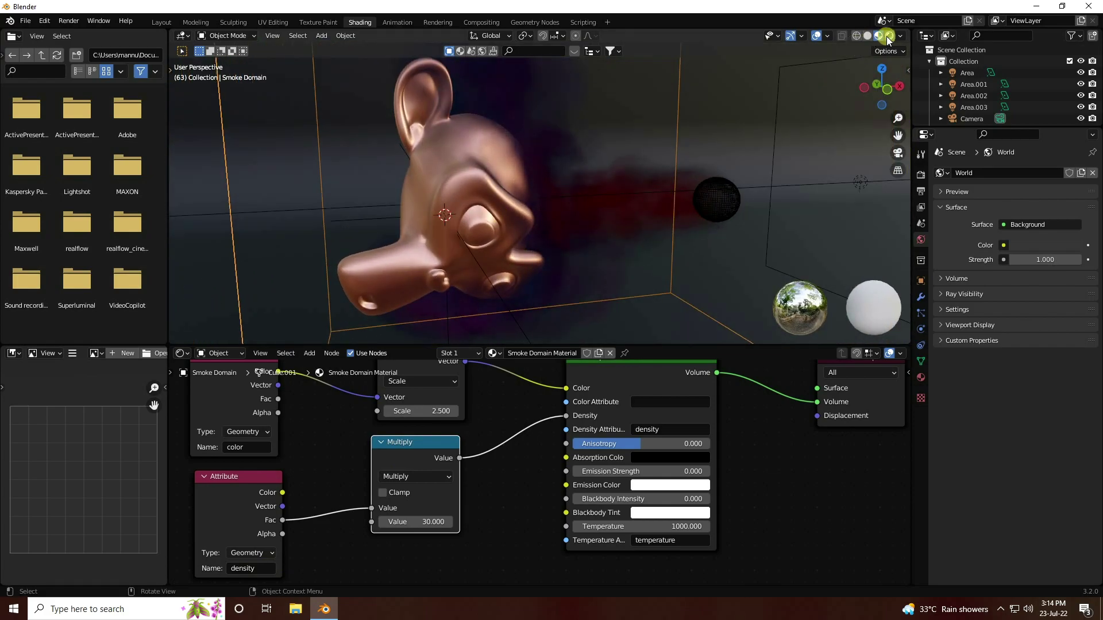
click(888, 36)
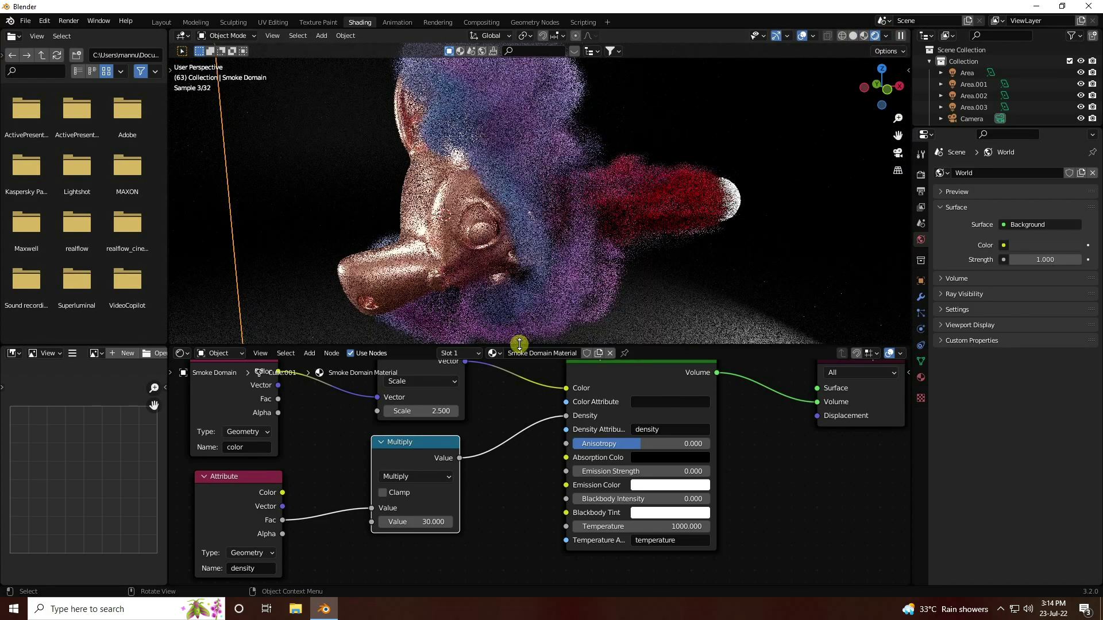
drag(520, 343, 519, 465)
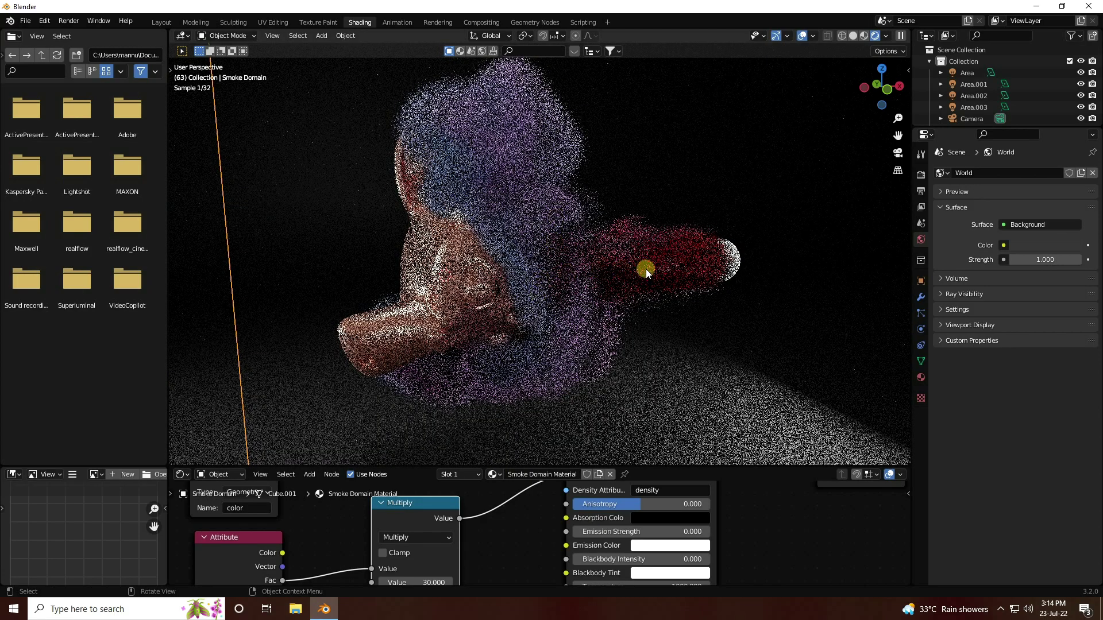
scroll(645, 269, up, 2)
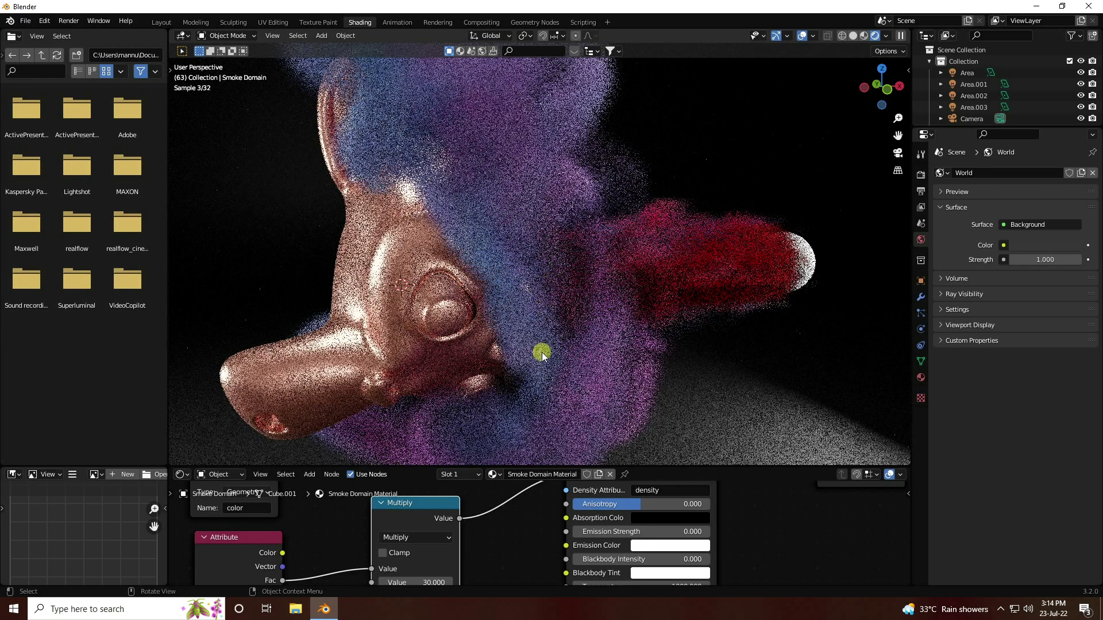
click(864, 35)
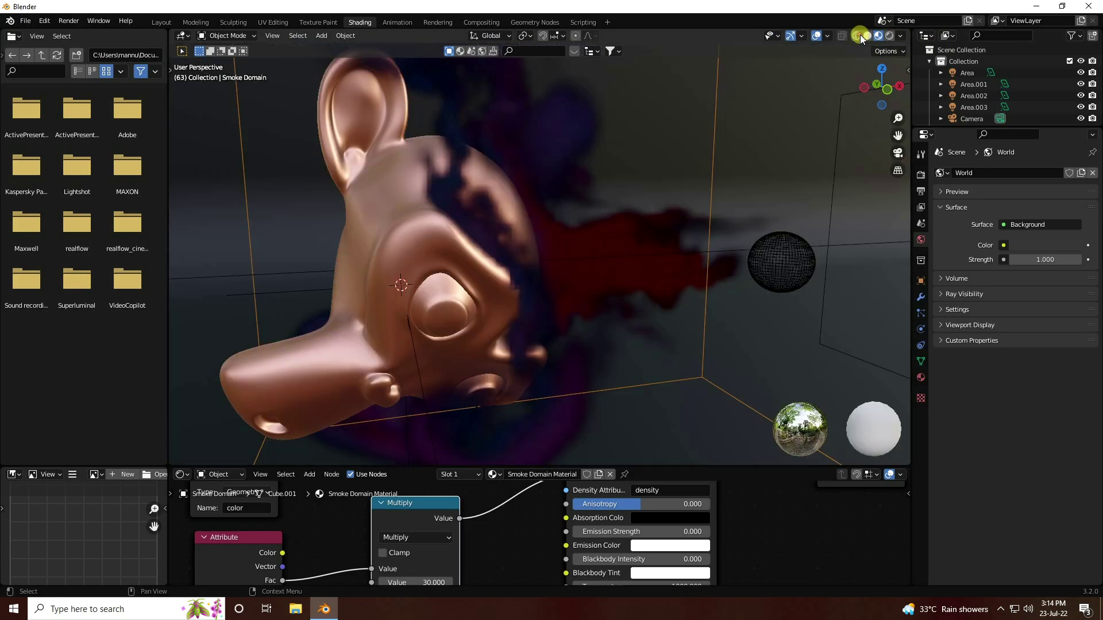
- Switch to the Layout workspace and check the camera's framing of the smoke in rendered shading, returning to material preview
click(162, 22)
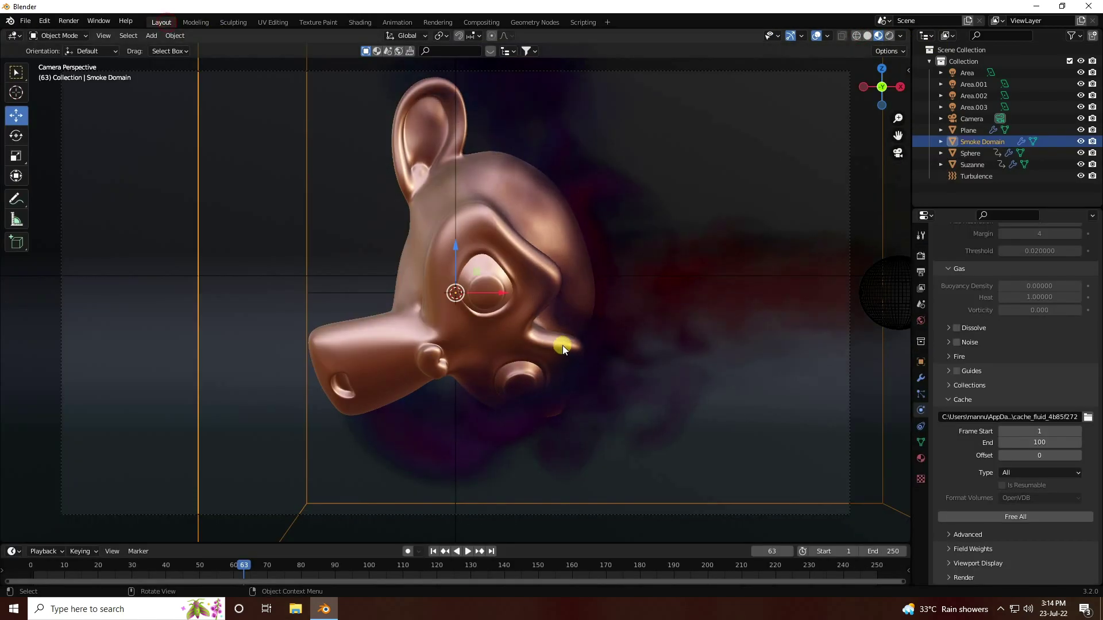
scroll(343, 255, down, 2)
scroll(543, 265, up, 1)
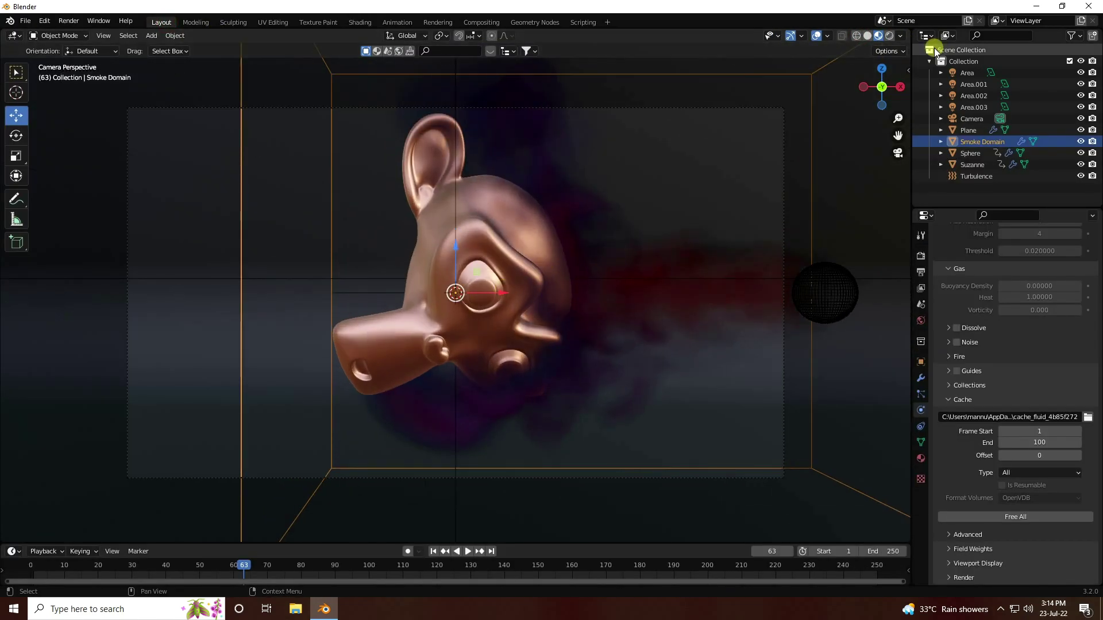
click(890, 37)
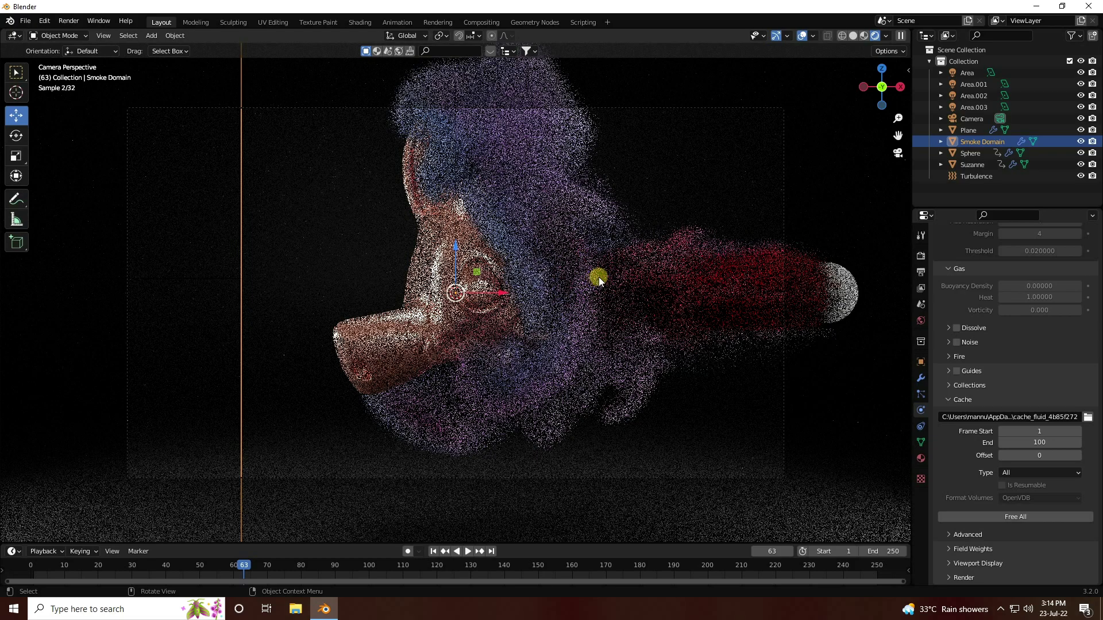
click(863, 36)
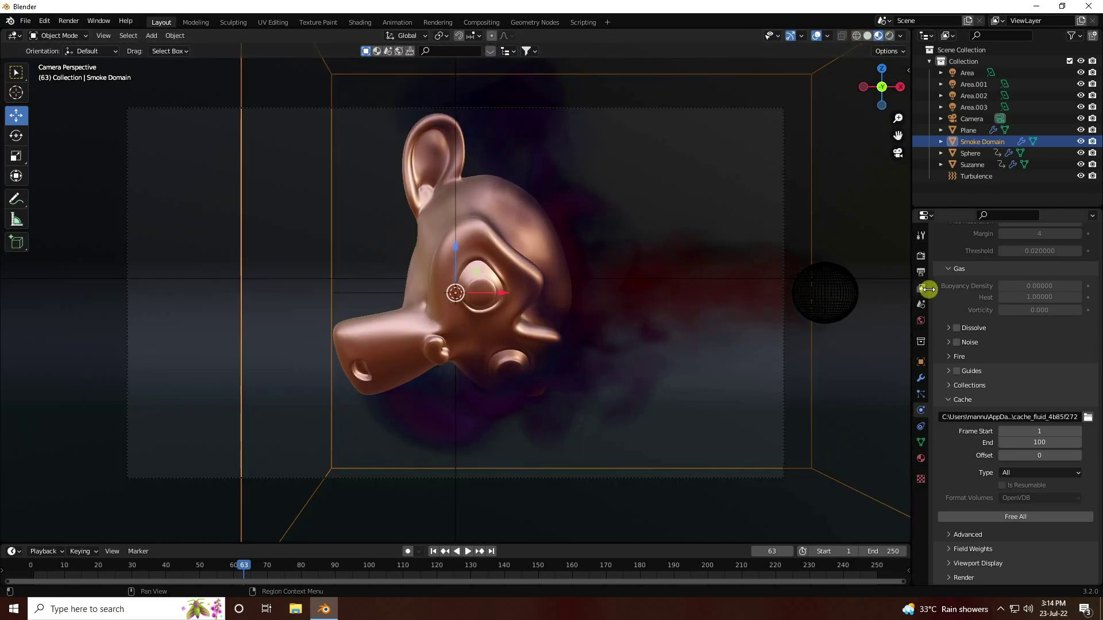
- Set the scene's output frame rate to 30 fps
click(921, 270)
click(921, 287)
click(923, 262)
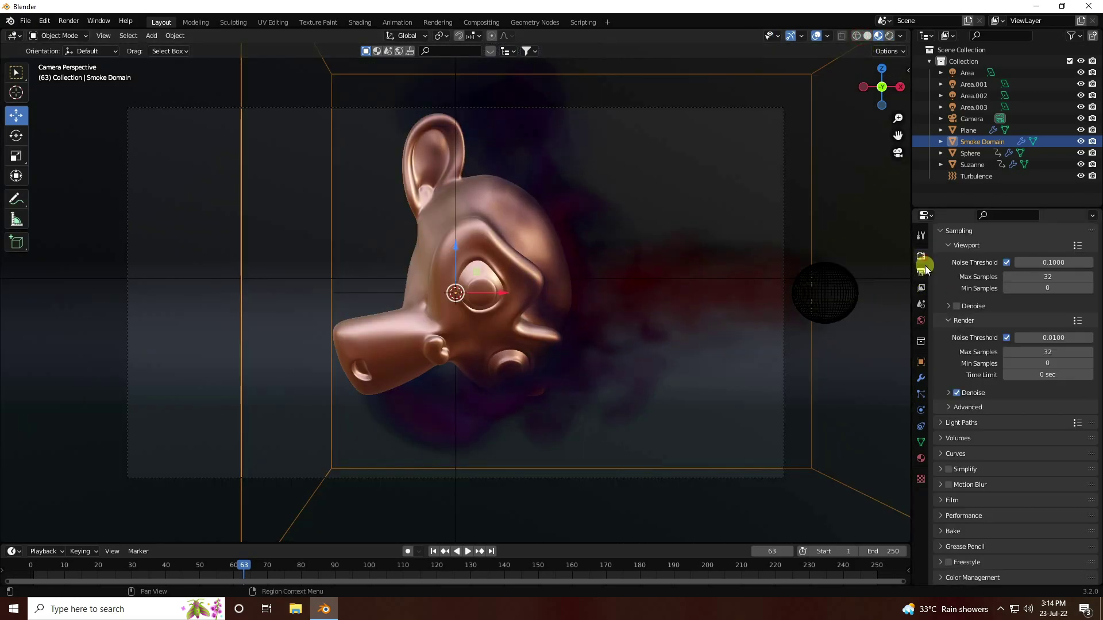
click(924, 271)
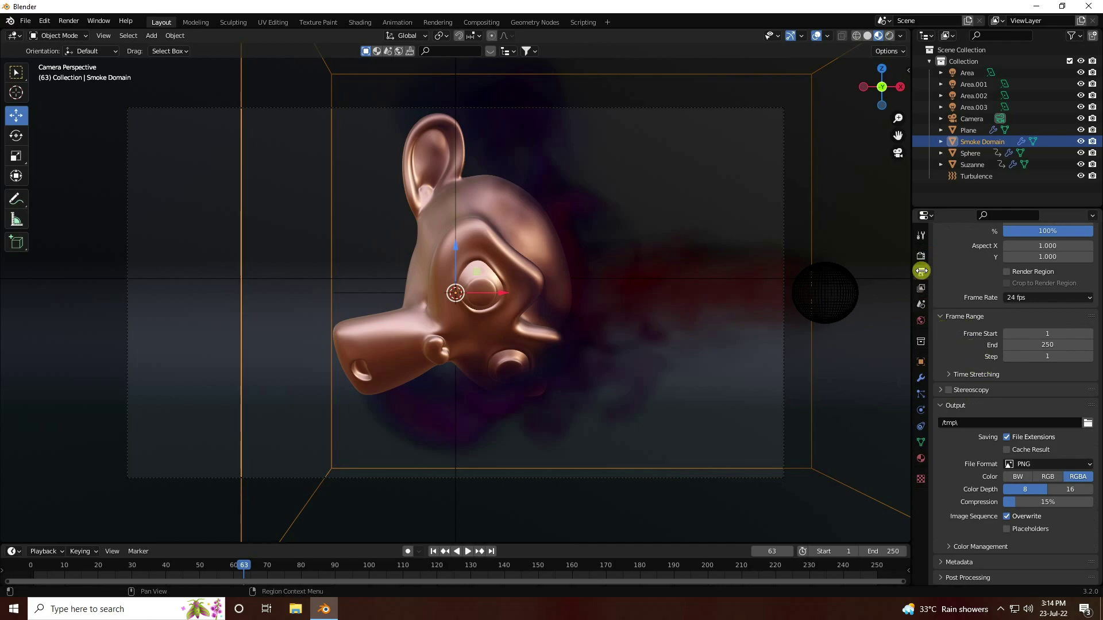
click(1020, 297)
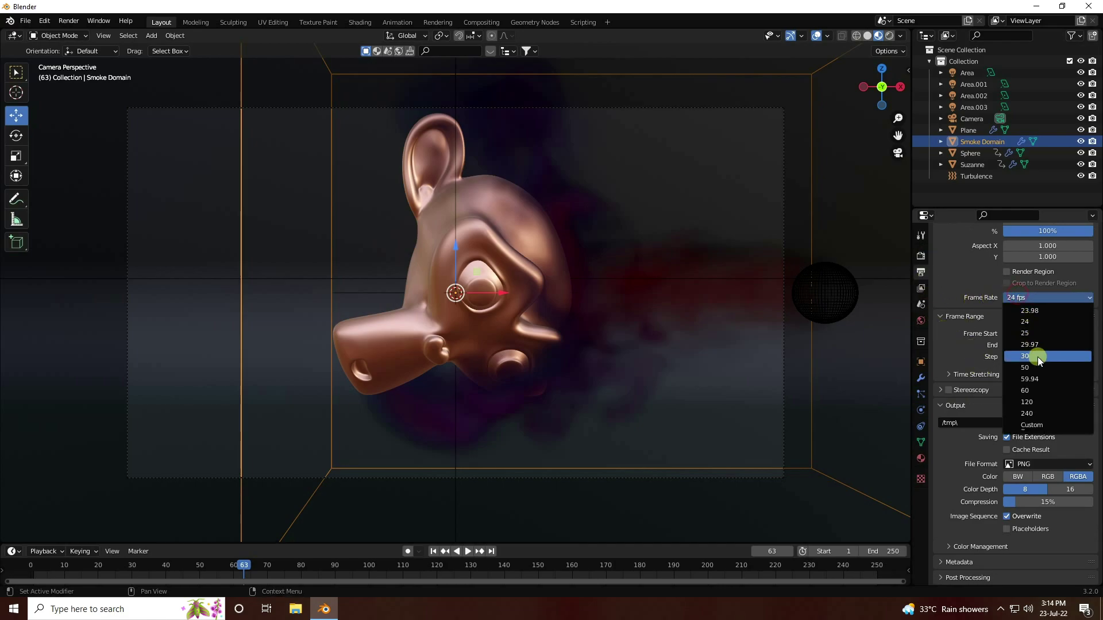
click(1028, 356)
- Set the render output path to a new folder named New Folder on the Desktop, with A as the file name
click(1087, 422)
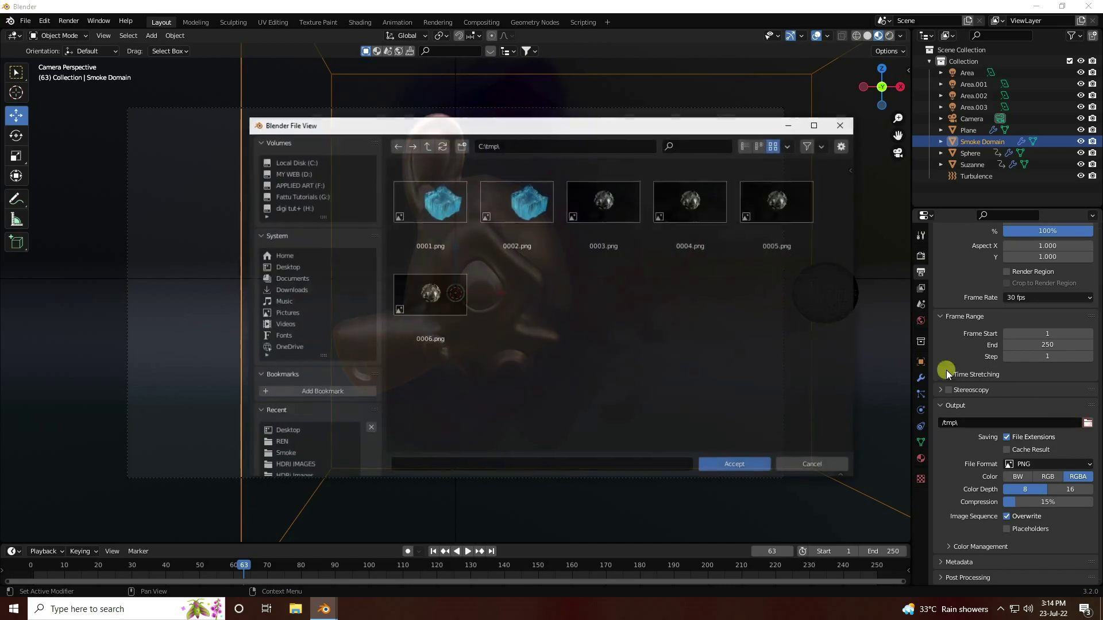
click(289, 279)
click(287, 267)
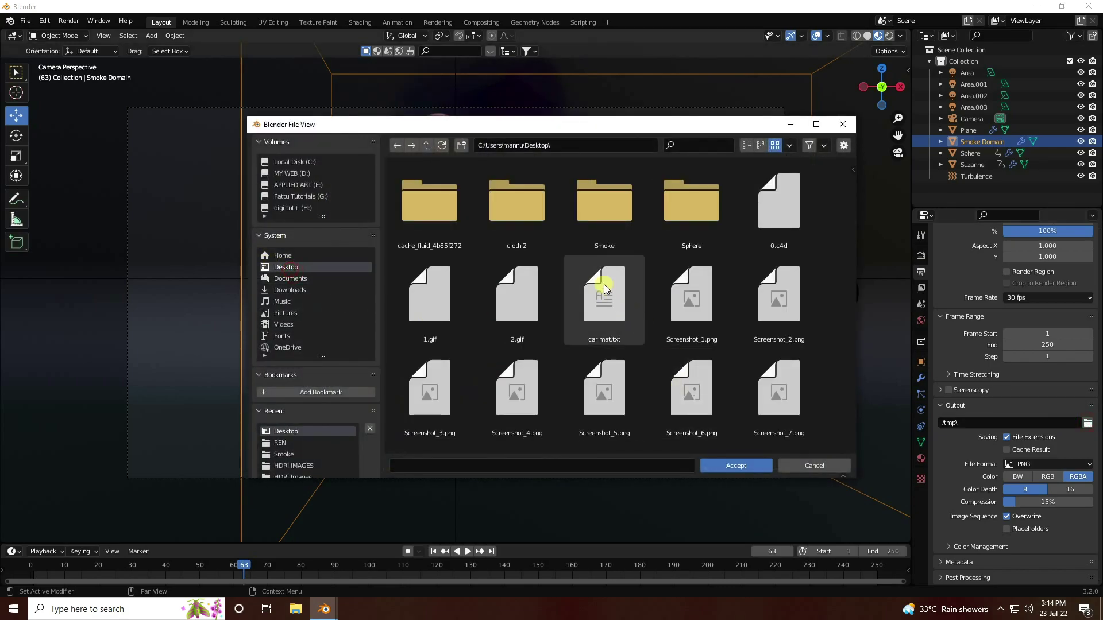
right_click(563, 254)
click(525, 360)
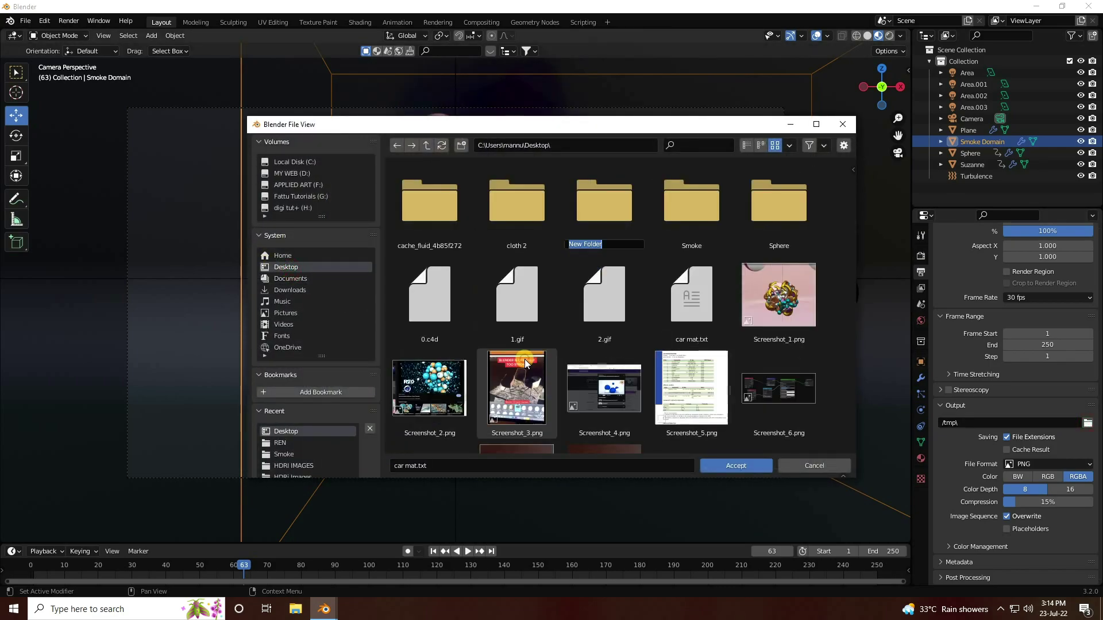
double_click(612, 201)
click(515, 462)
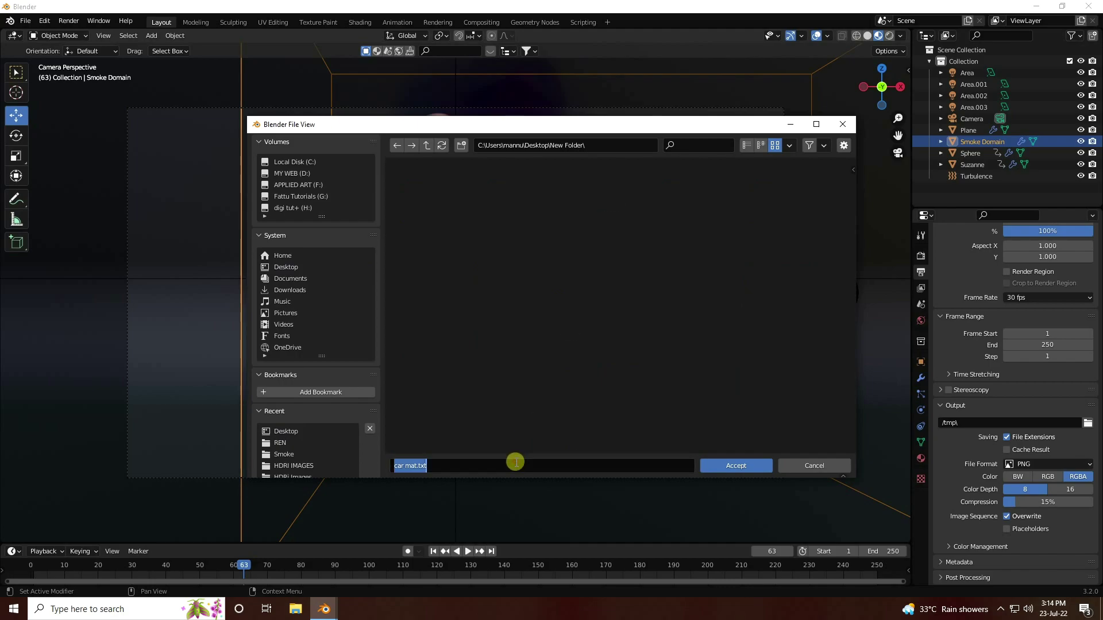
text(A)
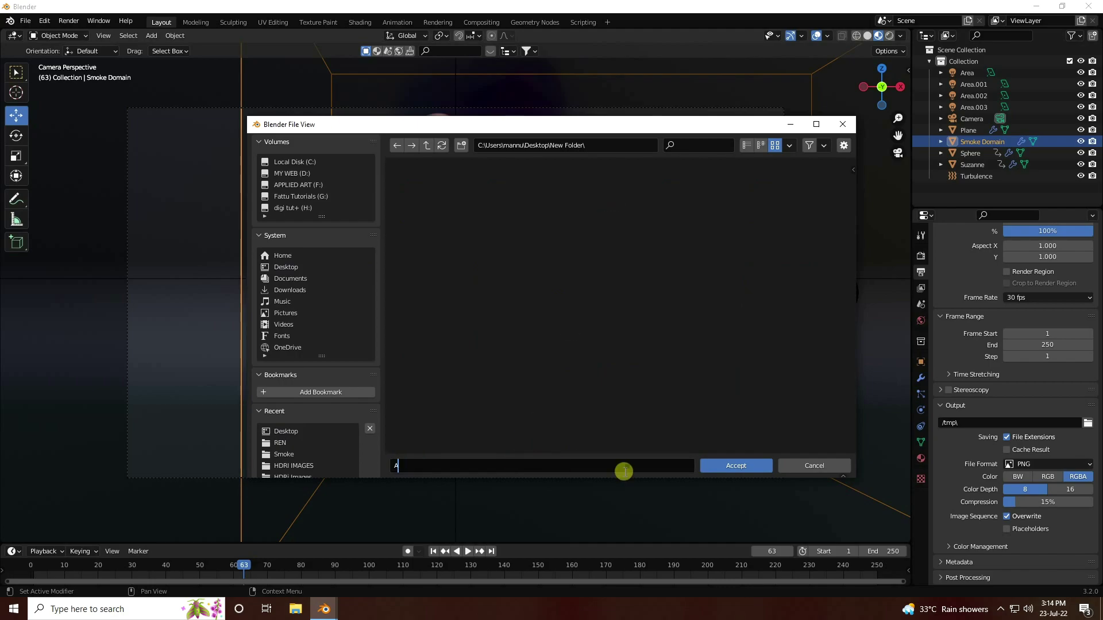
click(726, 465)
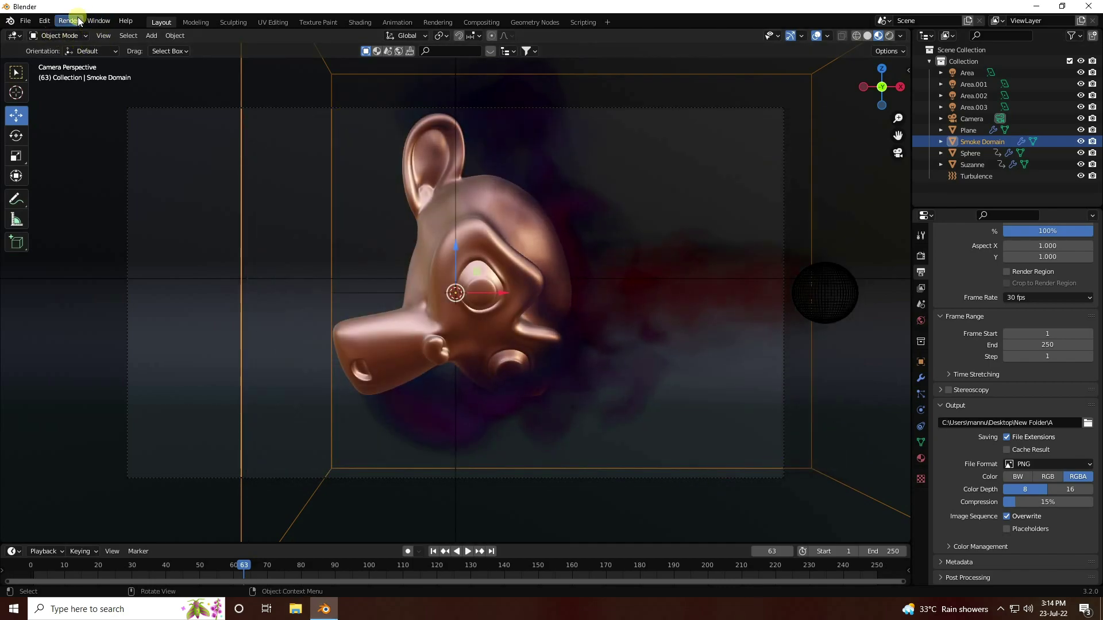
click(68, 21)
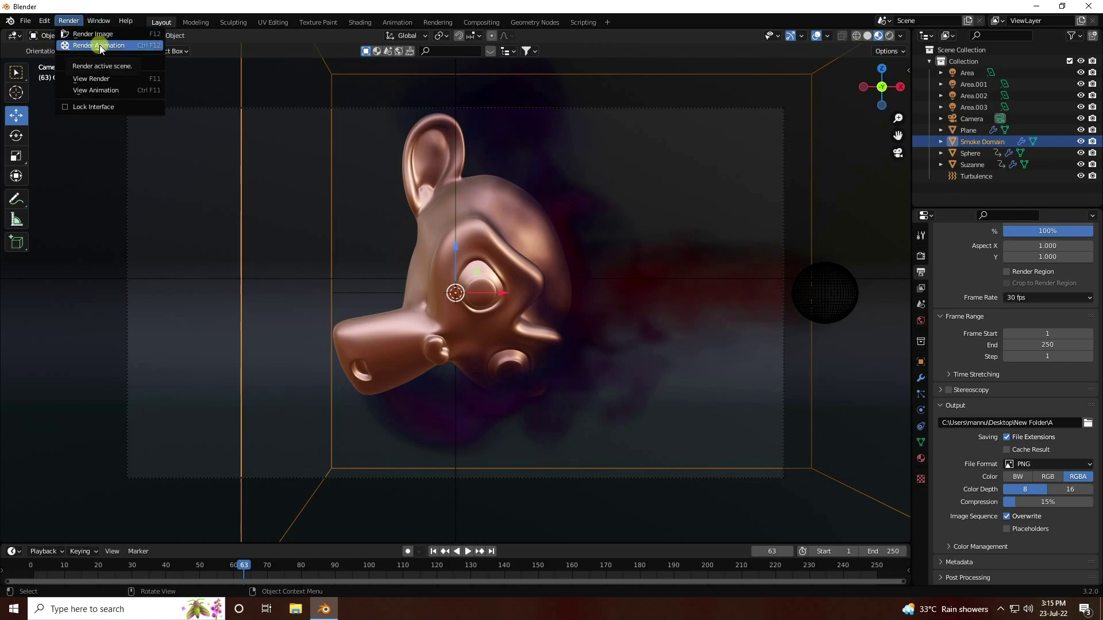
double_click(971, 146)
click(958, 198)
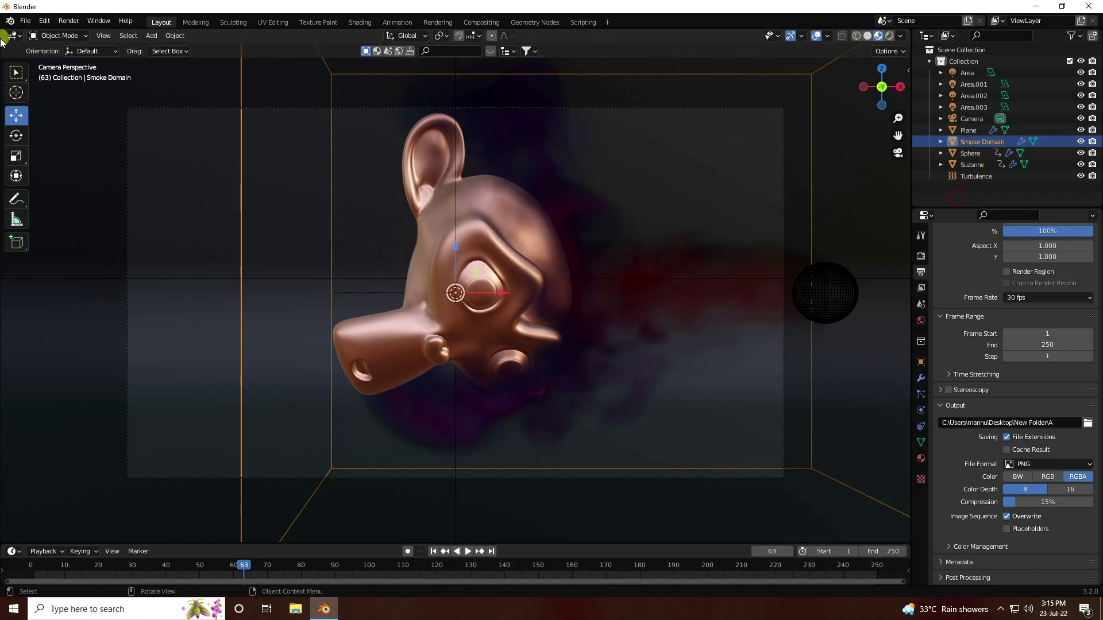
- Render the current frame as a still image, inspect the result and stop the render partway
click(69, 21)
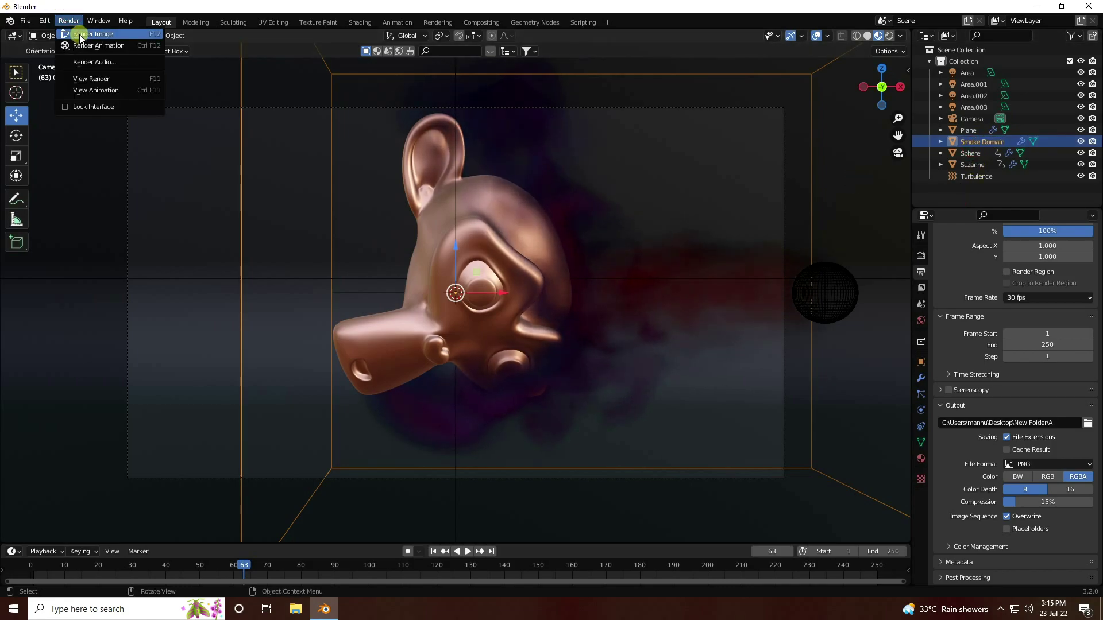
click(79, 35)
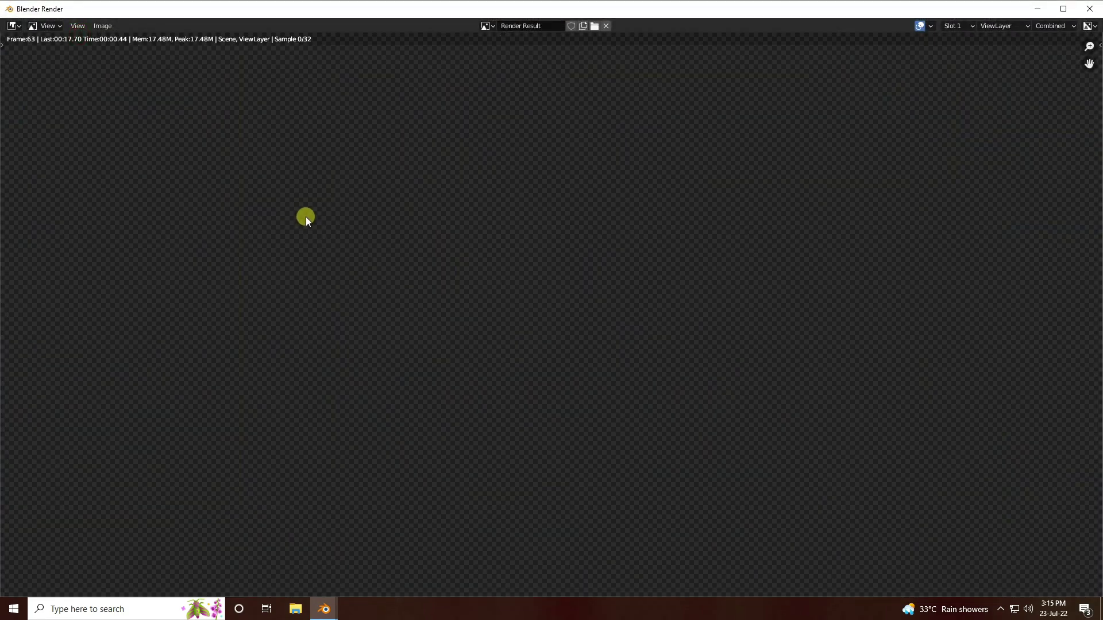
scroll(665, 310, down, 1)
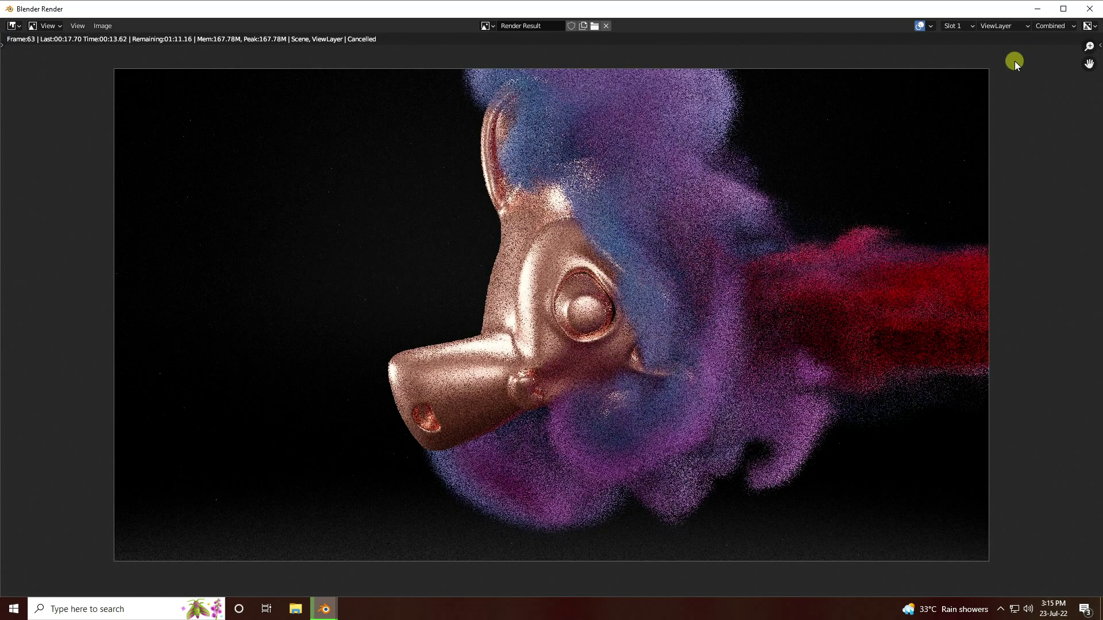
key(Escape)
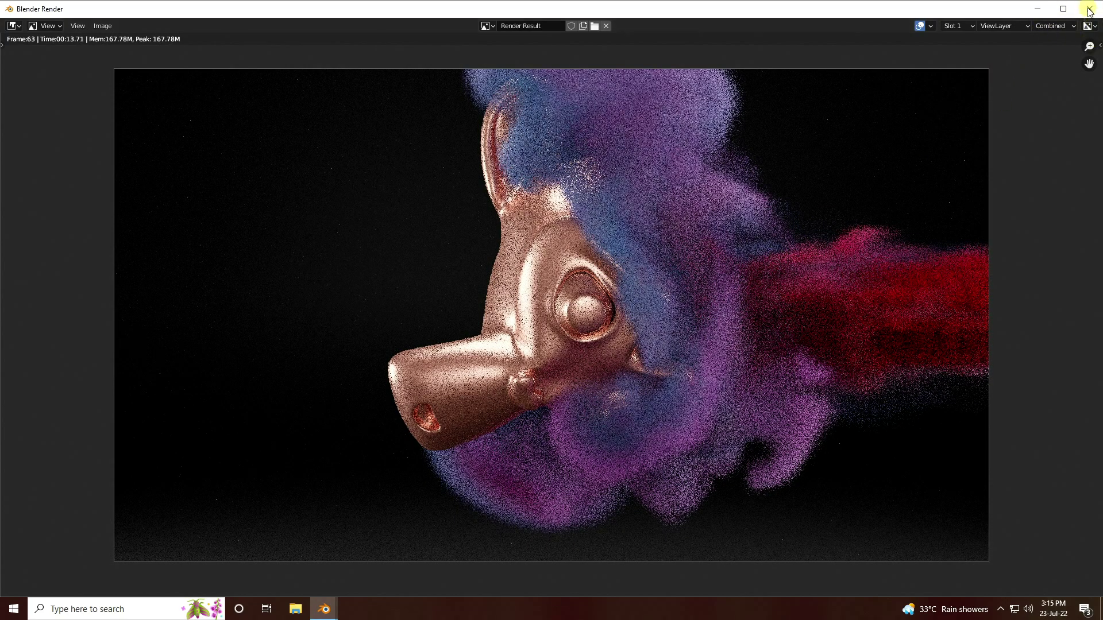
- Close the render result, free the Smoke Domain's existing fluid bake and set its cache end frame to 250
click(1089, 9)
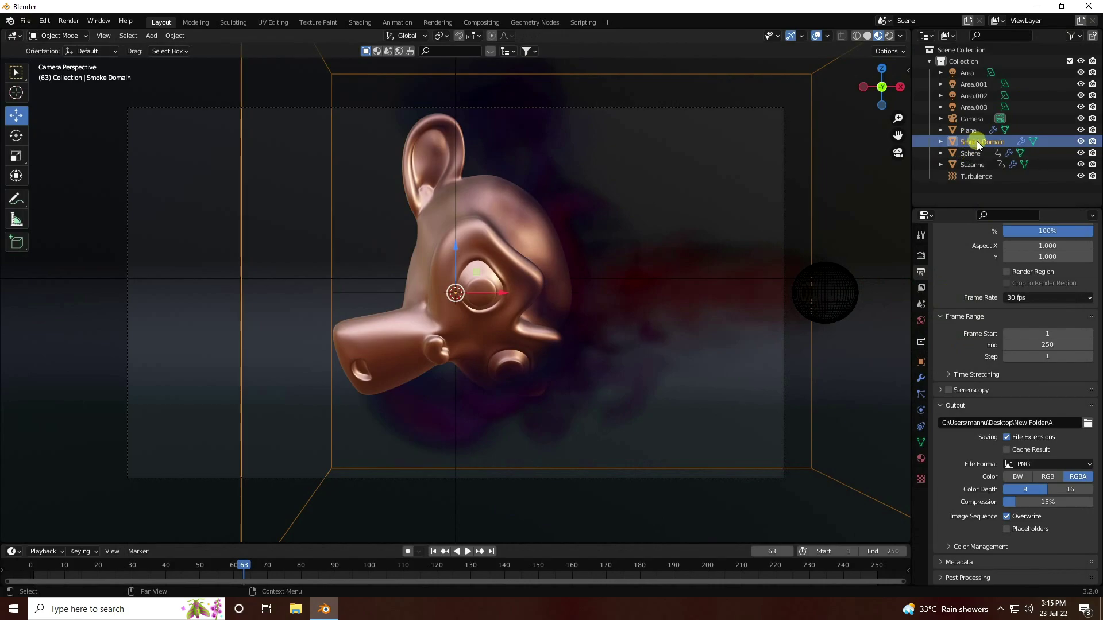
click(920, 394)
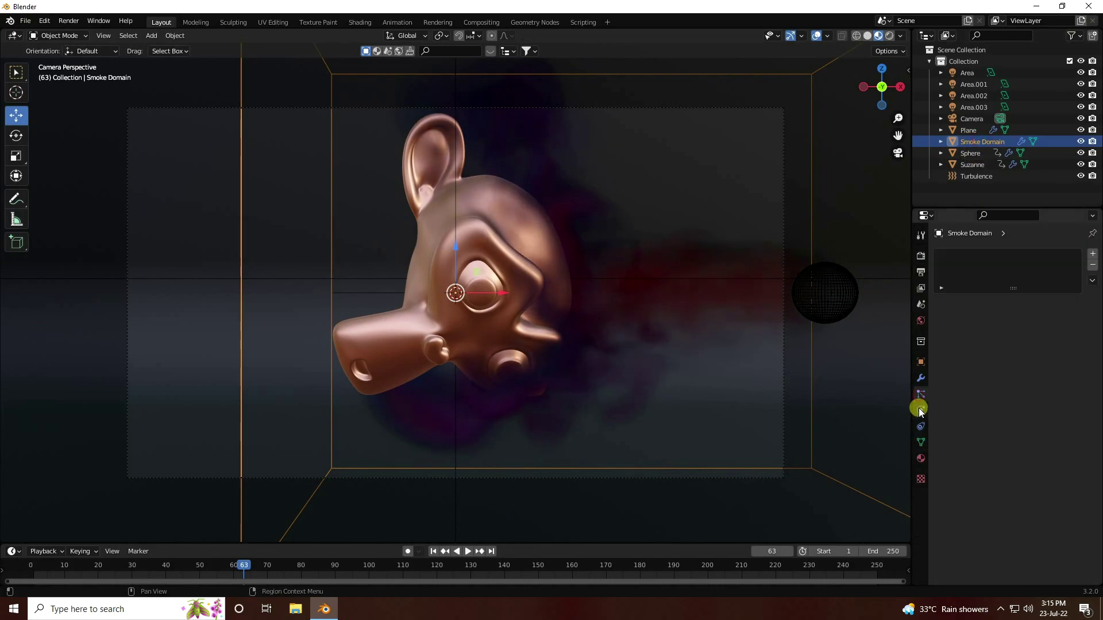
click(920, 409)
scroll(947, 505, down, 10)
scroll(951, 519, down, 5)
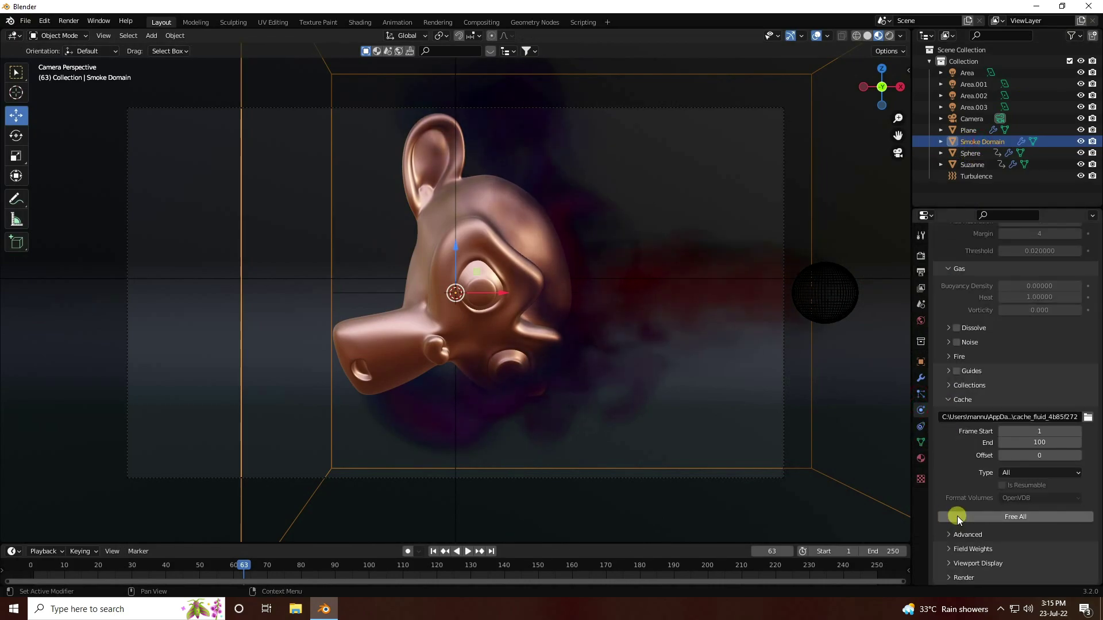
click(989, 517)
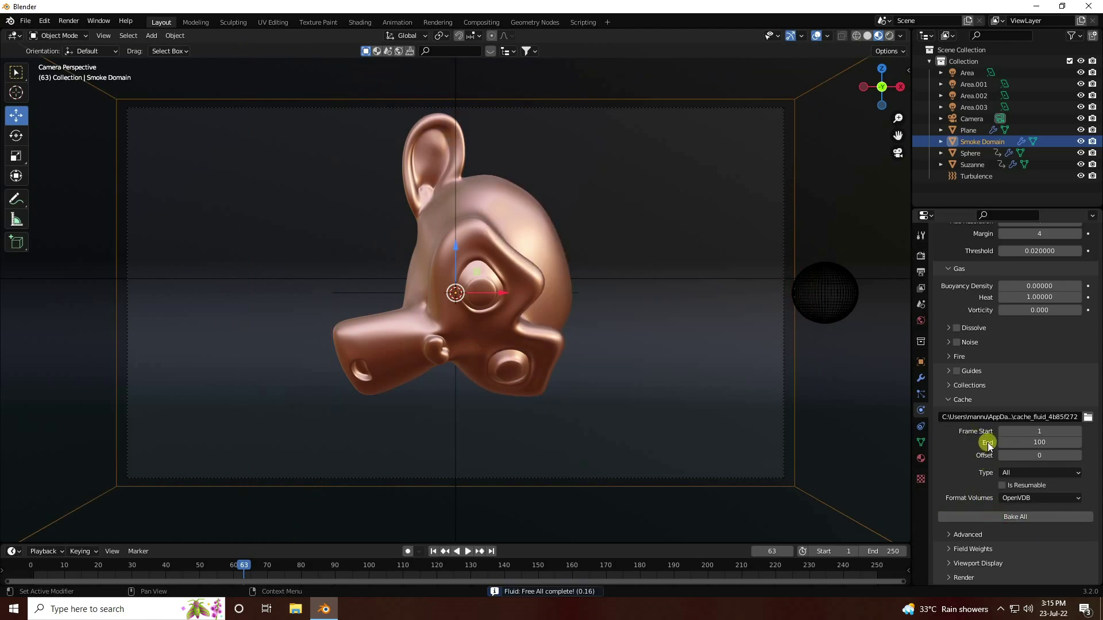
double_click(1035, 443)
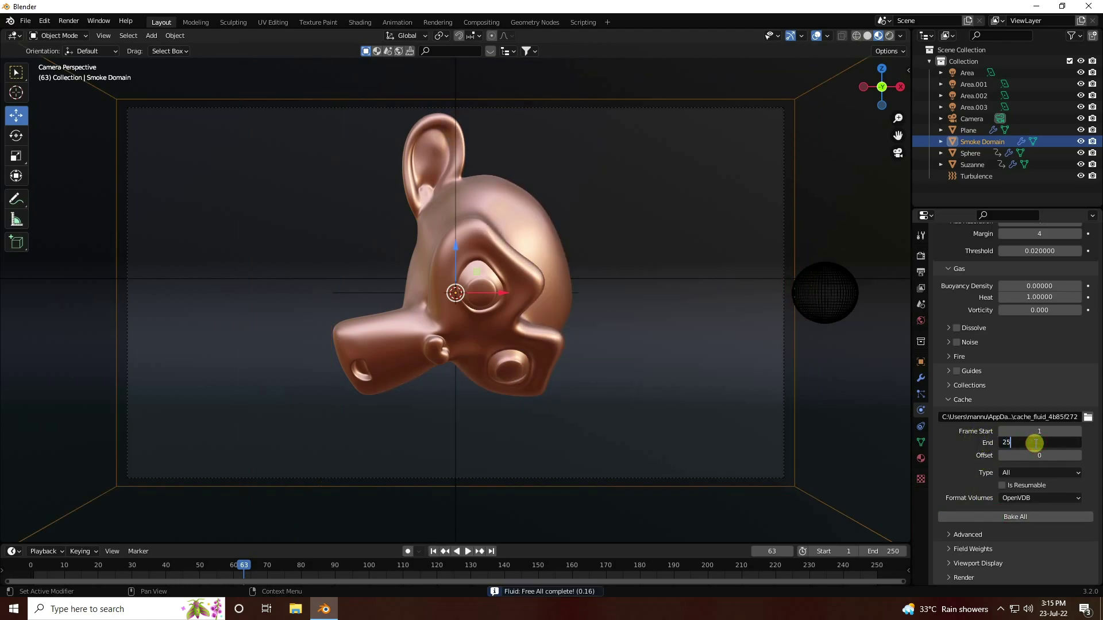
key(Return)
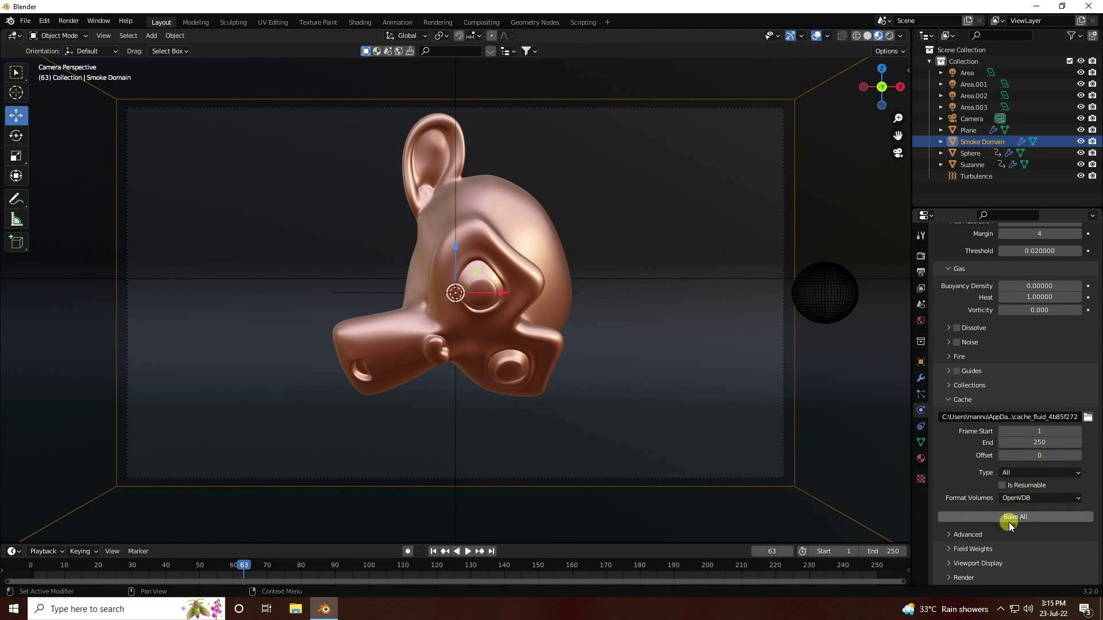
click(1028, 518)
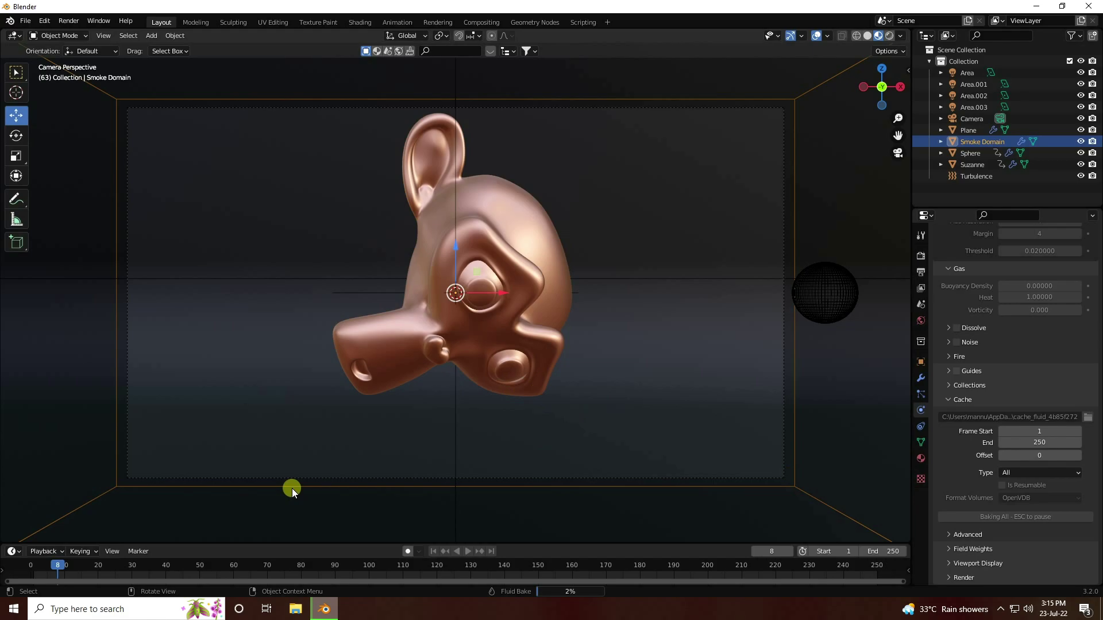
key(Escape)
scroll(977, 515, up, 10)
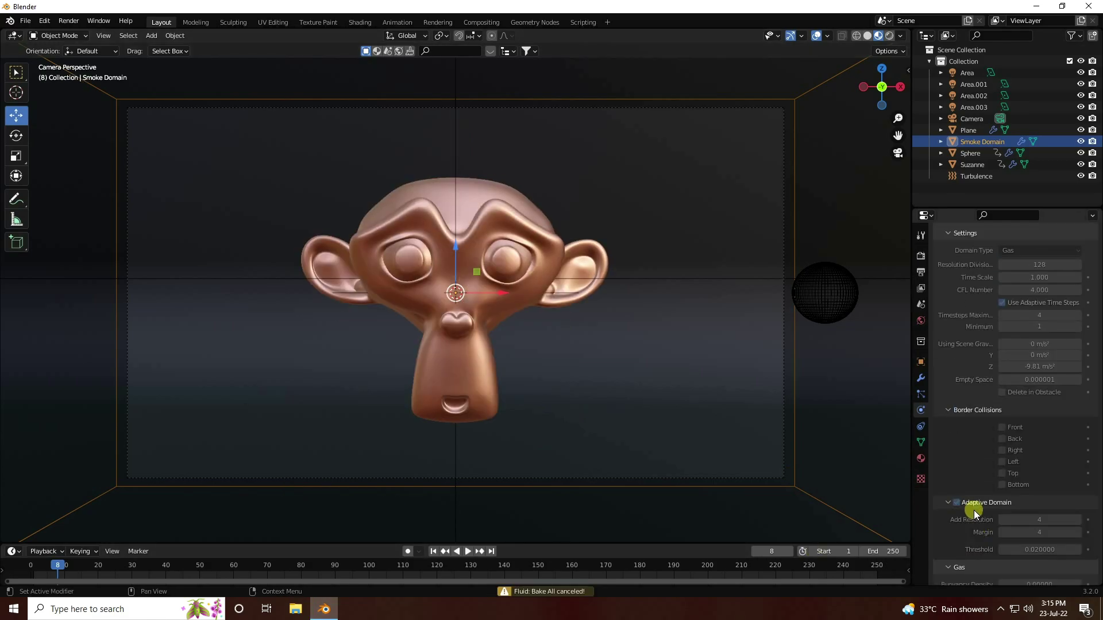
scroll(973, 508, down, 12)
click(993, 515)
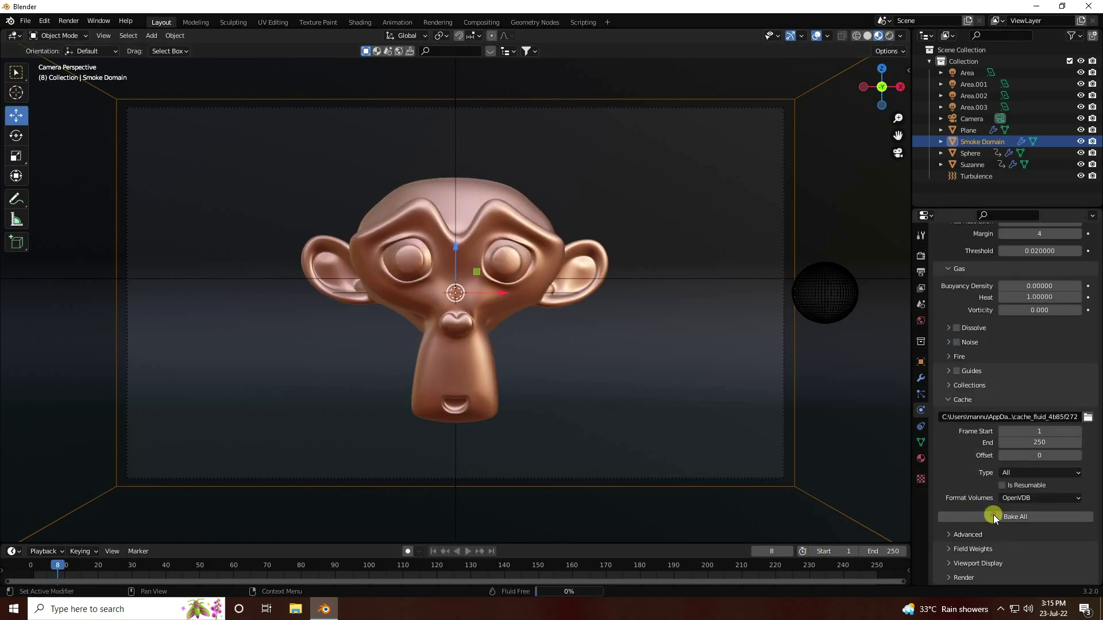
- Set the Smoke Domain's resolution divisions to 156 and bake the full smoke simulation
scroll(976, 514, up, 12)
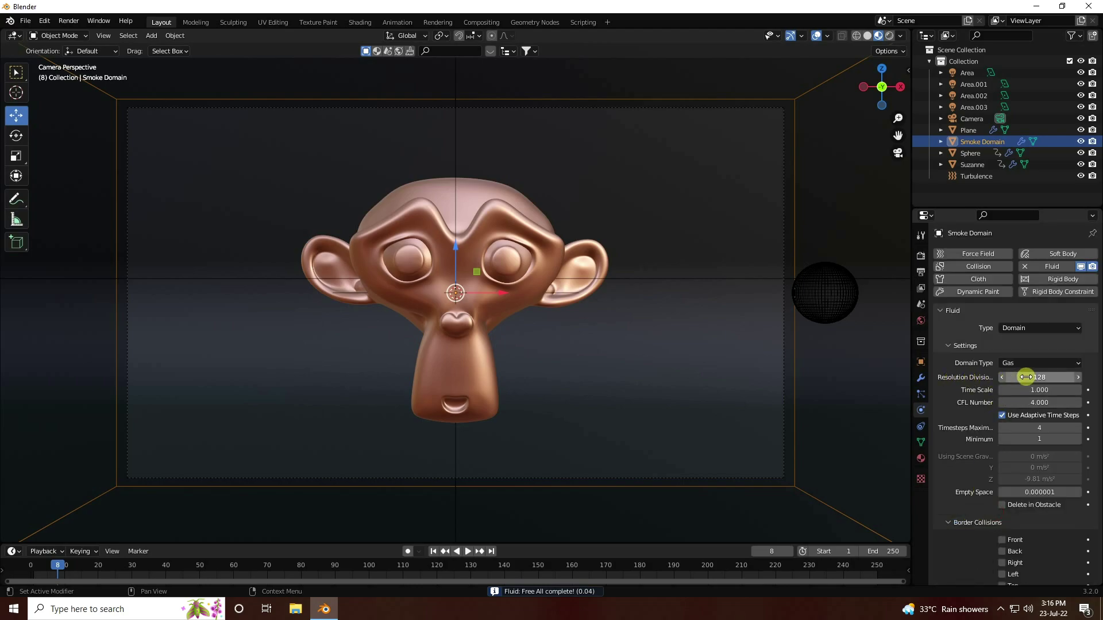
click(1025, 377)
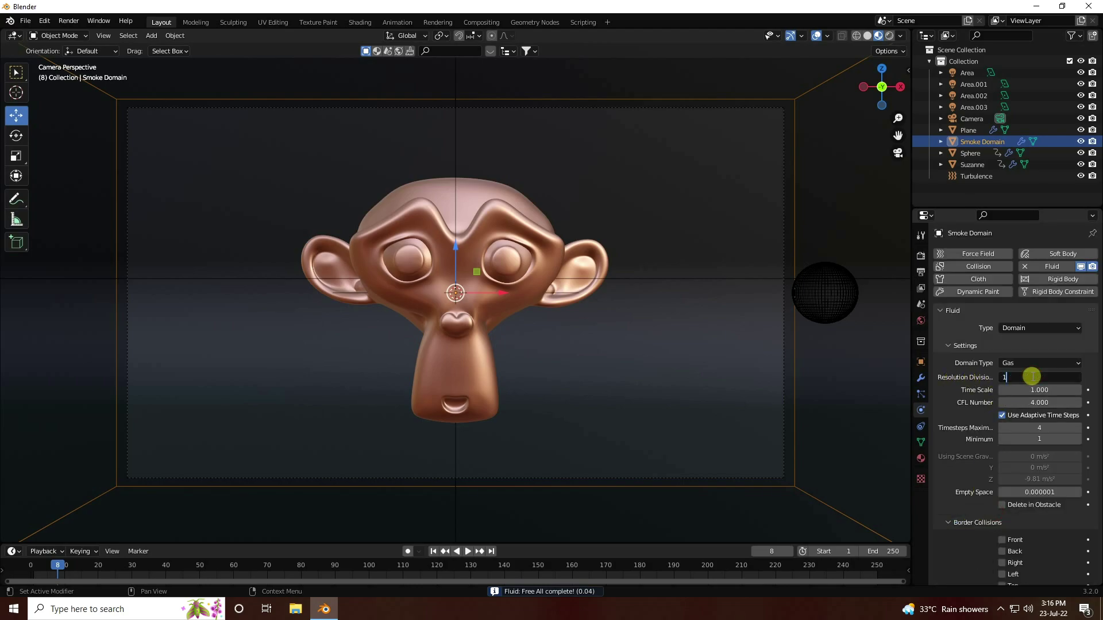
text(156)
key(Return)
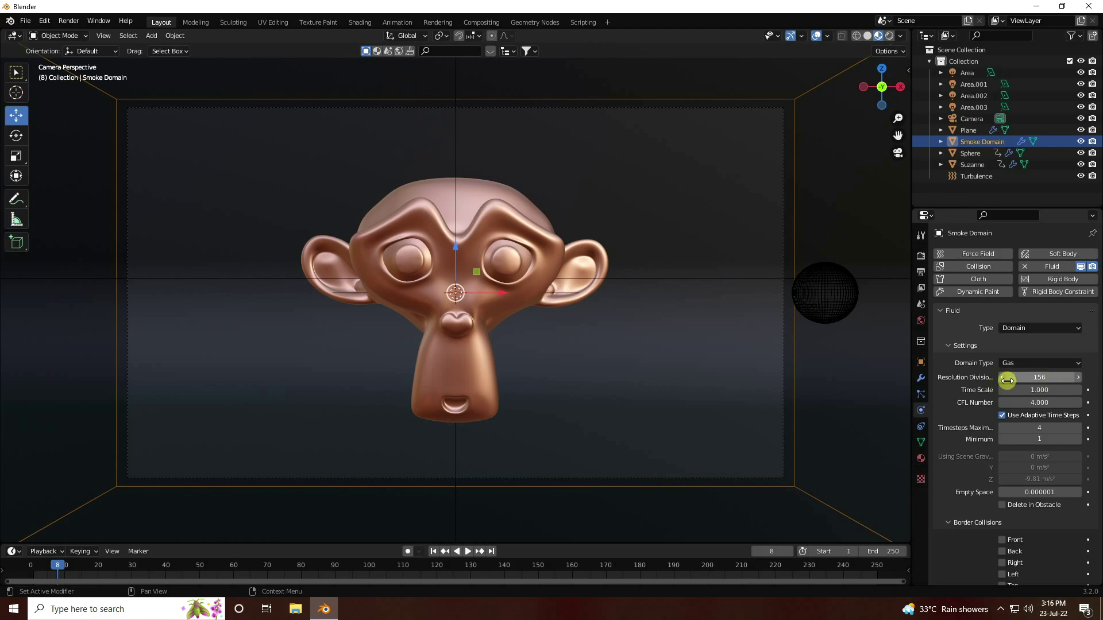
scroll(970, 465, down, 6)
scroll(969, 466, down, 7)
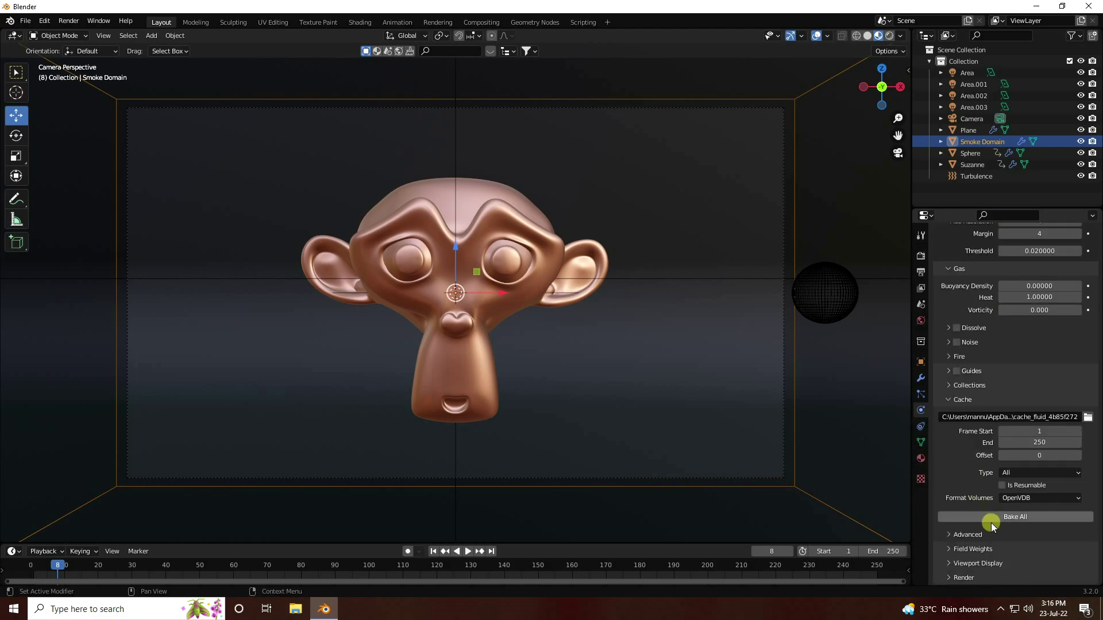
click(991, 516)
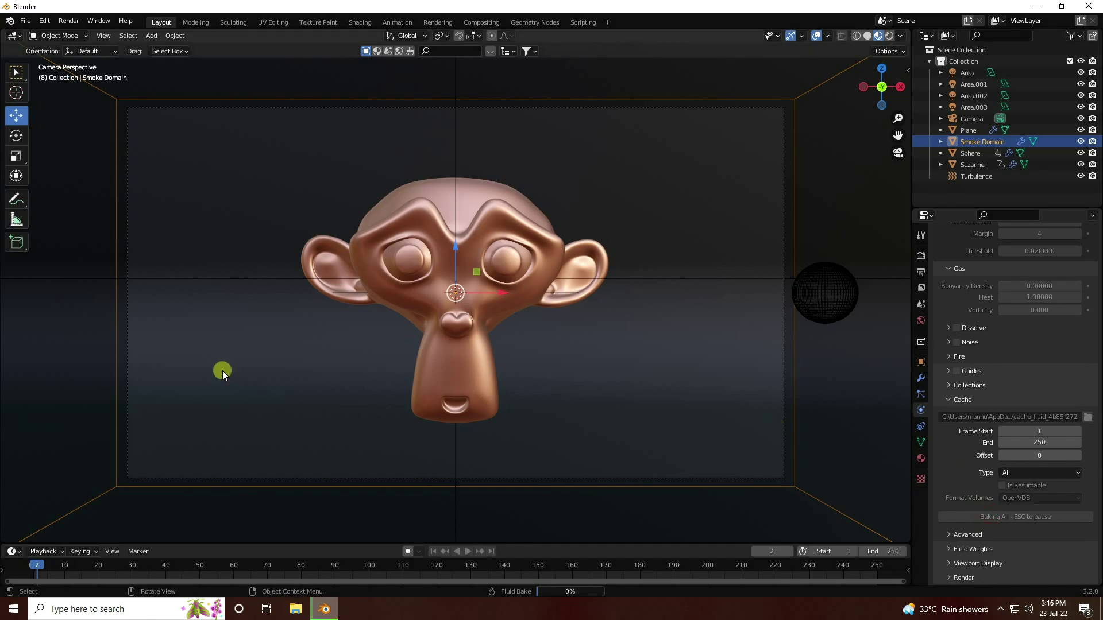